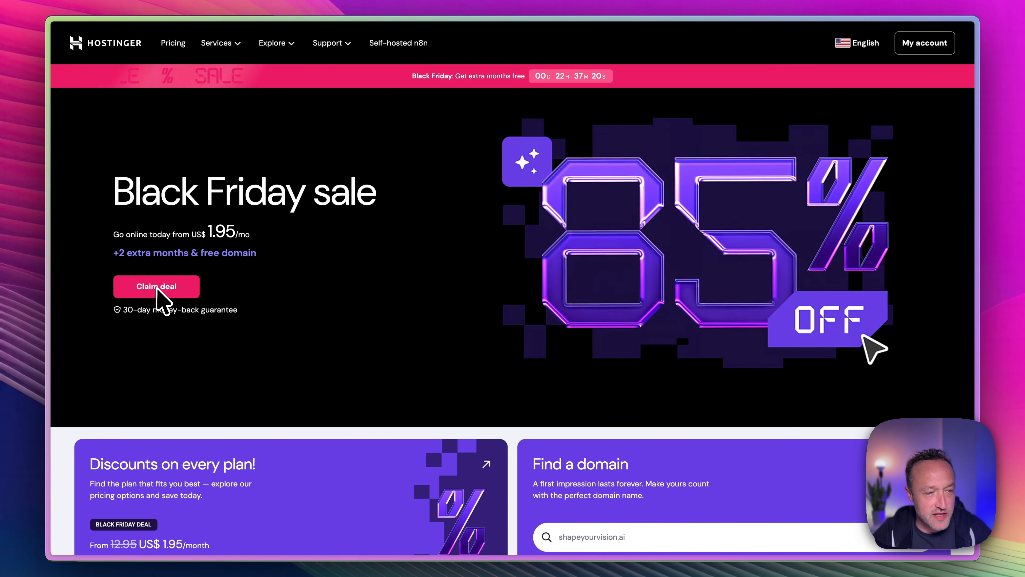
# - Compare the Black Friday prices of the Premium, Business and Cloud Startup hosting plans
pyautogui.scroll(-2, 173, 287)
pyautogui.scroll(-20, 737, 171)
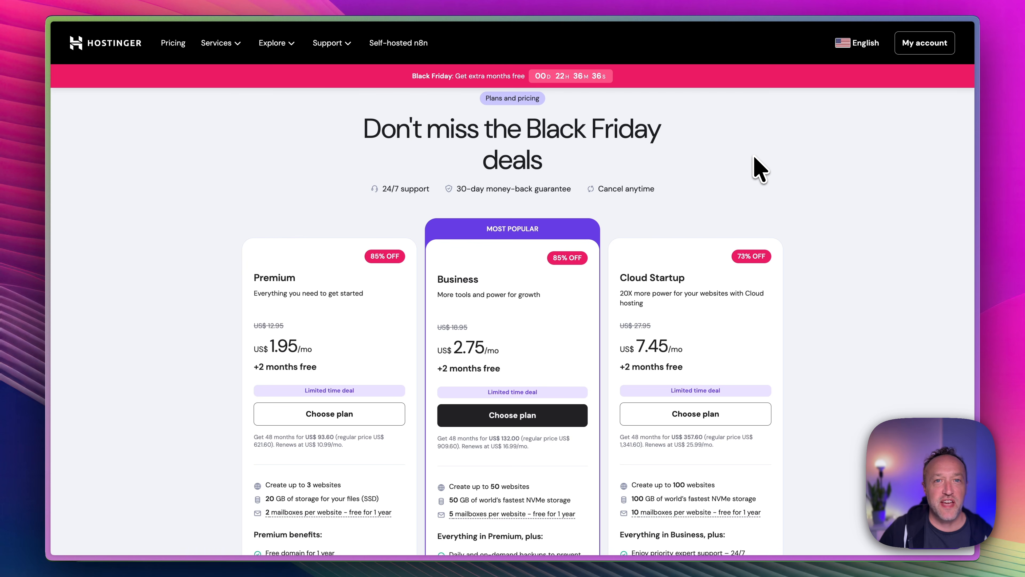
pyautogui.scroll(-3, 683, 192)
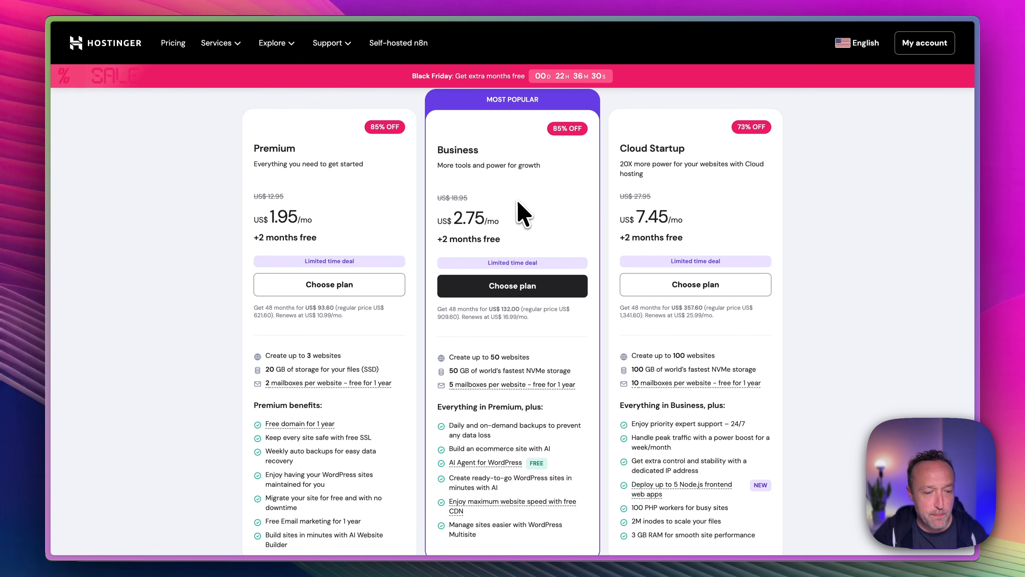
pyautogui.scroll(-1, 520, 208)
pyautogui.scroll(1, 571, 226)
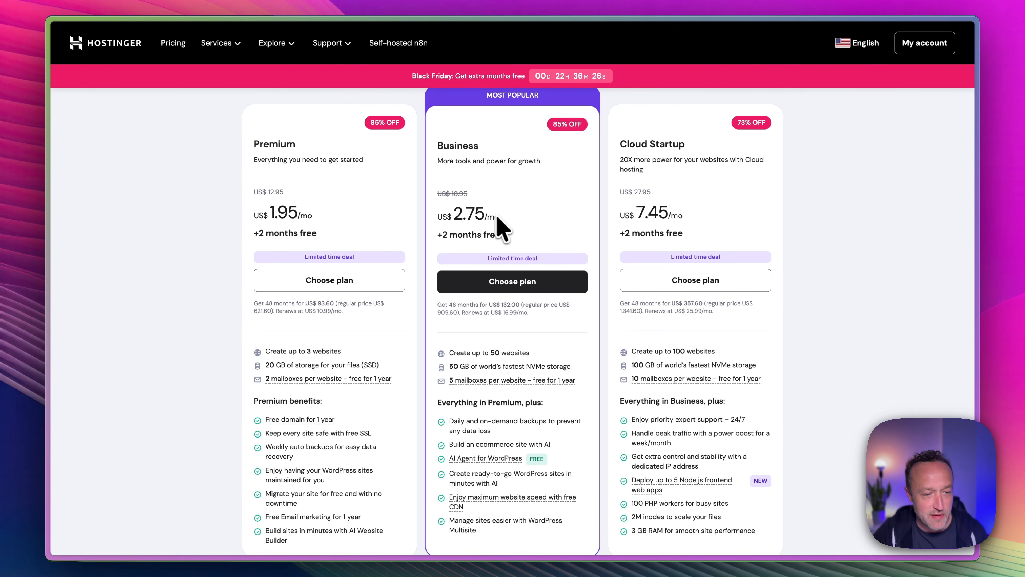
pyautogui.moveTo(496, 216); pyautogui.dragTo(443, 216)
pyautogui.click(542, 209)
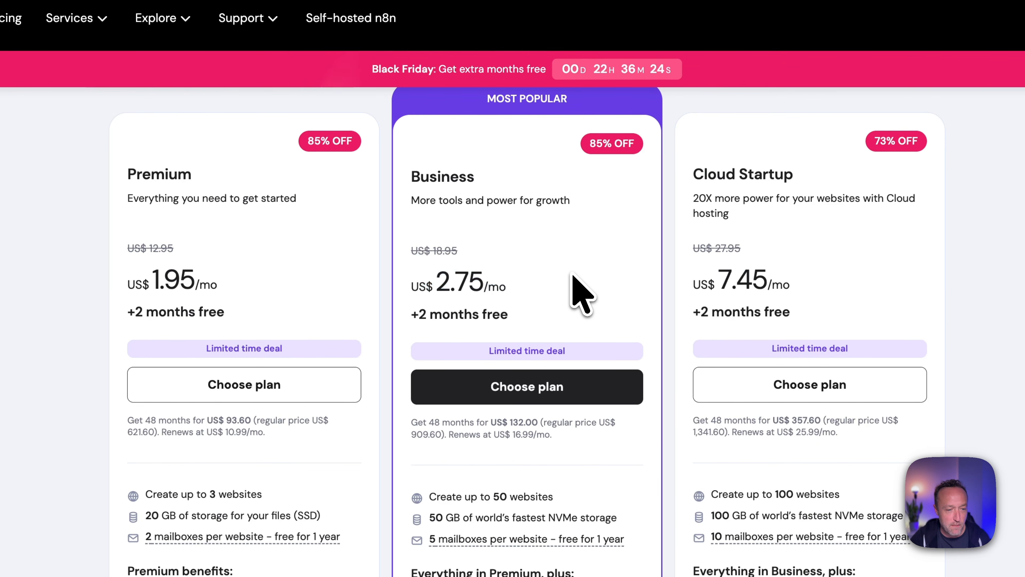
pyautogui.scroll(-1, 573, 277)
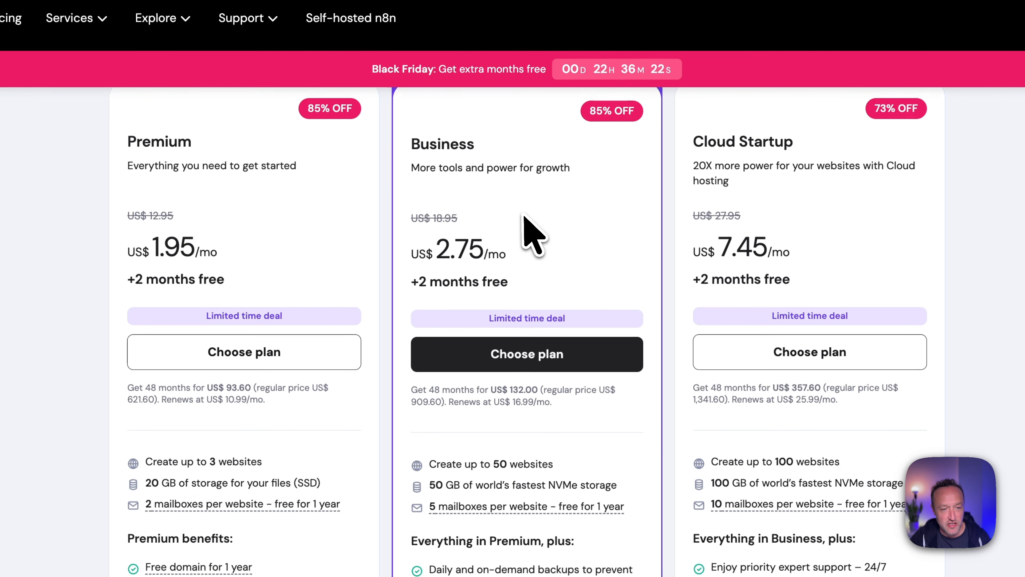
pyautogui.scroll(1, 526, 222)
pyautogui.moveTo(484, 241); pyautogui.dragTo(416, 242)
pyautogui.click(600, 233)
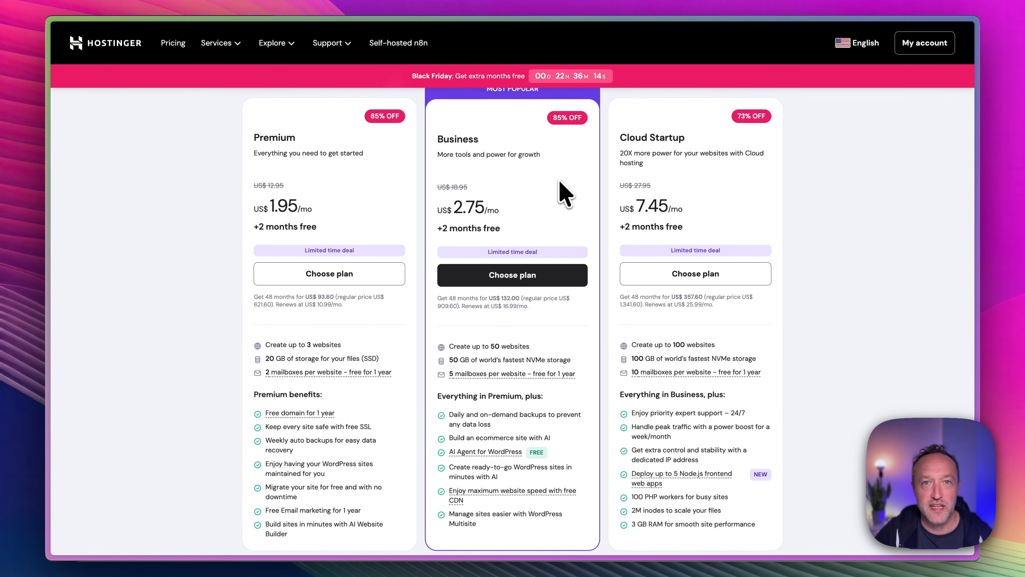
# - Review the website limits, storage, mailboxes and benefits included in the Business plan against the neighbouring plans
pyautogui.scroll(-2, 526, 224)
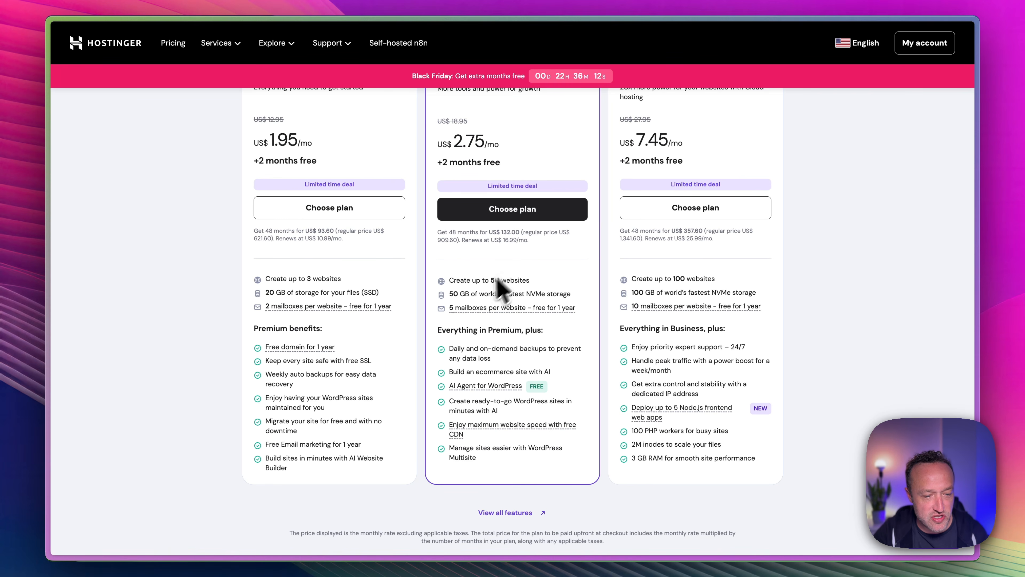
pyautogui.scroll(-1, 509, 305)
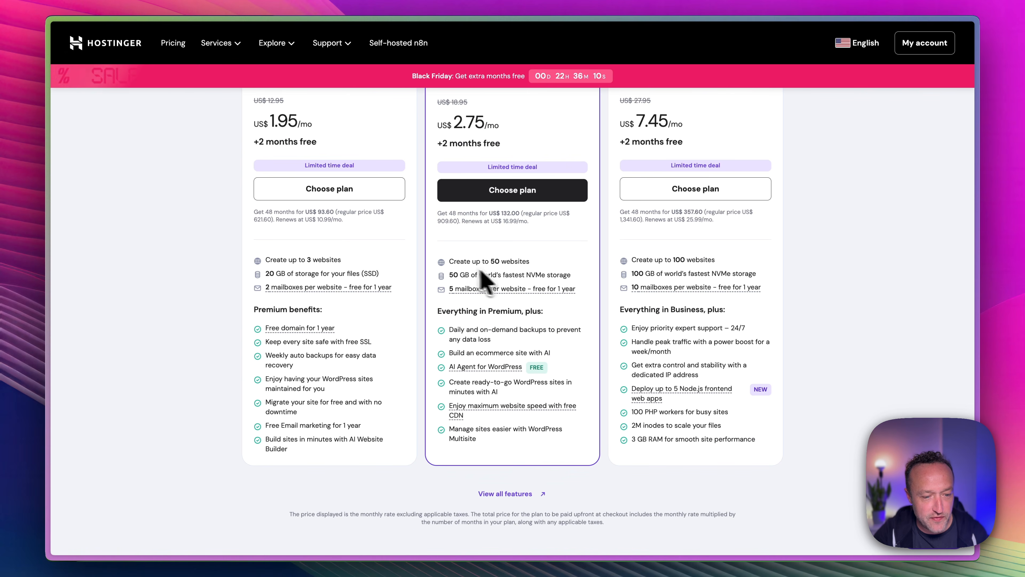
pyautogui.scroll(-1, 490, 283)
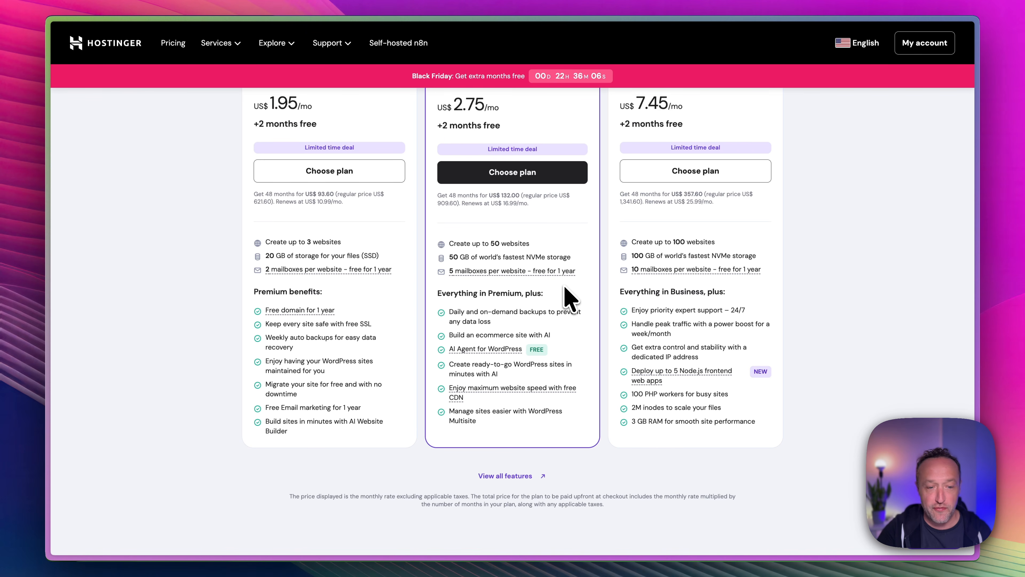
pyautogui.scroll(-1, 566, 288)
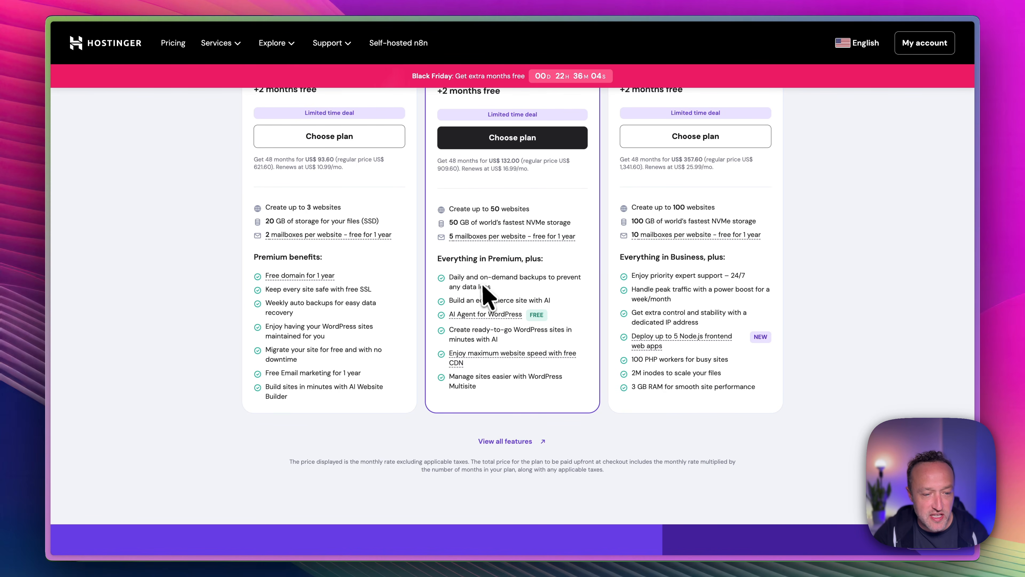
pyautogui.scroll(2, 418, 225)
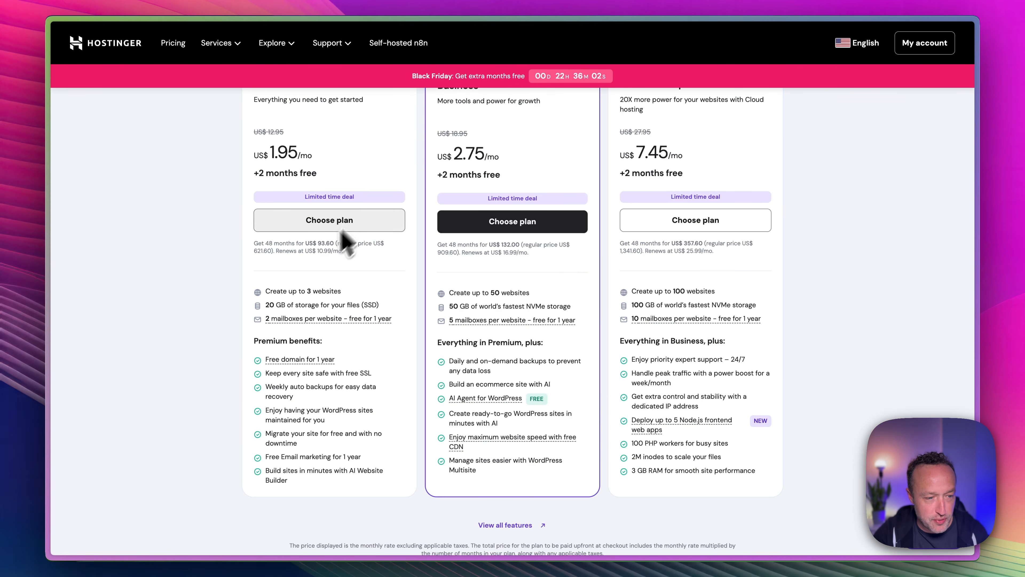
pyautogui.scroll(-1, 364, 274)
pyautogui.scroll(-1, 508, 331)
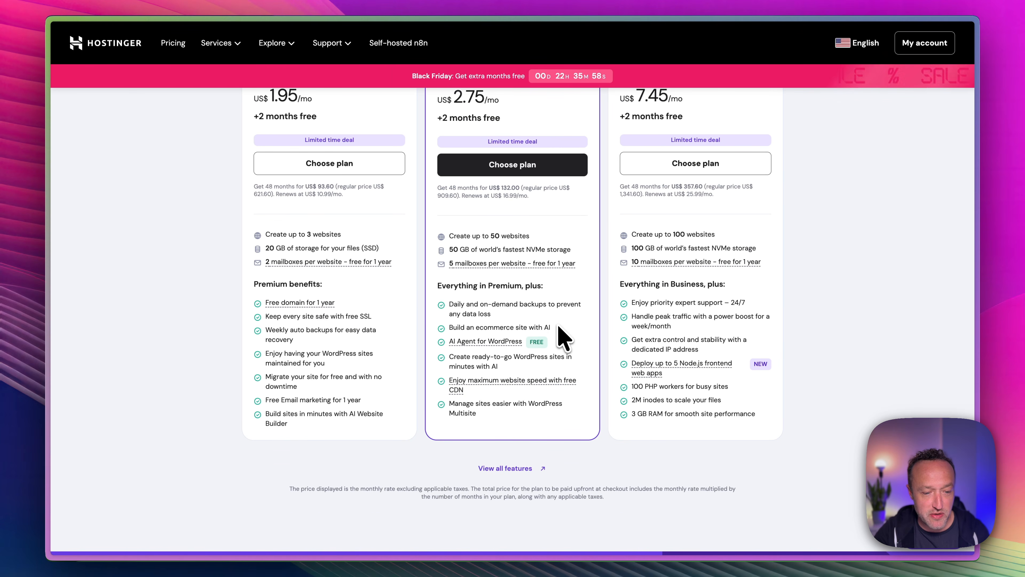
pyautogui.scroll(-1, 563, 337)
pyautogui.scroll(-1, 532, 264)
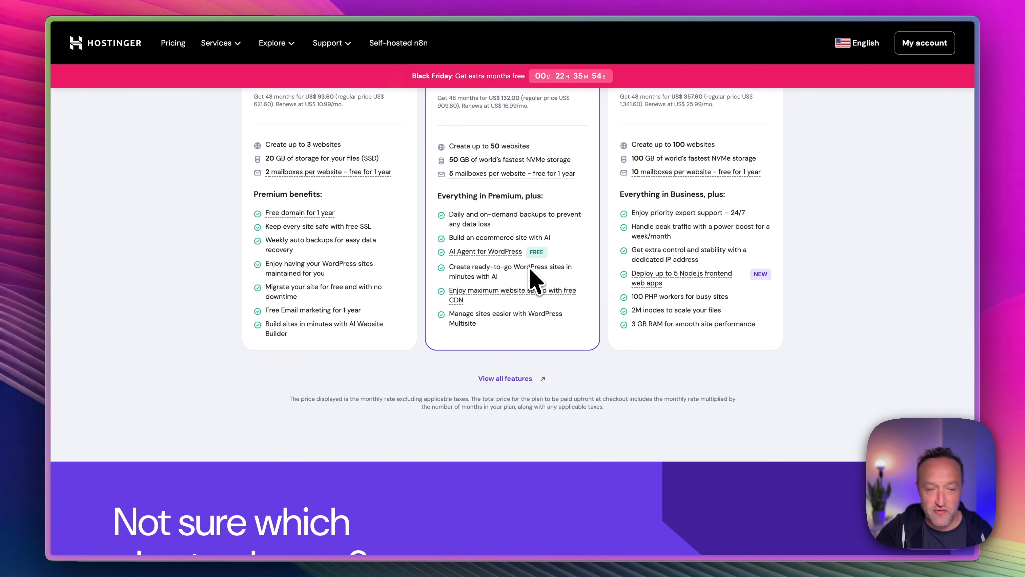
# - Choose the Business hosting plan and select a 48-month period for it in the cart
pyautogui.scroll(5, 523, 343)
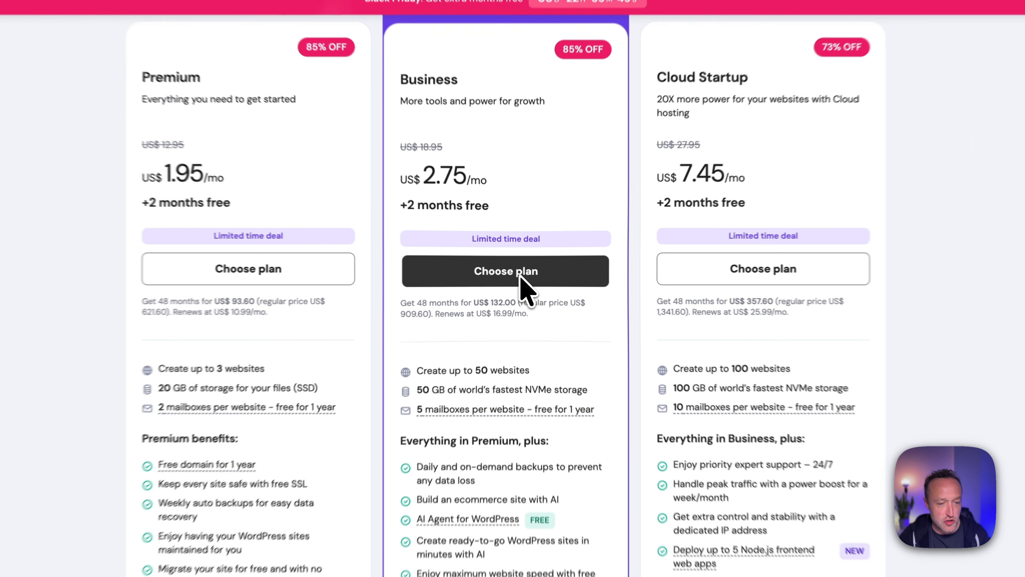
pyautogui.click(523, 273)
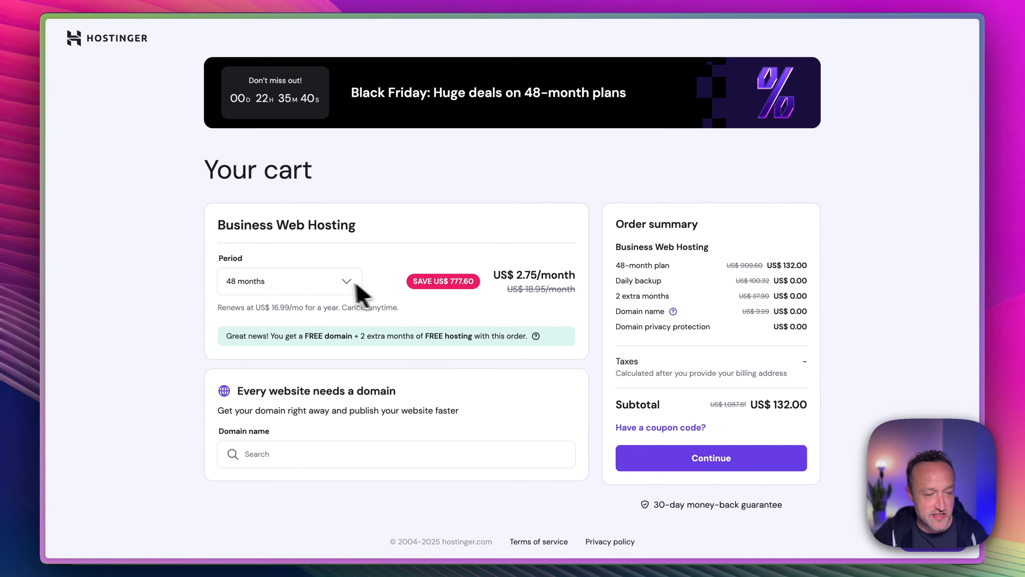
pyautogui.click(325, 281)
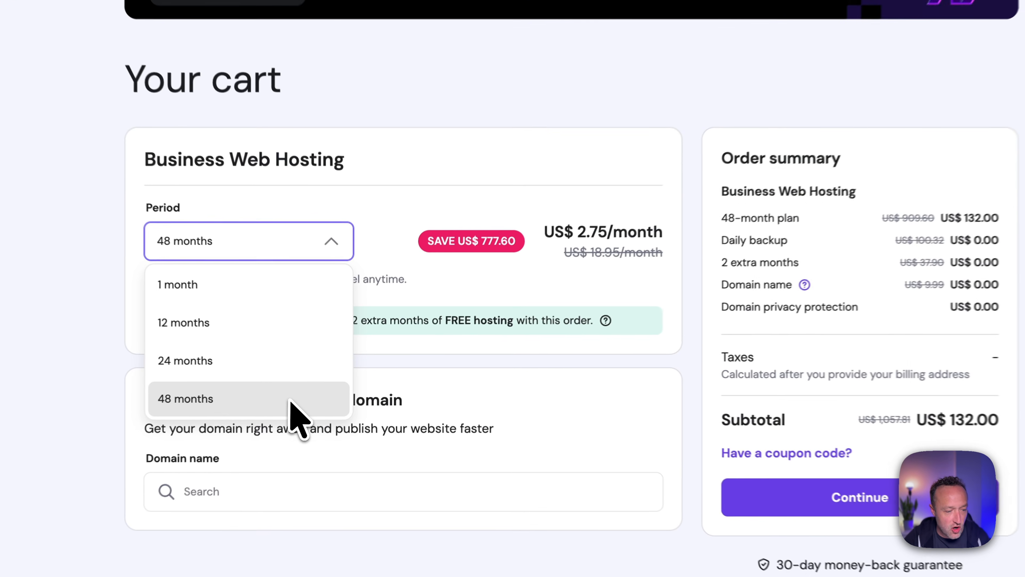
pyautogui.click(319, 389)
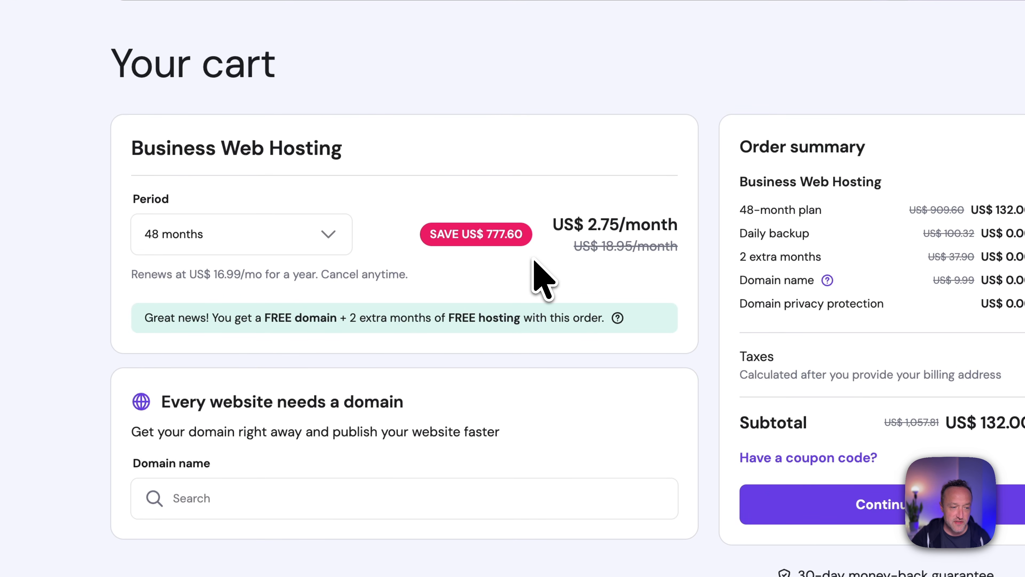
pyautogui.moveTo(553, 224); pyautogui.dragTo(677, 226)
pyautogui.click(677, 226)
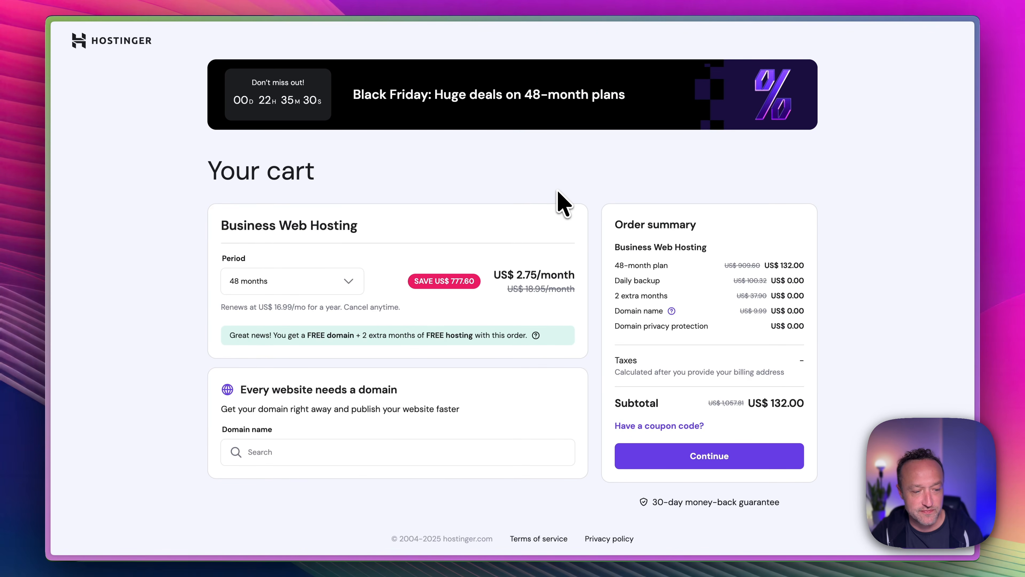
# - Search for the domain name "iloveaibecauseitscool" in the cart
pyautogui.click(298, 448)
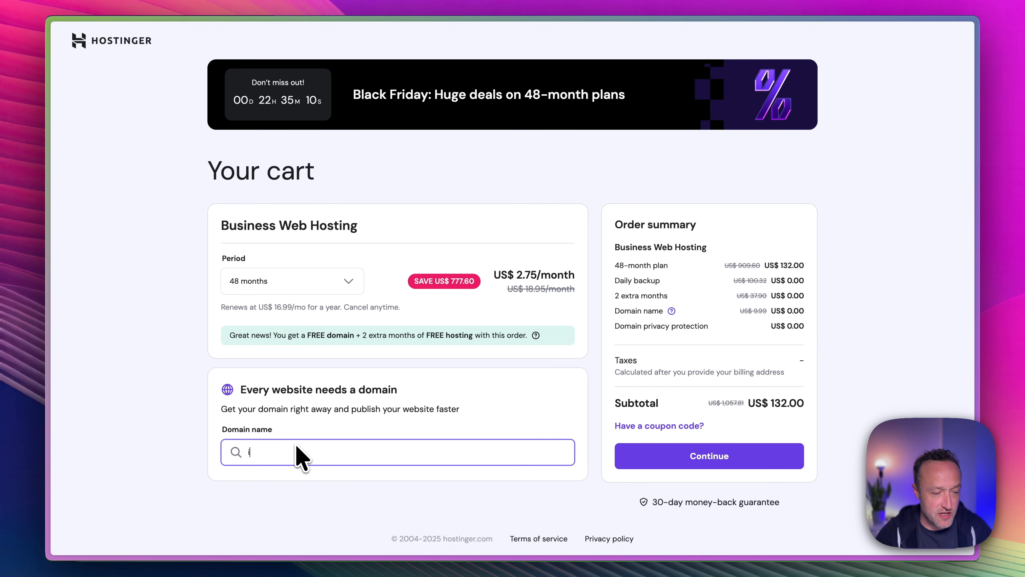
pyautogui.write('ilove')
pyautogui.scroll(-3, 302, 457)
pyautogui.write('ai')
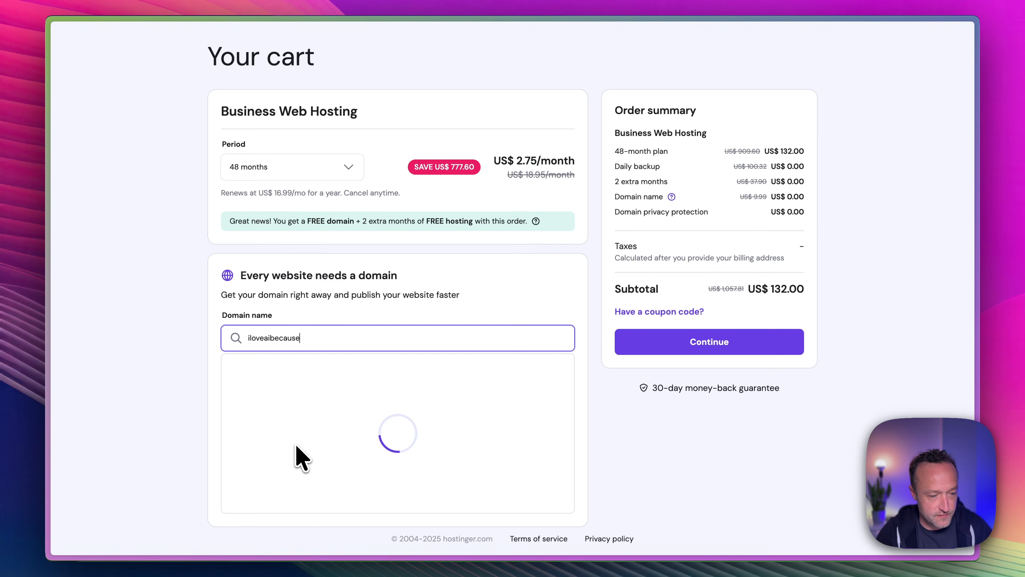
pyautogui.write('because')
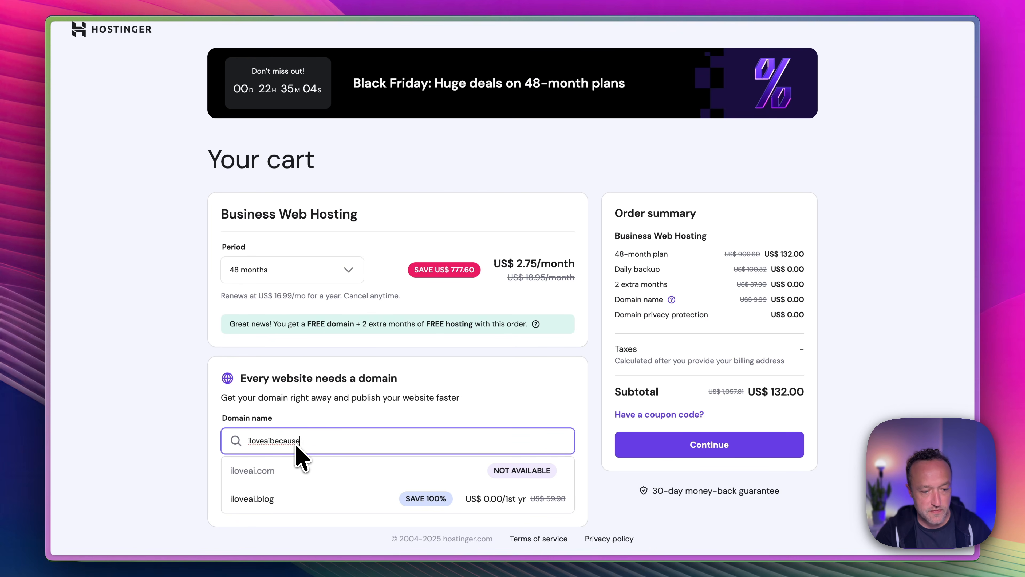
pyautogui.write('itscool')
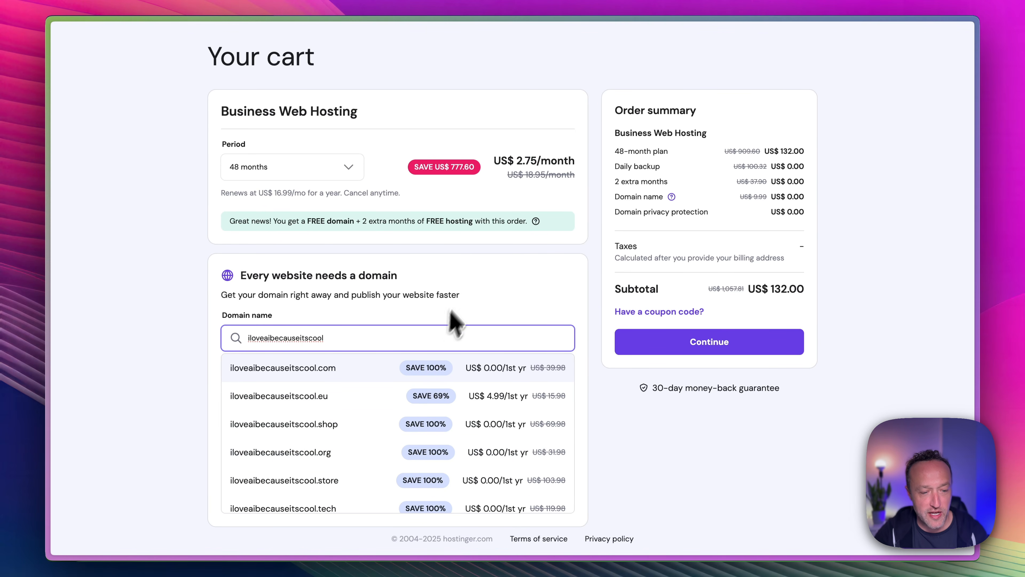
pyautogui.click(469, 303)
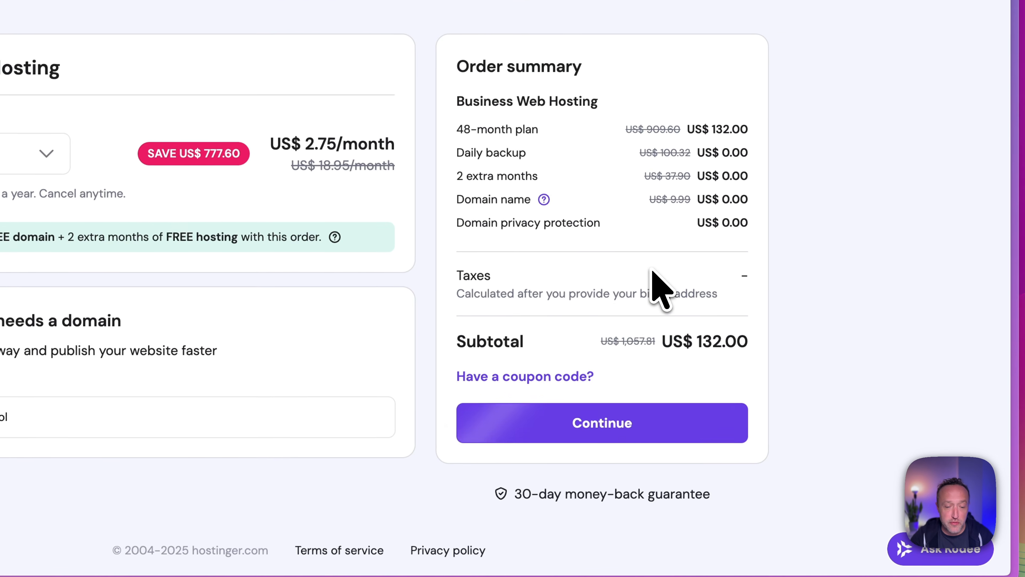
# - Apply the coupon code WPEAGLE to the order and continue to checkout
pyautogui.click(565, 380)
pyautogui.write('W')
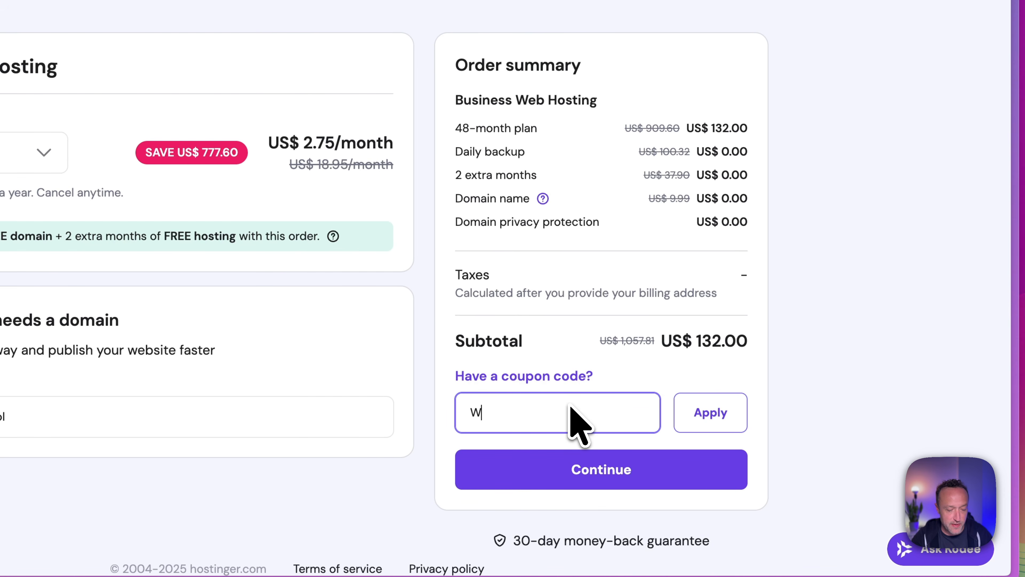
pyautogui.write('PEAGLE')
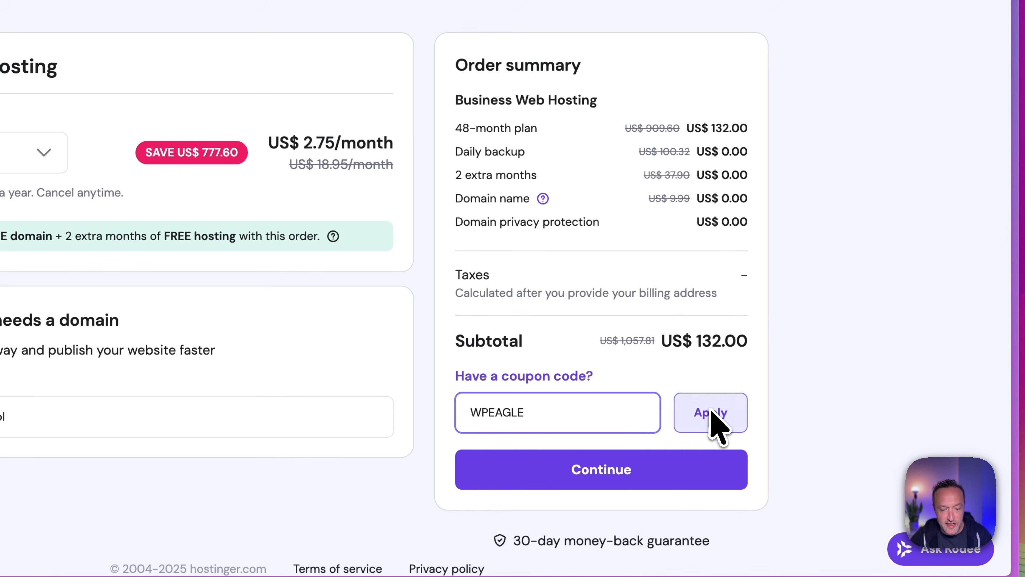
pyautogui.click(711, 414)
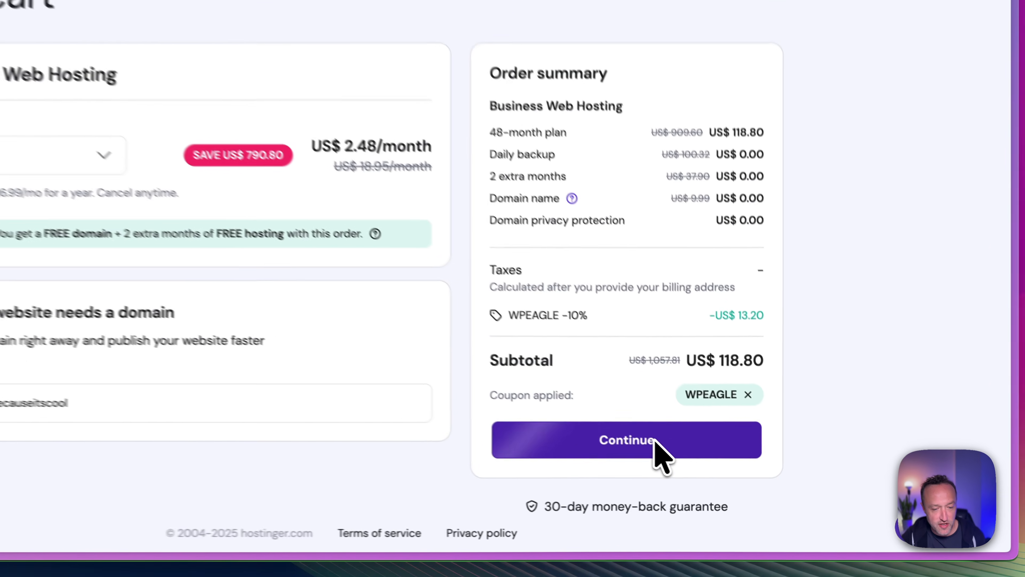
pyautogui.click(745, 478)
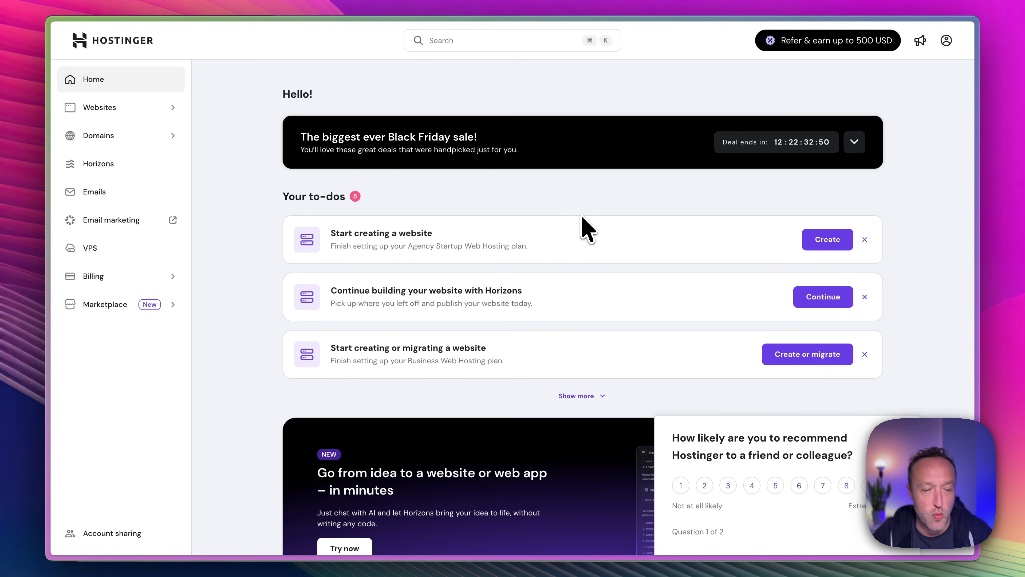
# - Start creating a new website on the Agency Startup hosting plan and choose WordPress as the way to build it
pyautogui.click(827, 241)
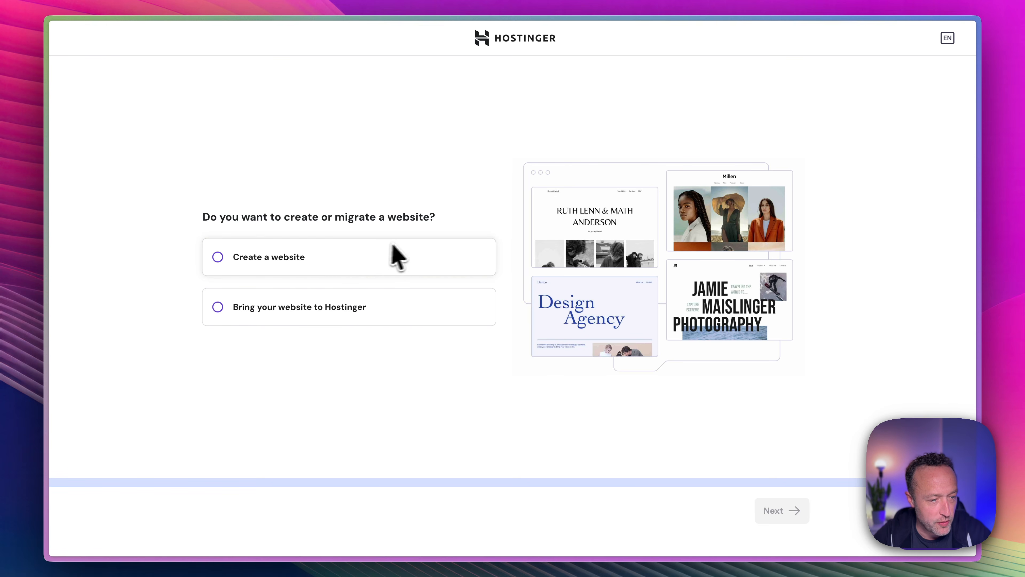
pyautogui.click(257, 261)
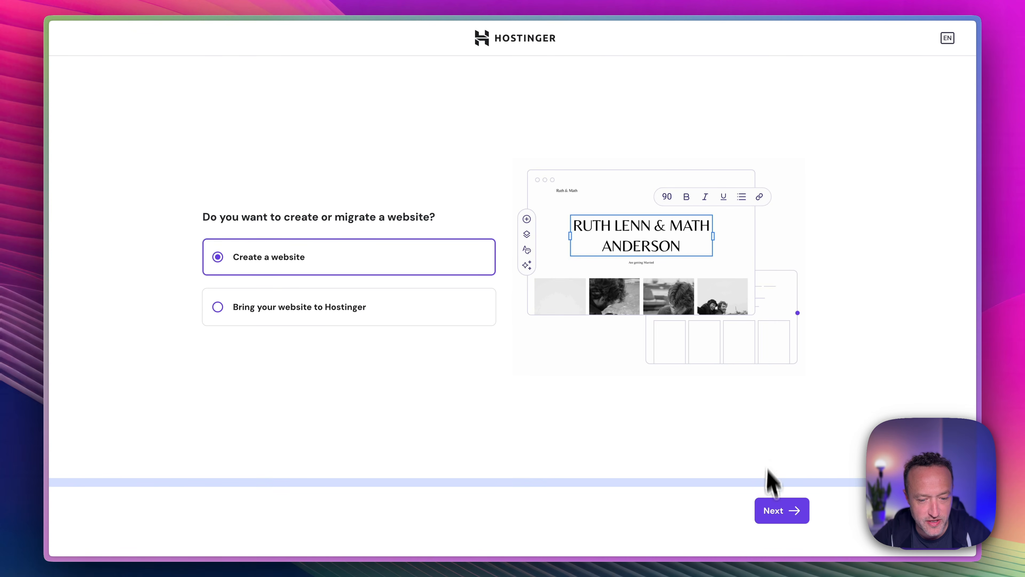
pyautogui.click(776, 513)
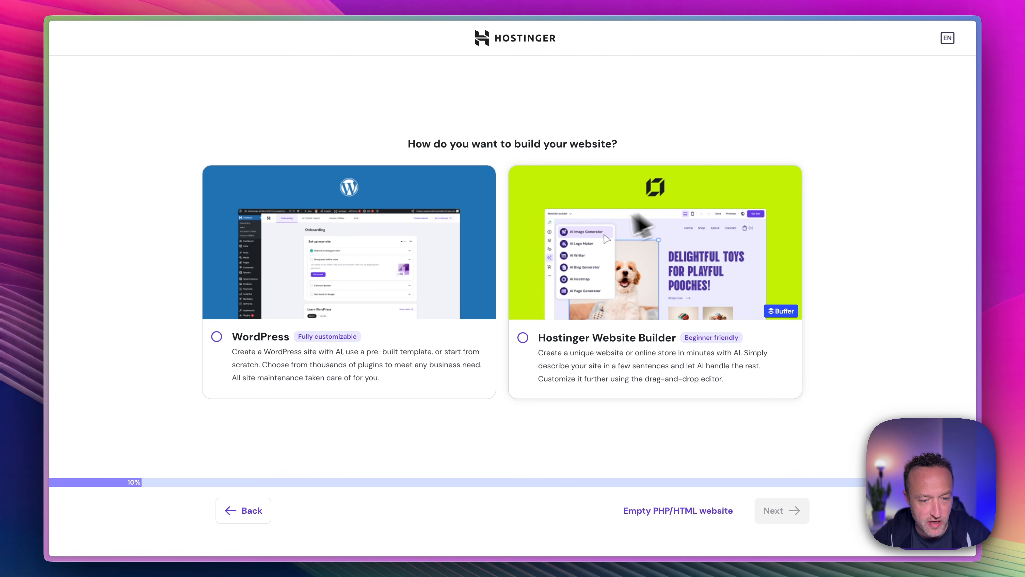
pyautogui.click(216, 336)
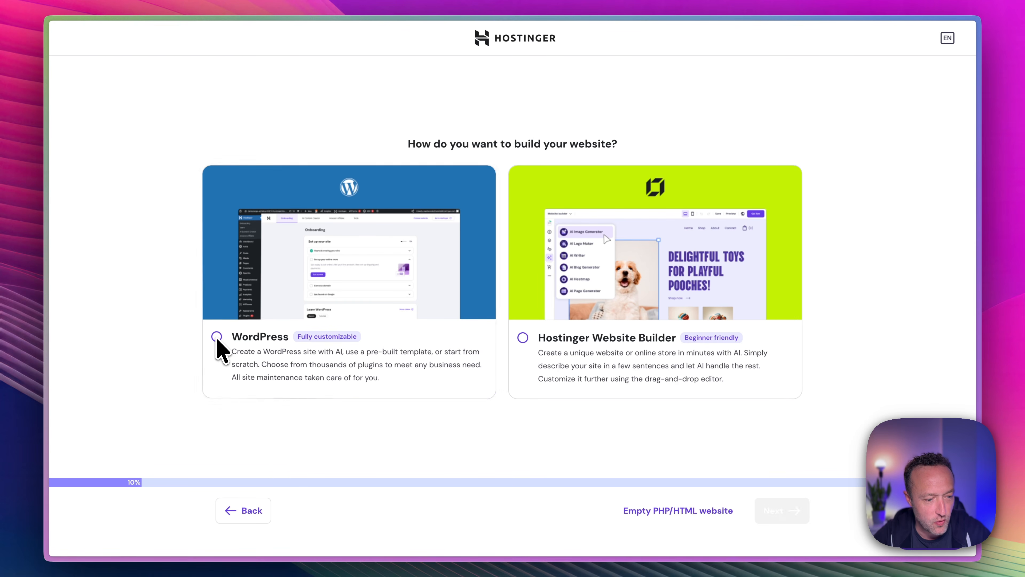
pyautogui.click(784, 513)
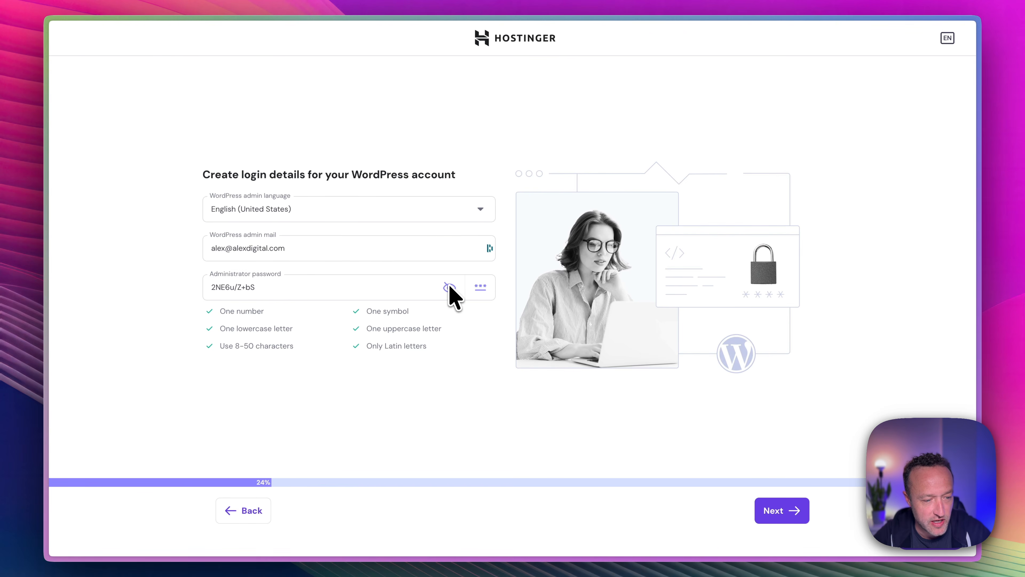
# - Mask the administrator password and submit the login details for the WordPress account
pyautogui.moveTo(288, 289); pyautogui.dragTo(156, 275)
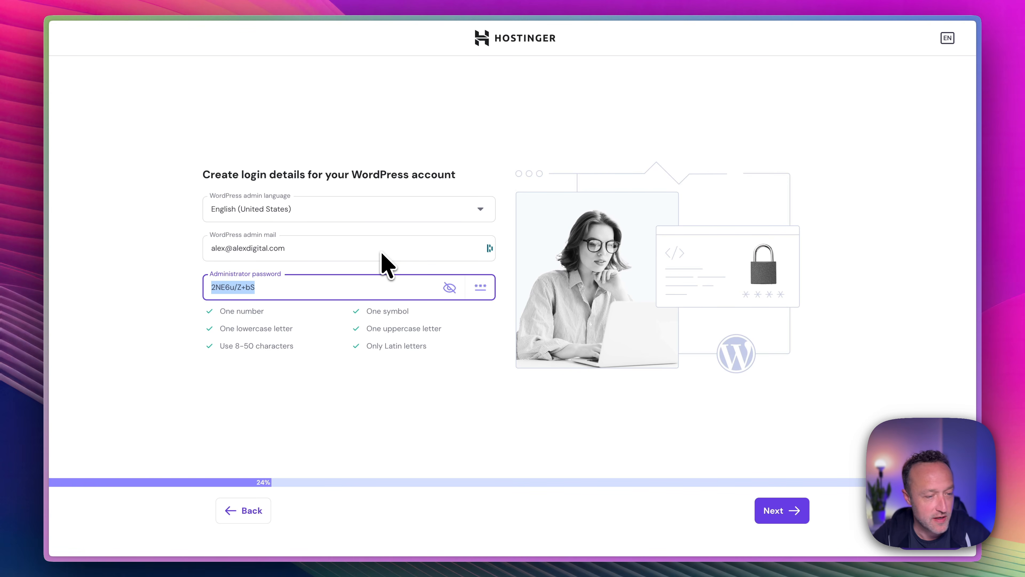
pyautogui.click(447, 287)
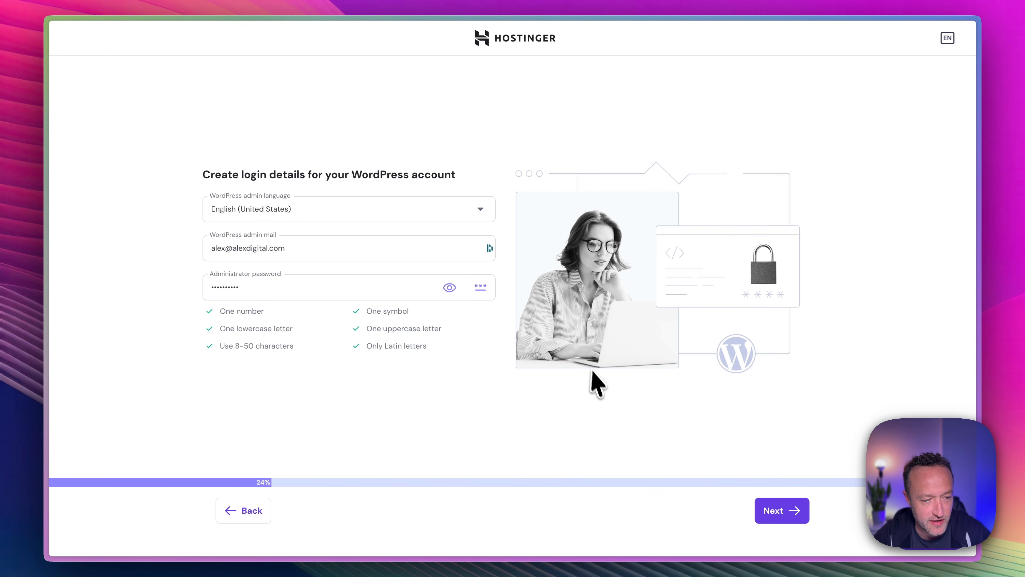
pyautogui.click(782, 513)
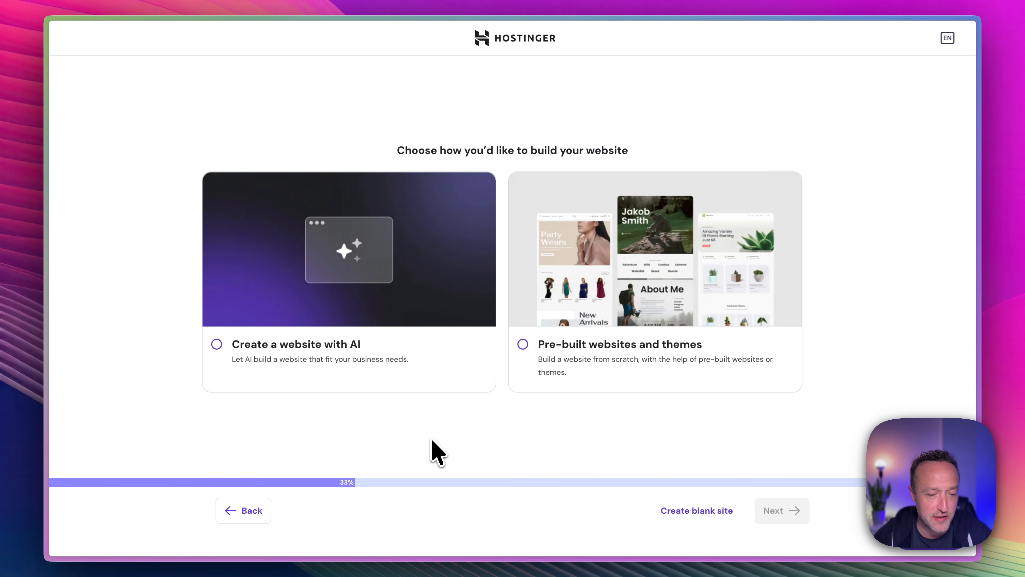
# - Choose to create the website with AI and use a temporary domain for it
pyautogui.click(218, 347)
pyautogui.click(787, 511)
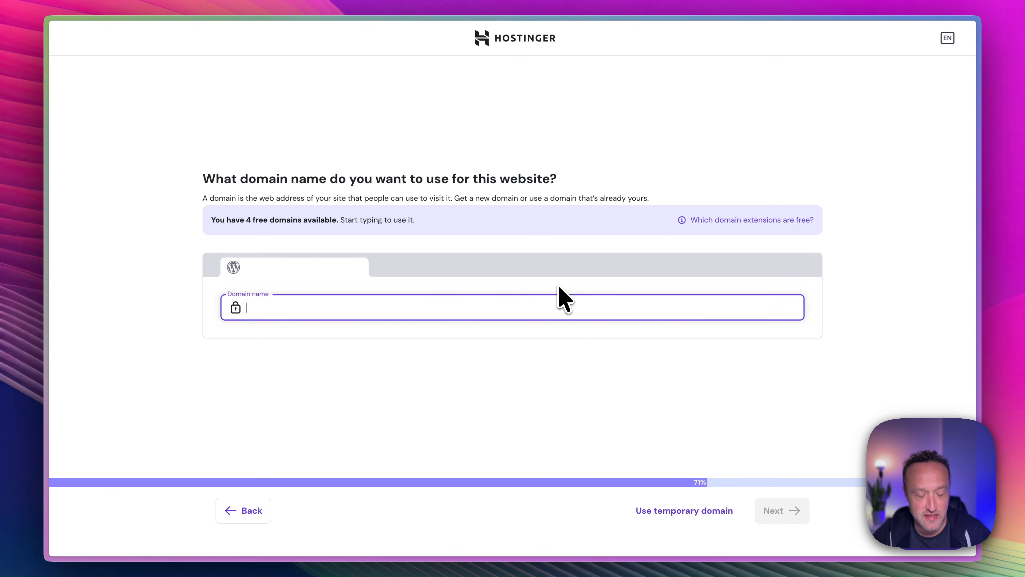
pyautogui.click(661, 510)
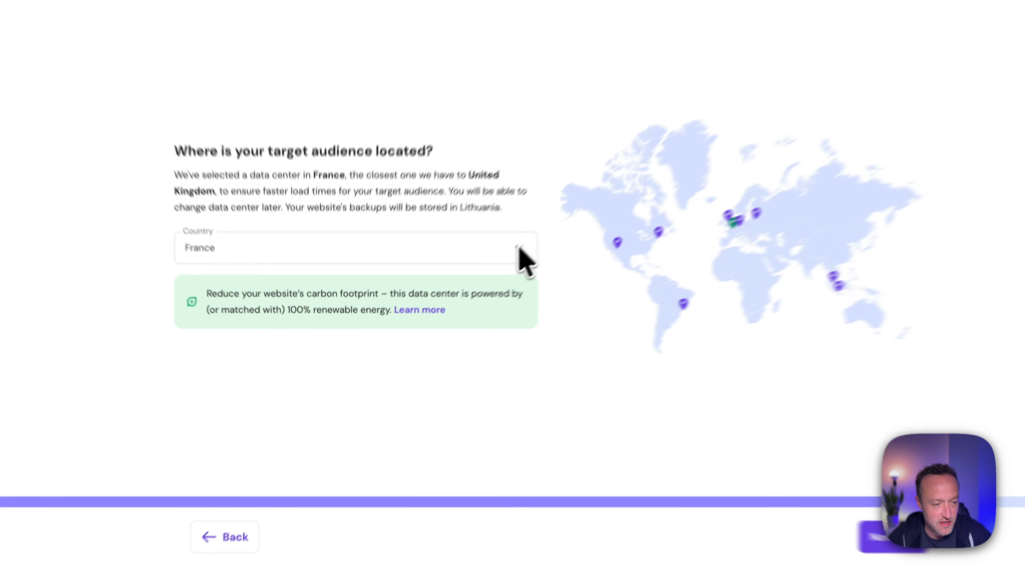
# - Set the target audience's data center country to United Kingdom and continue the setup
pyautogui.click(480, 278)
pyautogui.scroll(-5, 378, 367)
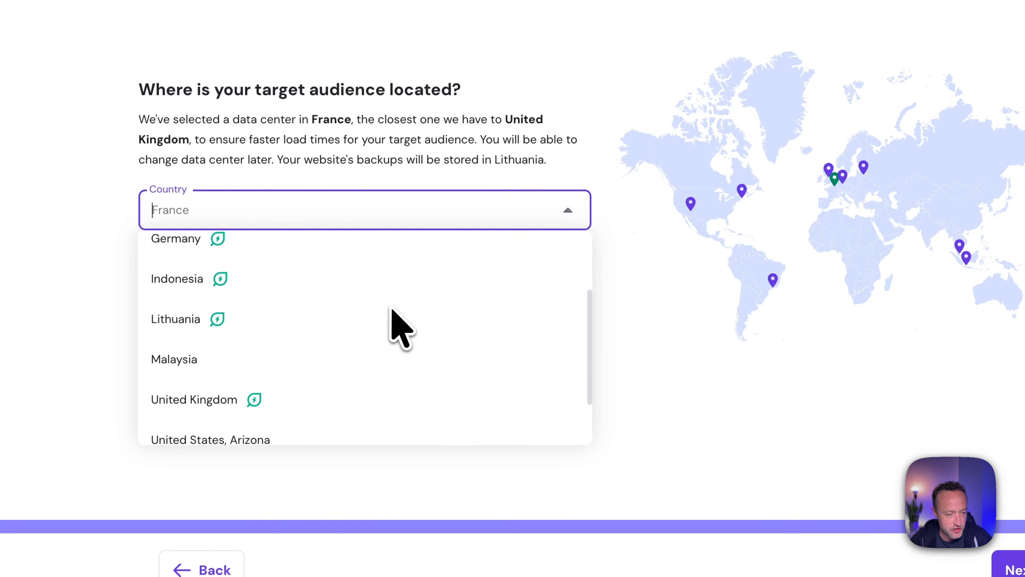
pyautogui.click(258, 337)
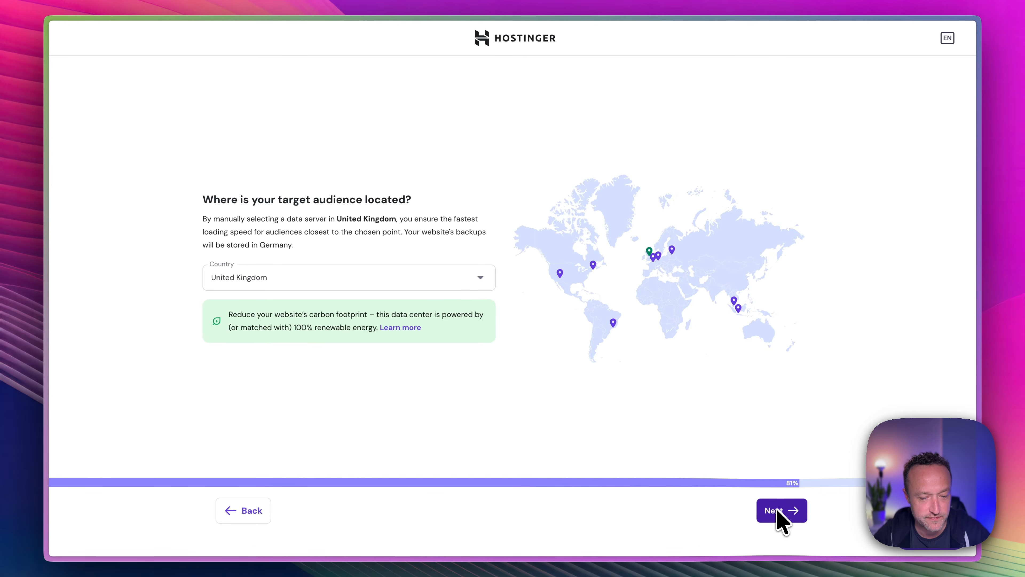
pyautogui.click(777, 510)
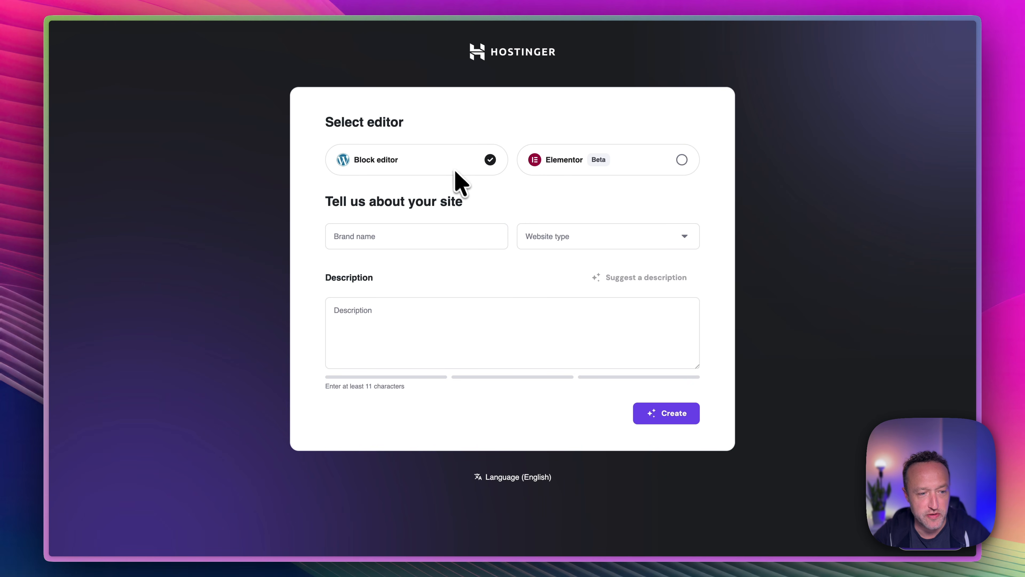
# - Select Elementor as the editor and enter the brand name "Alex Accountants" with the website type Business and services
pyautogui.click(645, 166)
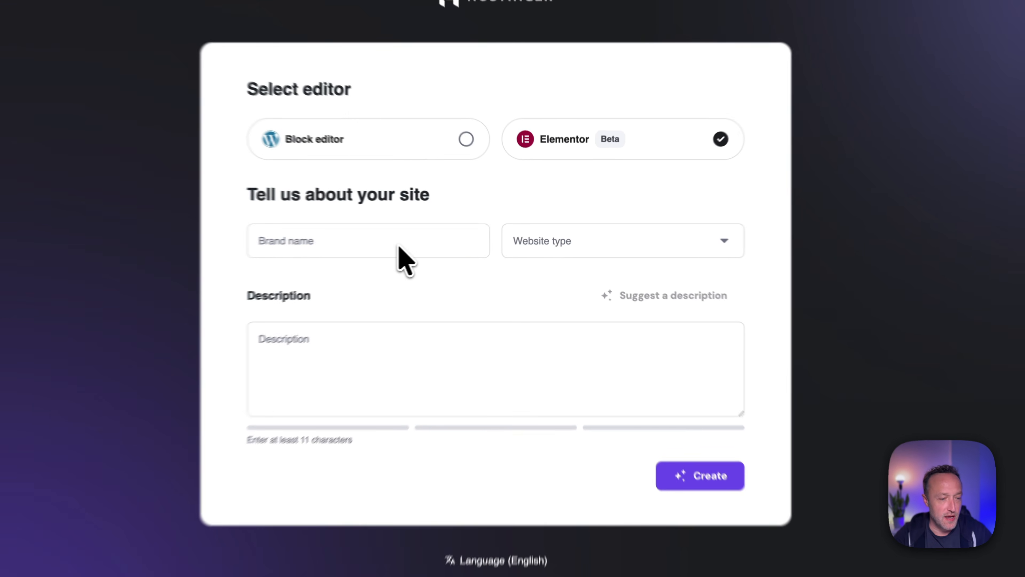
pyautogui.click(439, 241)
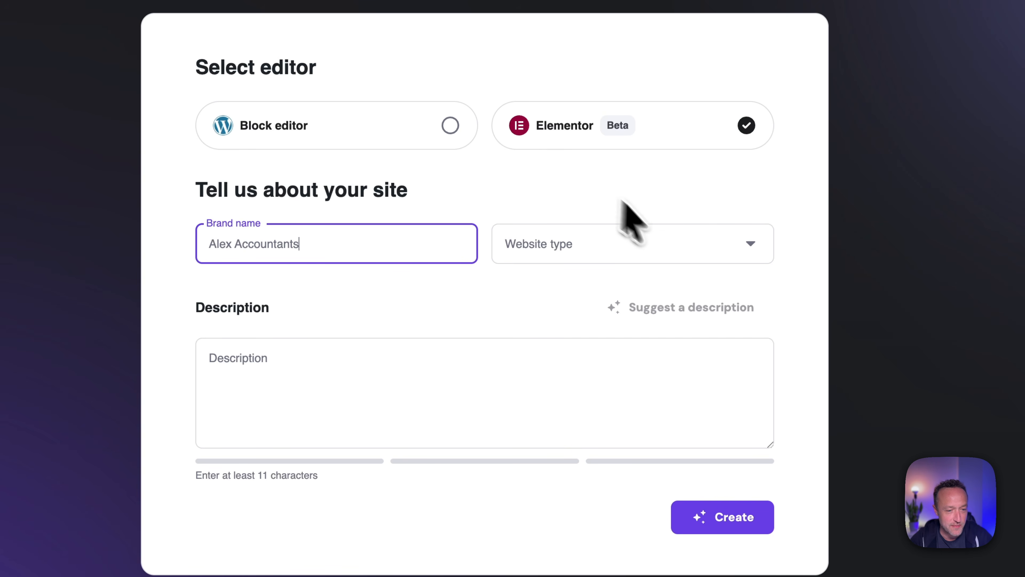
pyautogui.click(670, 242)
pyautogui.click(613, 298)
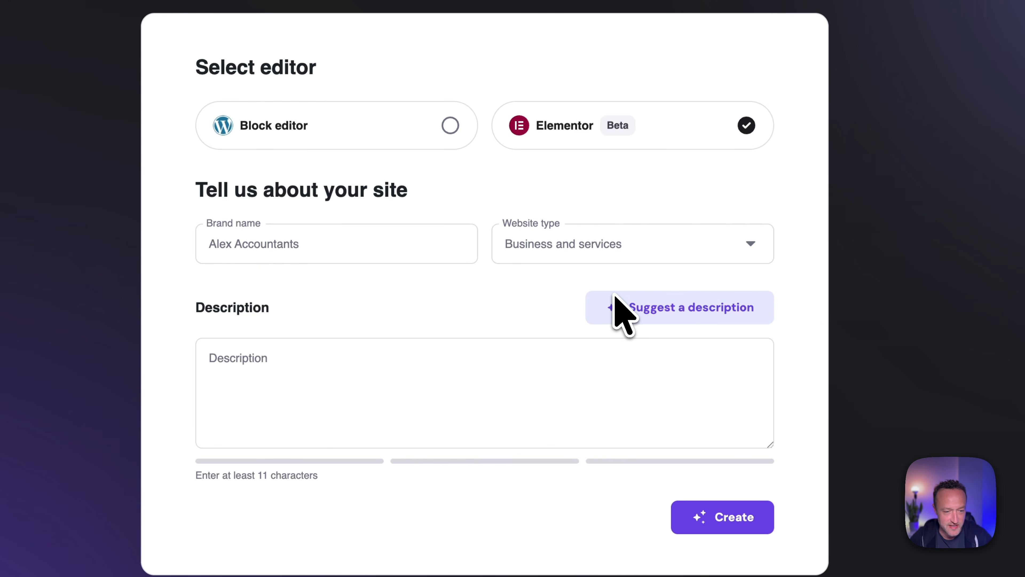
# - Describe the site as "A full service accountancy in London for Small Companies"
pyautogui.click(377, 364)
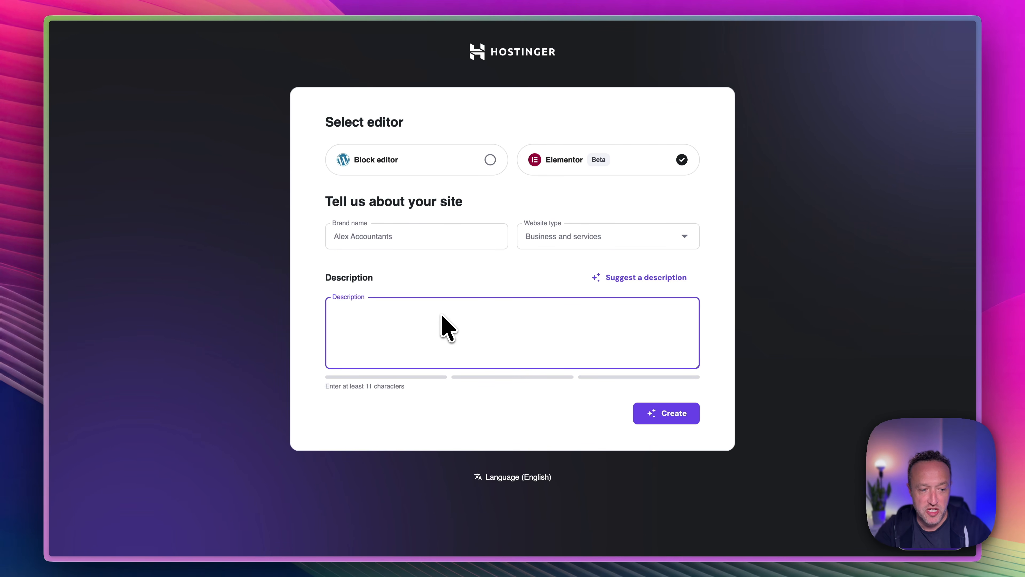
pyautogui.write('A')
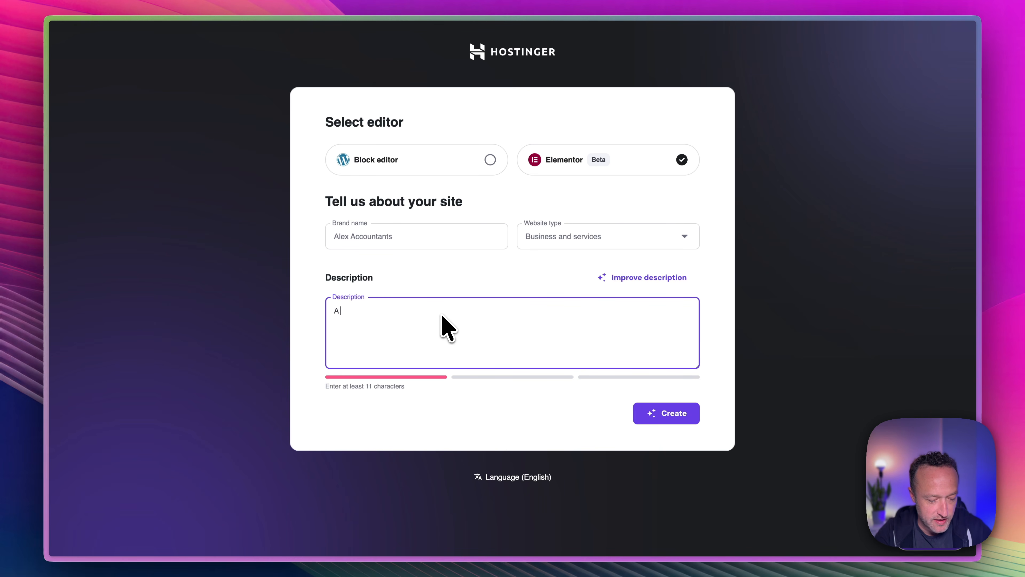
pyautogui.write(' full service accountancy in Lond')
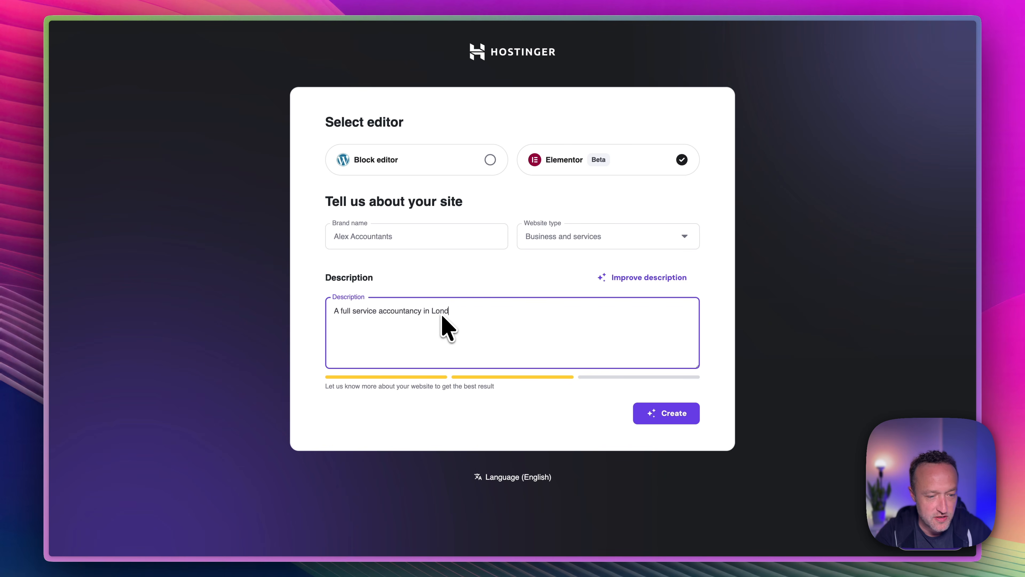
pyautogui.write('on for Small cO')
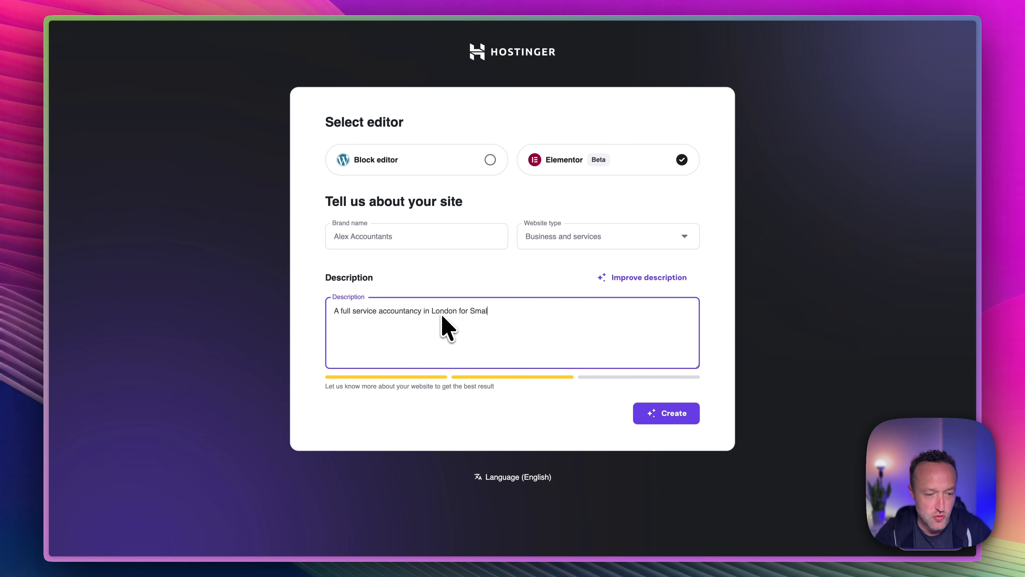
pyautogui.press('BackSpace')
pyautogui.press('BackSpace')
pyautogui.write('Companies')
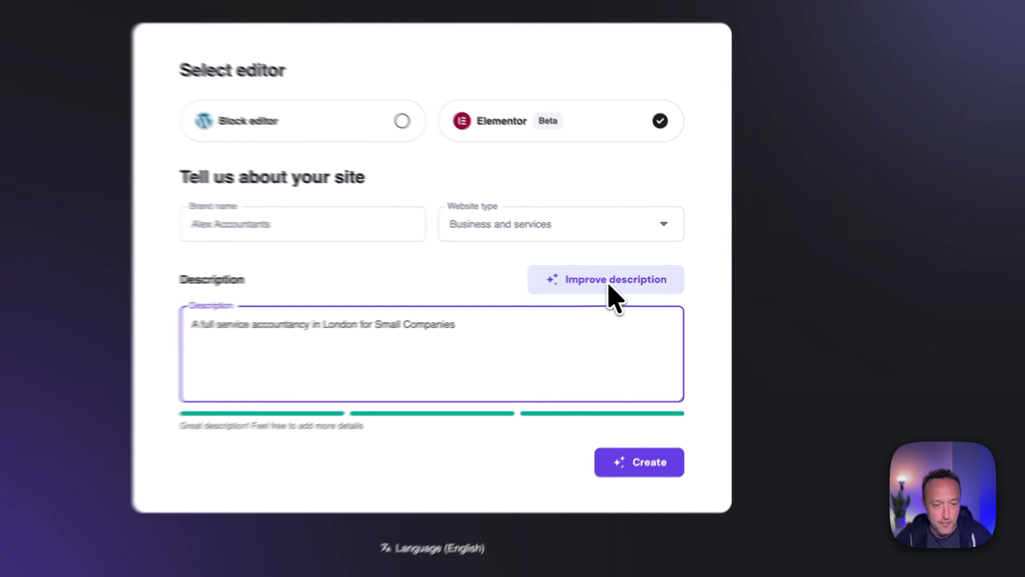
# - Improve the site description with AI and create the website from it
pyautogui.click(644, 279)
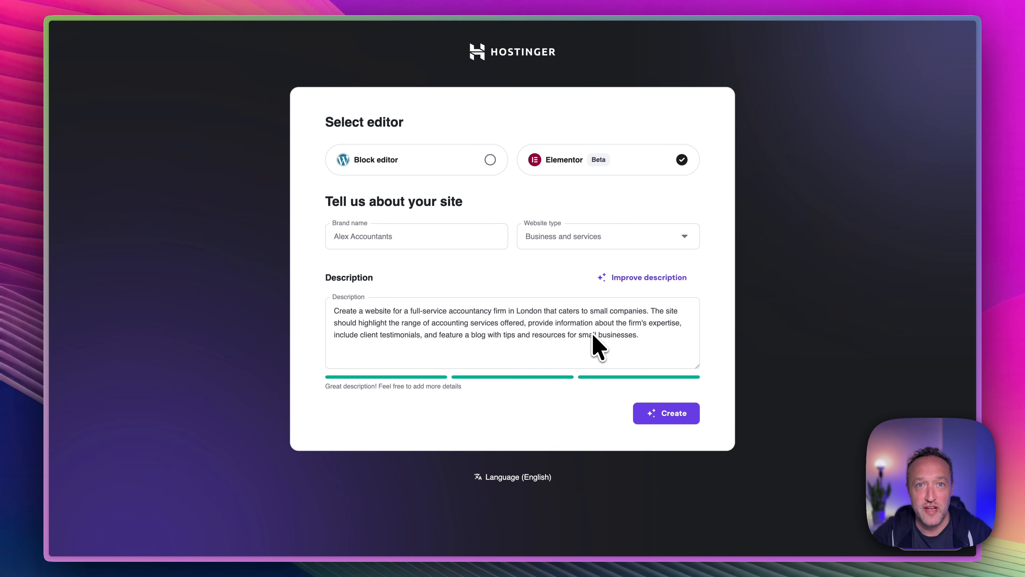
pyautogui.click(677, 416)
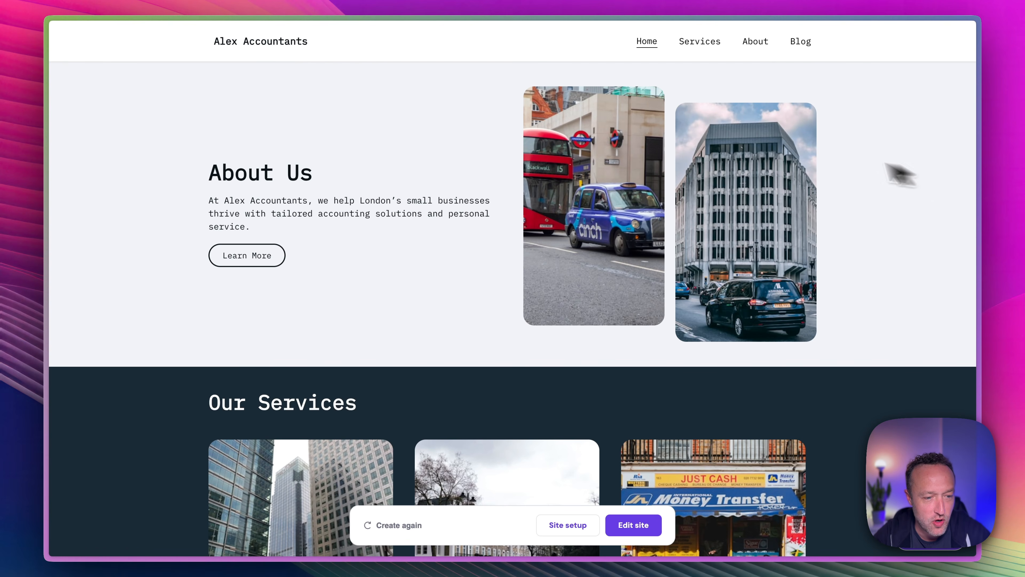
# - Examine the layout and content of the generated site's Home and Services pages
pyautogui.scroll(-5, 507, 151)
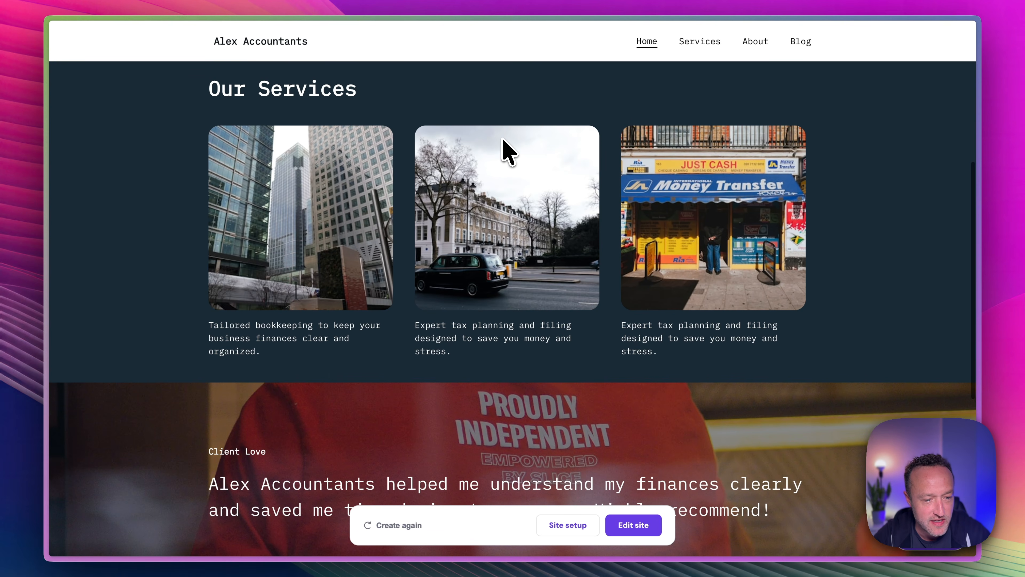
pyautogui.scroll(-4, 508, 151)
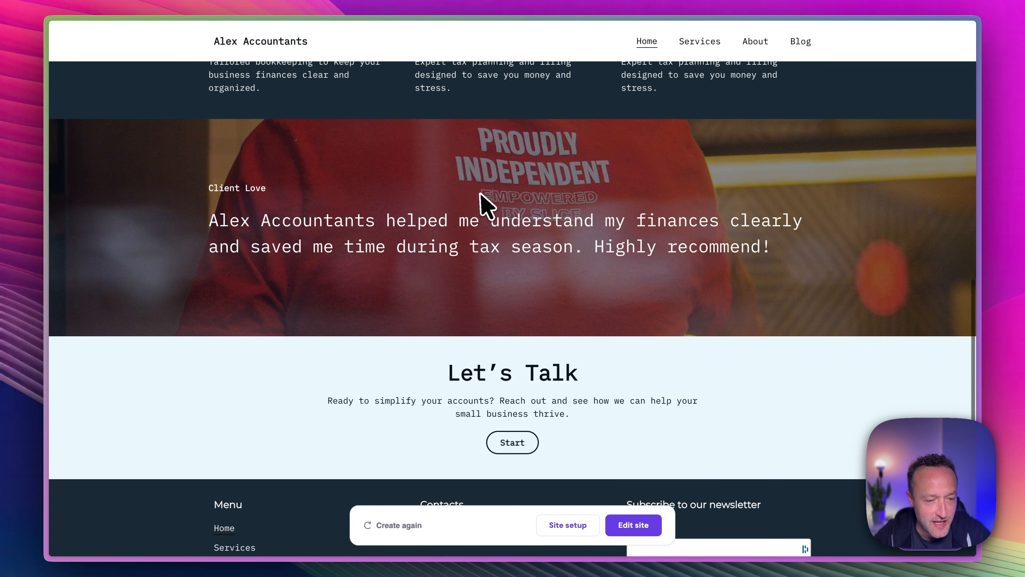
pyautogui.scroll(-1, 477, 198)
pyautogui.scroll(10, 480, 206)
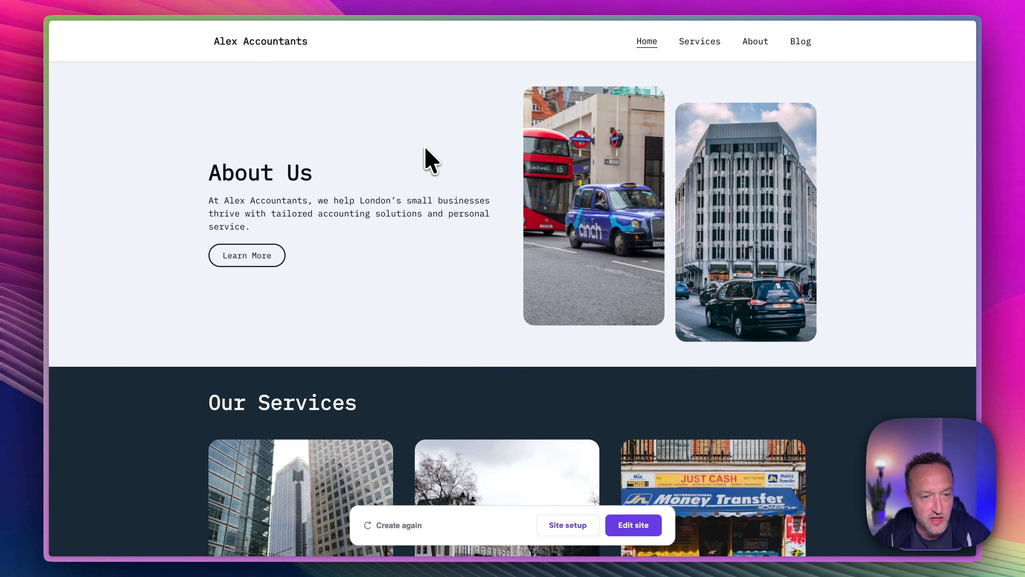
pyautogui.click(715, 40)
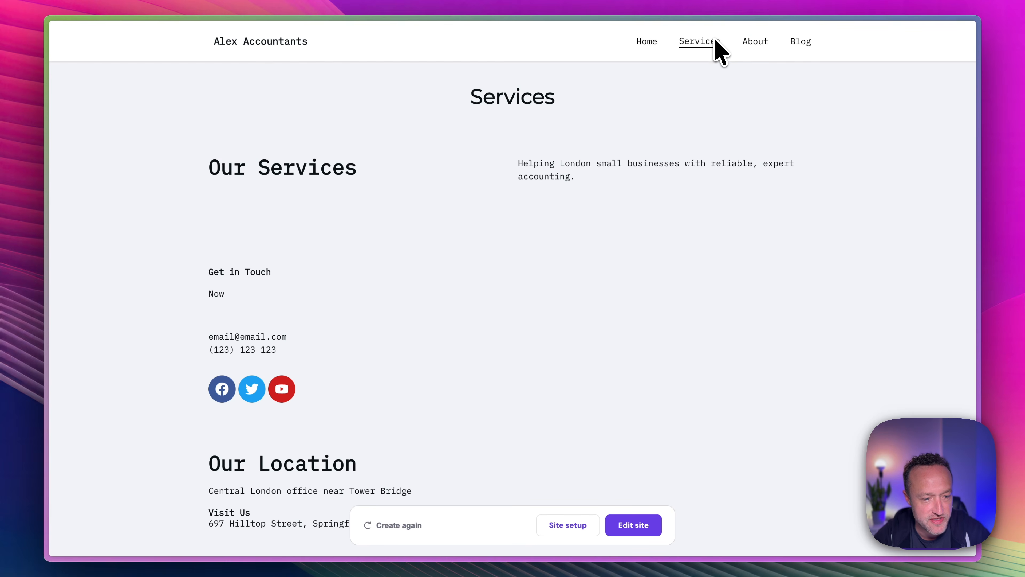
pyautogui.scroll(-3, 649, 242)
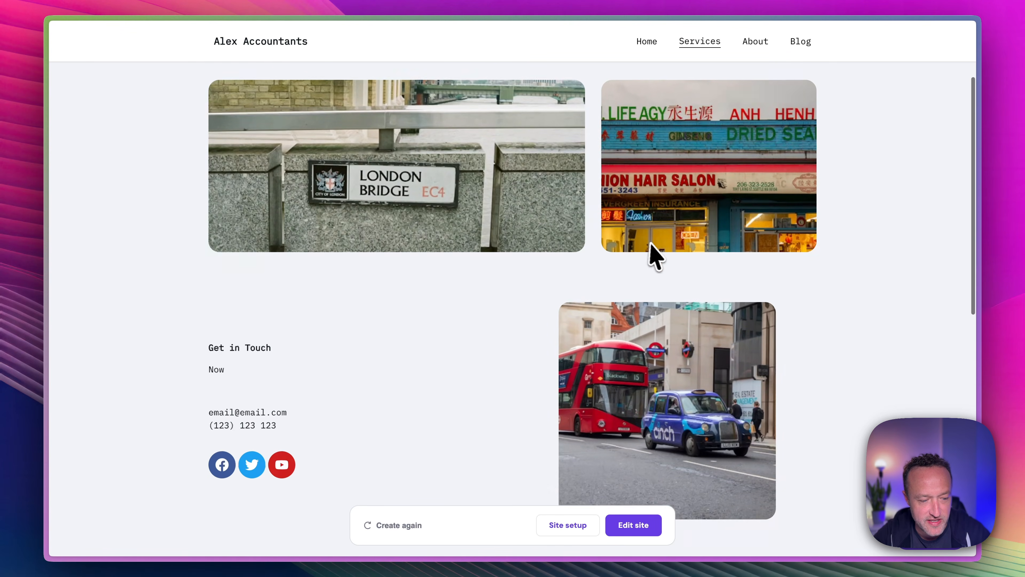
pyautogui.scroll(-10, 651, 243)
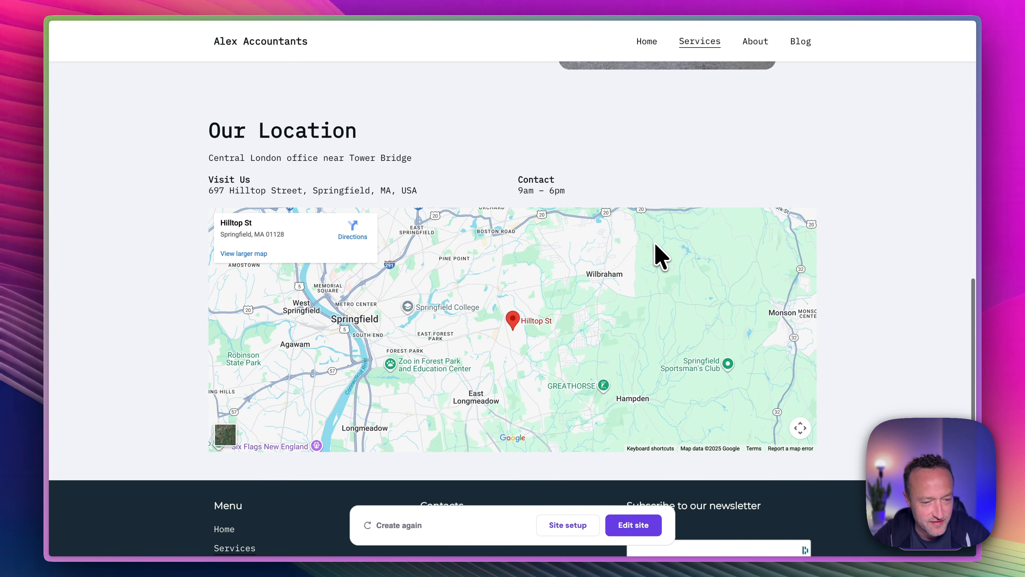
pyautogui.scroll(-2, 655, 244)
pyautogui.scroll(20, 655, 247)
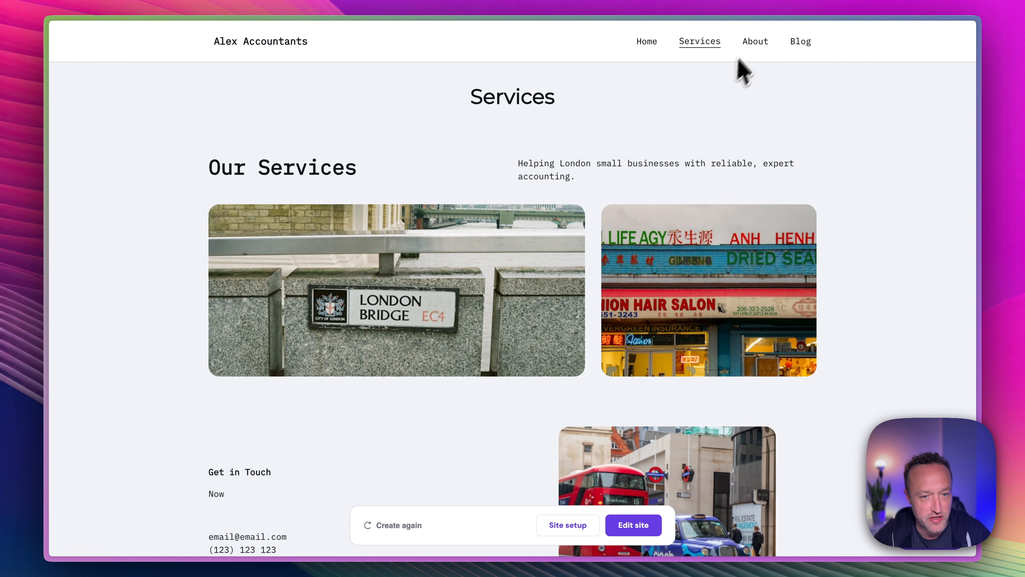
# - Examine the content of the generated site's About and Blog pages
pyautogui.click(754, 41)
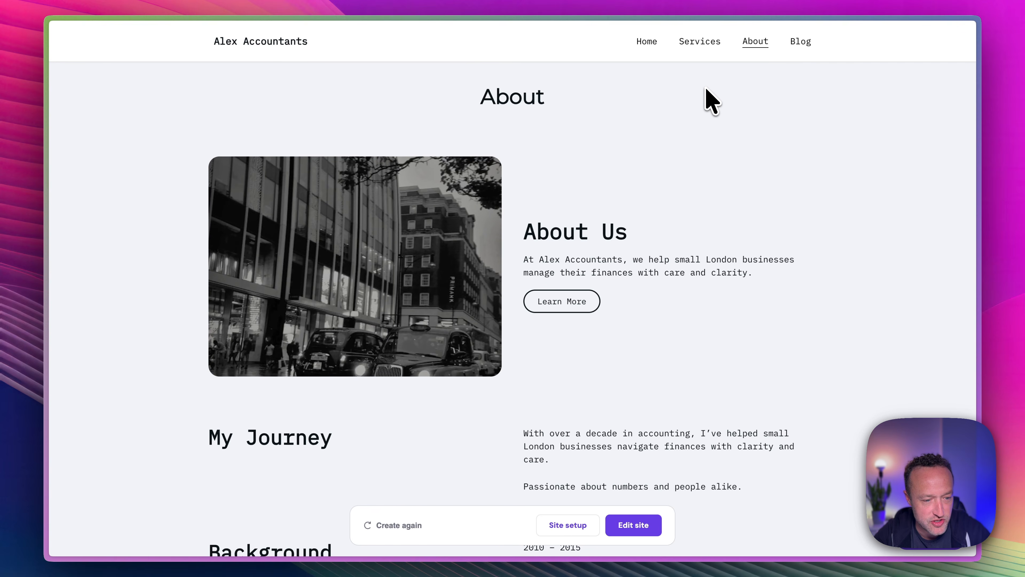
pyautogui.scroll(-4, 708, 97)
pyautogui.scroll(-8, 710, 99)
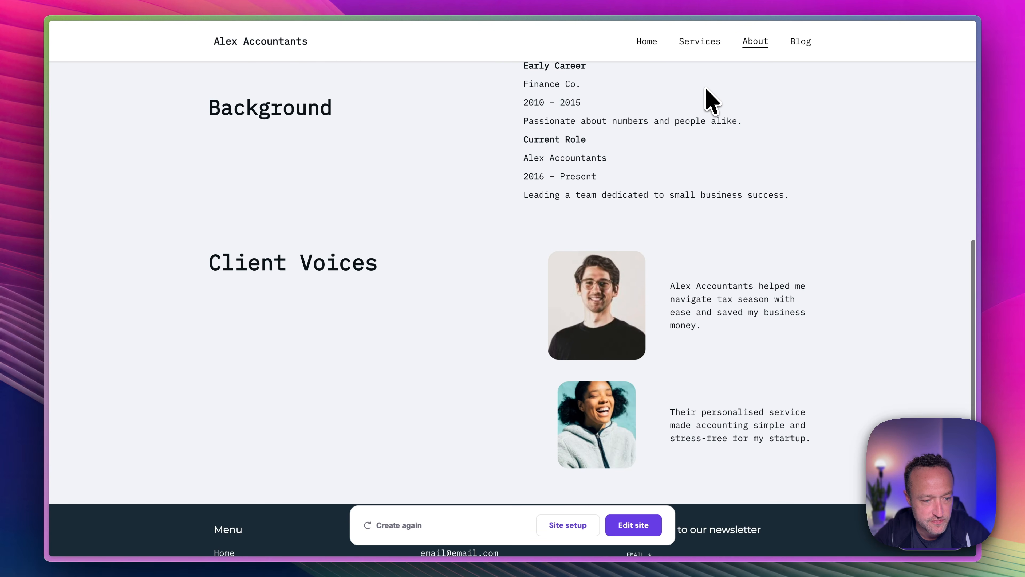
pyautogui.scroll(15, 629, 315)
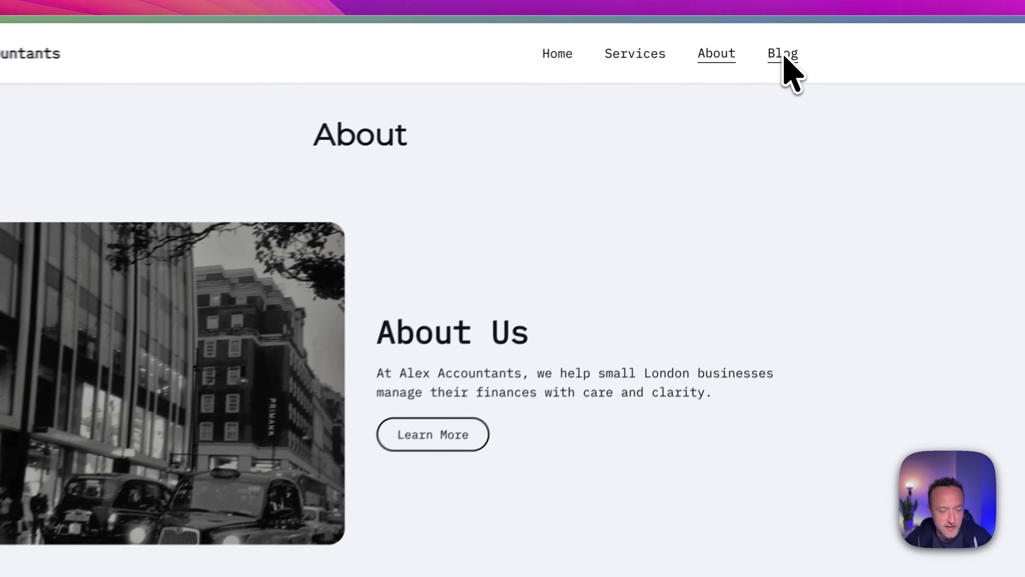
pyautogui.click(800, 42)
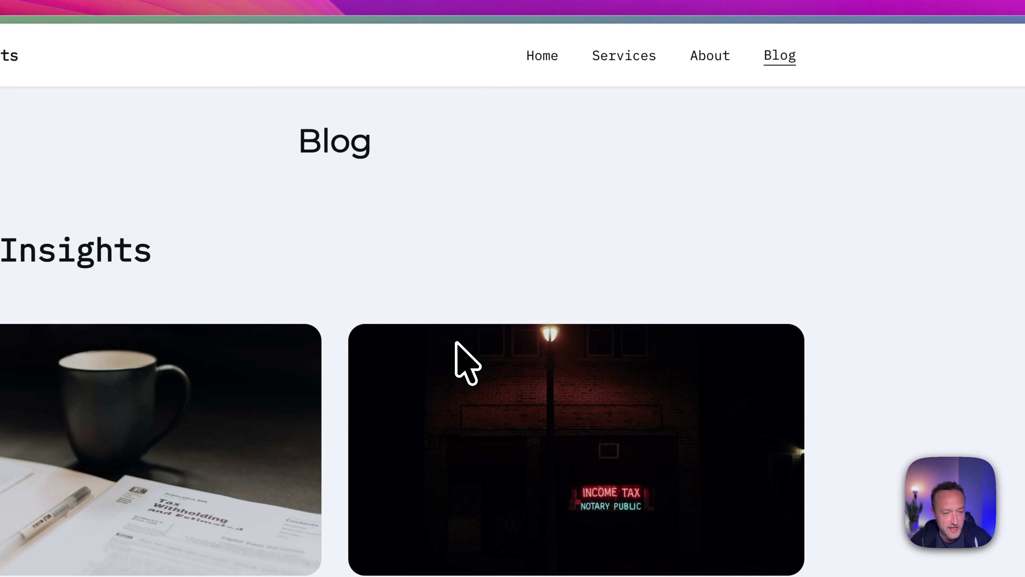
pyautogui.scroll(-10, 493, 197)
pyautogui.scroll(10, 526, 184)
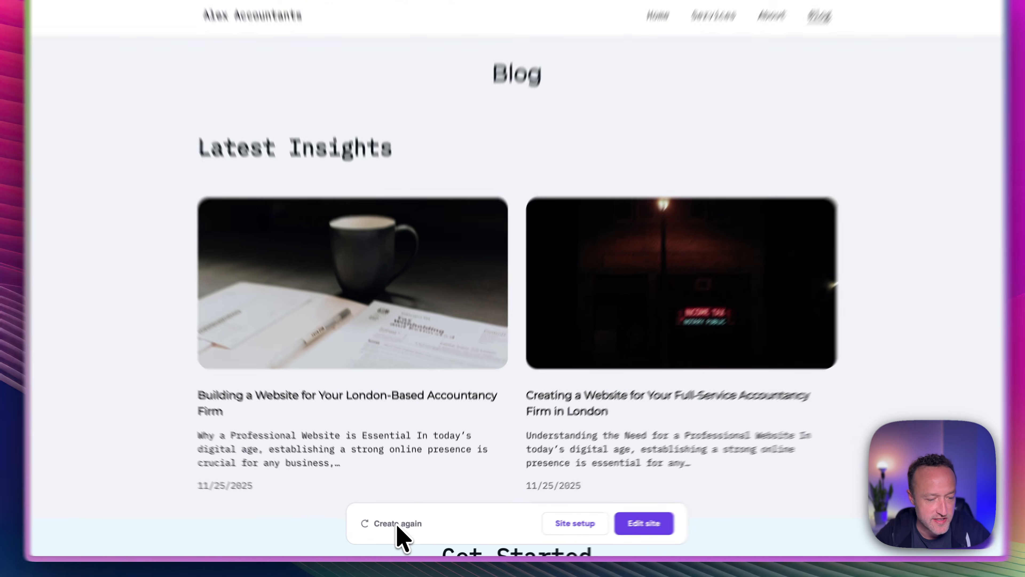
# - Recreate the site, adding "Make the site look super clean and modern. Use blue and green as the color scheme." to the description
pyautogui.click(396, 524)
pyautogui.click(759, 243)
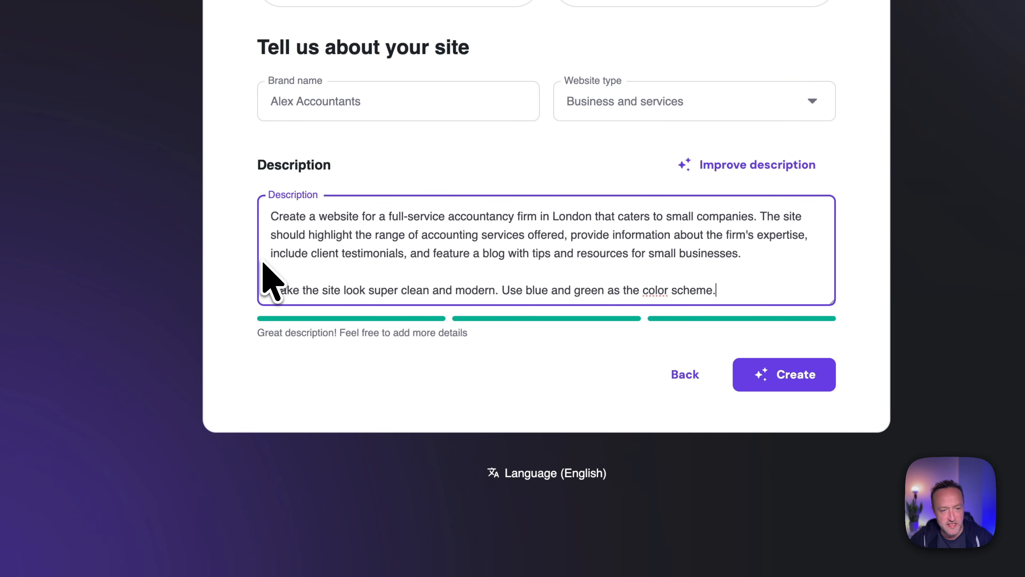
pyautogui.click(776, 368)
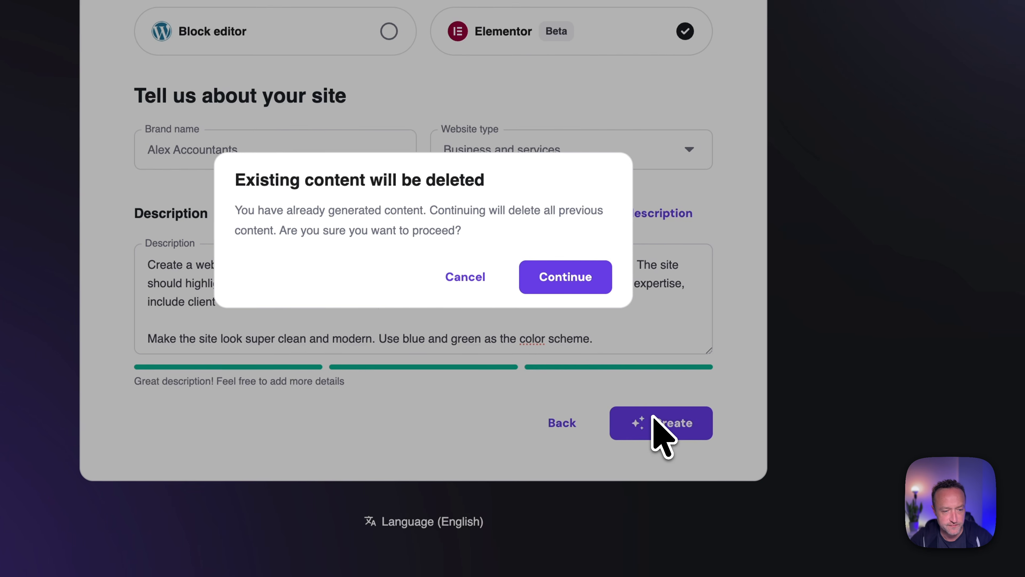
pyautogui.click(573, 270)
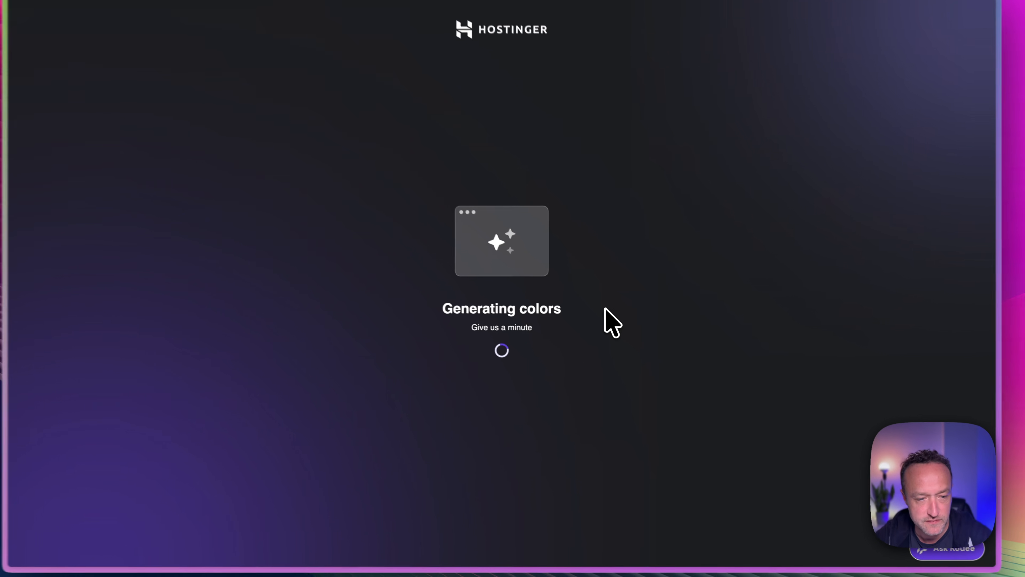
# - Review the Home, Services and About pages of the regenerated site
pyautogui.scroll(-5, 657, 186)
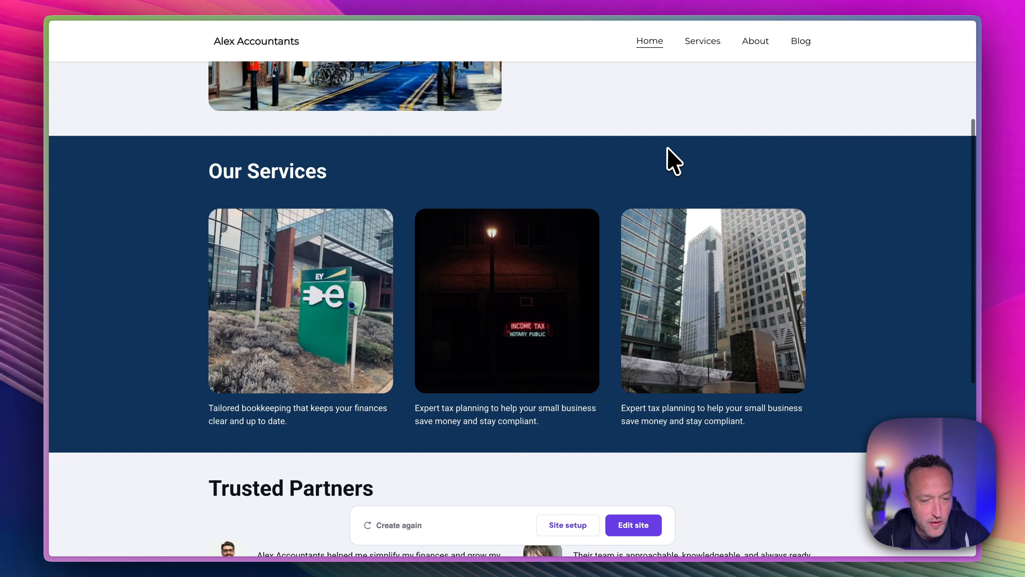
pyautogui.scroll(5, 668, 161)
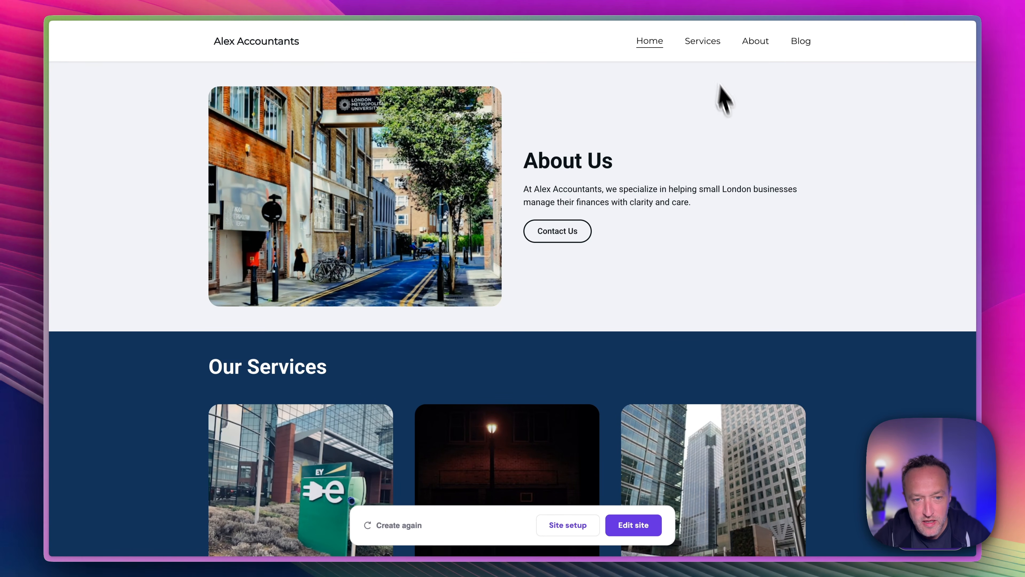
pyautogui.click(704, 47)
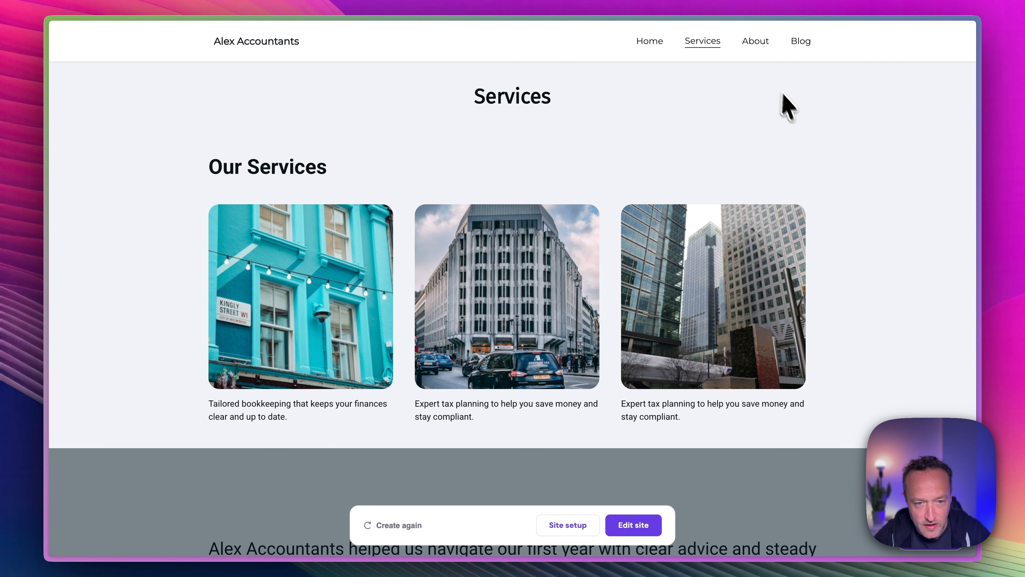
pyautogui.click(764, 59)
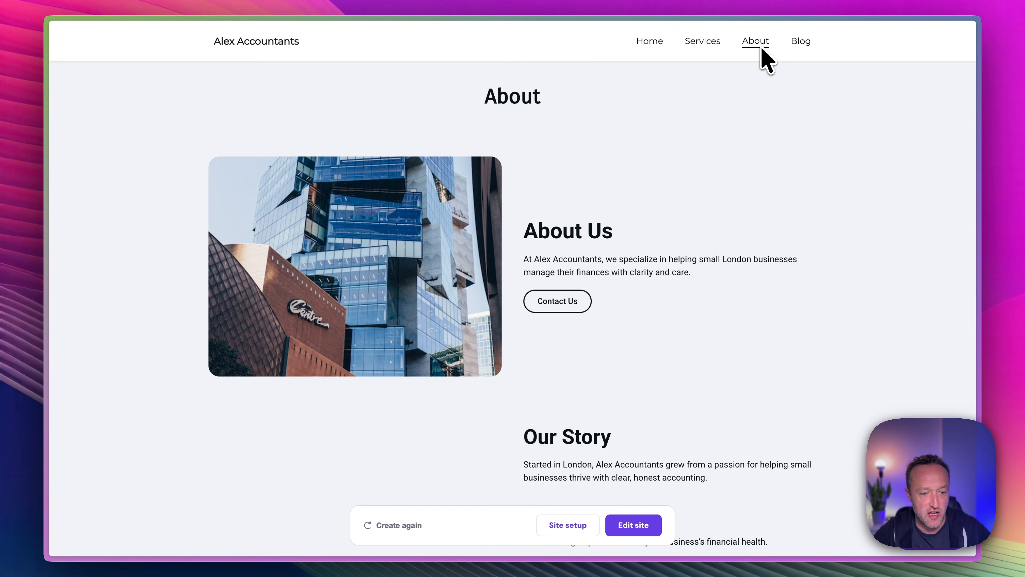
pyautogui.scroll(-10, 541, 137)
pyautogui.scroll(10, 533, 146)
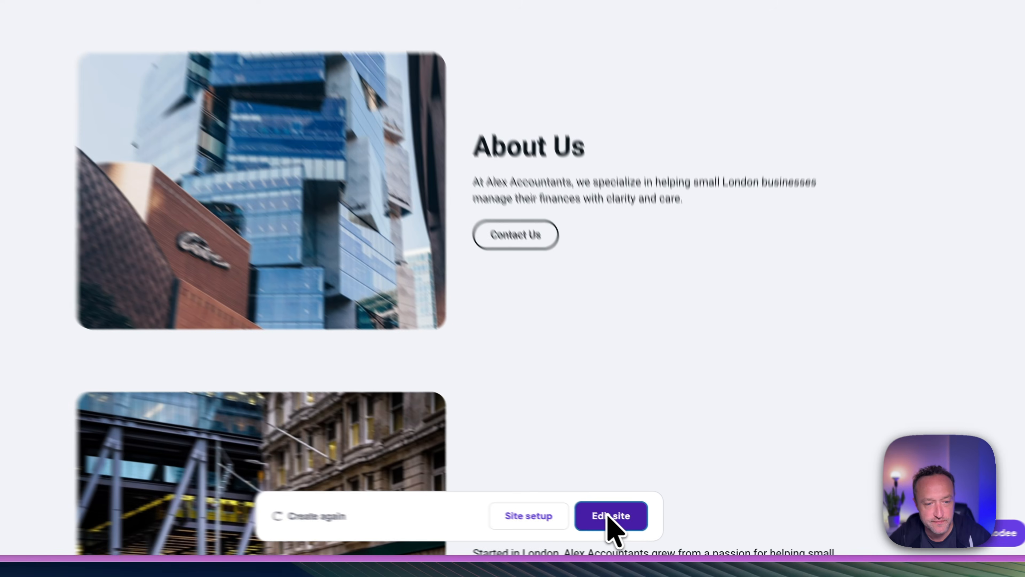
# - Open the generated site in the Elementor editor, dismiss the AI notification and look over the Home page
pyautogui.click(586, 505)
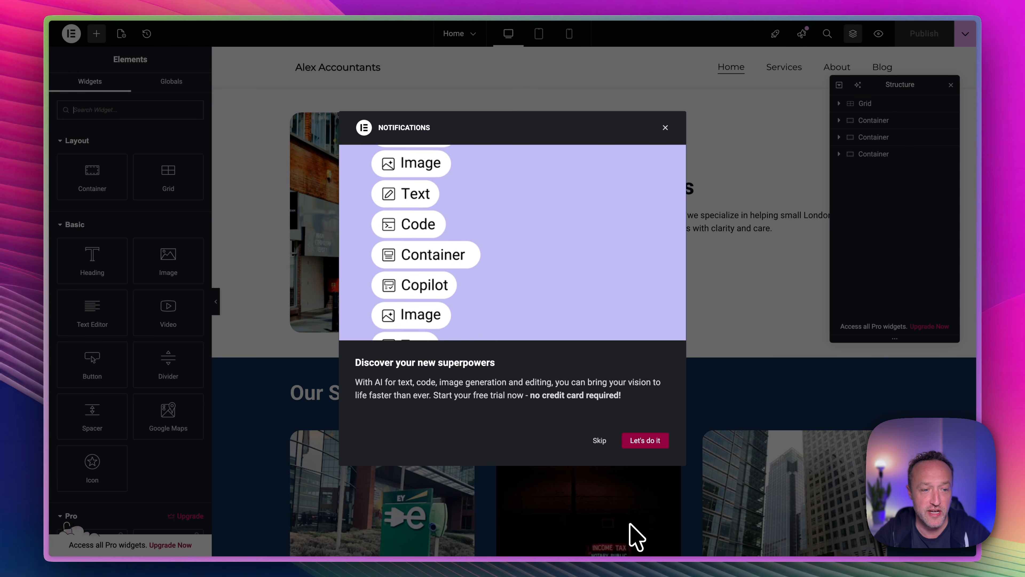
pyautogui.click(665, 127)
pyautogui.scroll(-5, 588, 229)
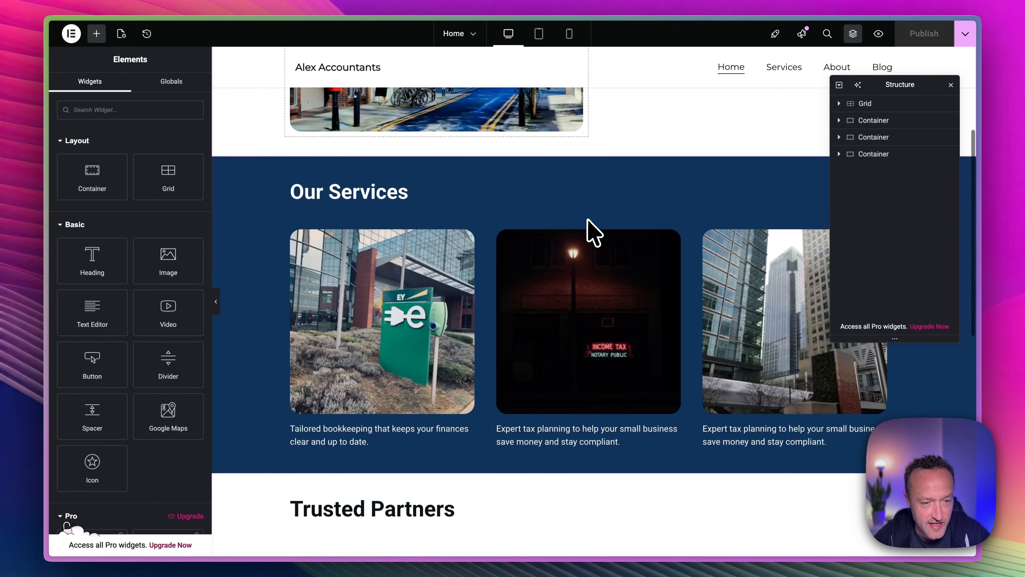
pyautogui.scroll(5, 590, 229)
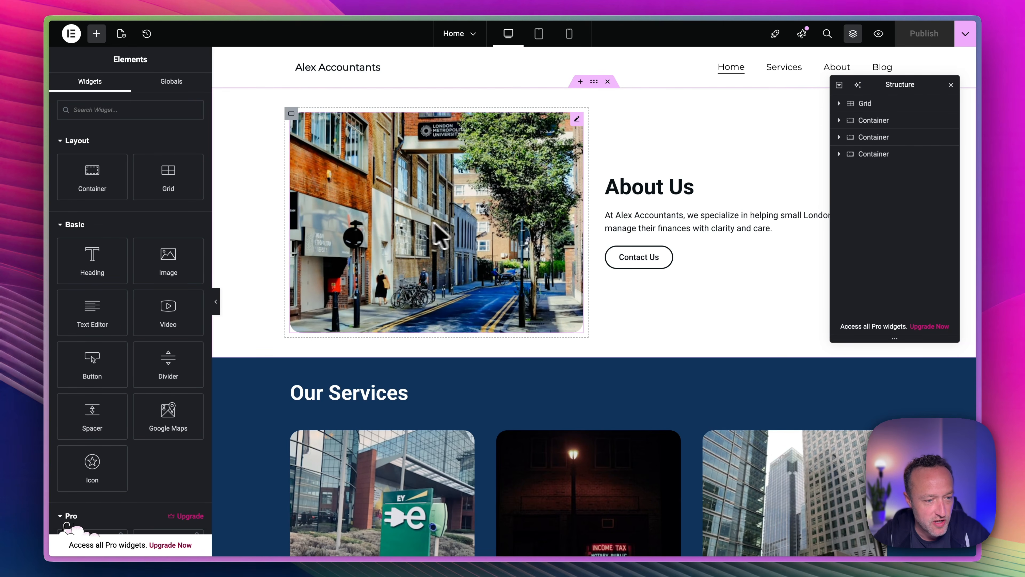
# - Replace the first image in the Our Services section with the uploaded file Accountant 1.jpg
pyautogui.scroll(-5, 471, 230)
pyautogui.scroll(-1, 617, 244)
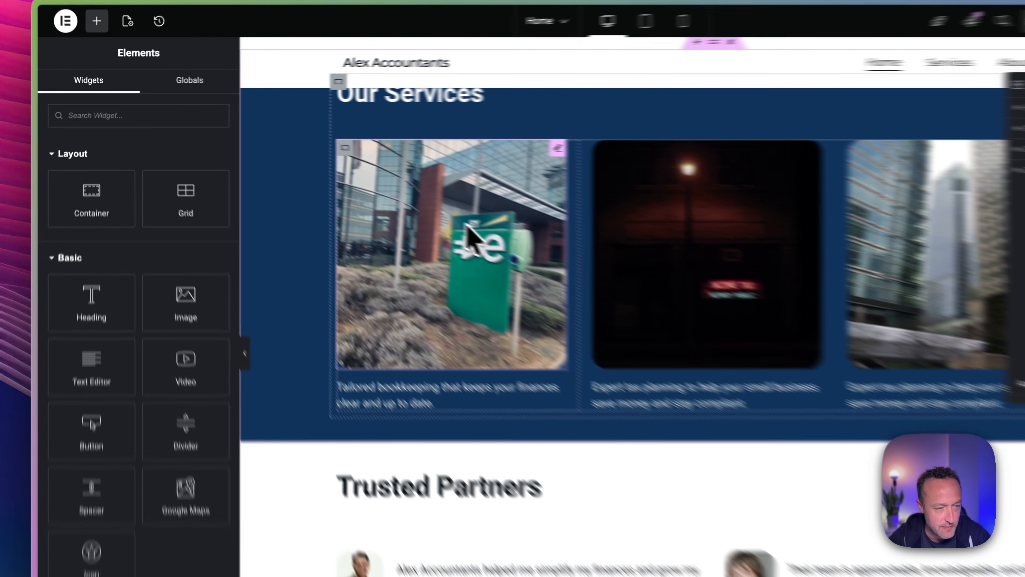
pyautogui.click(398, 206)
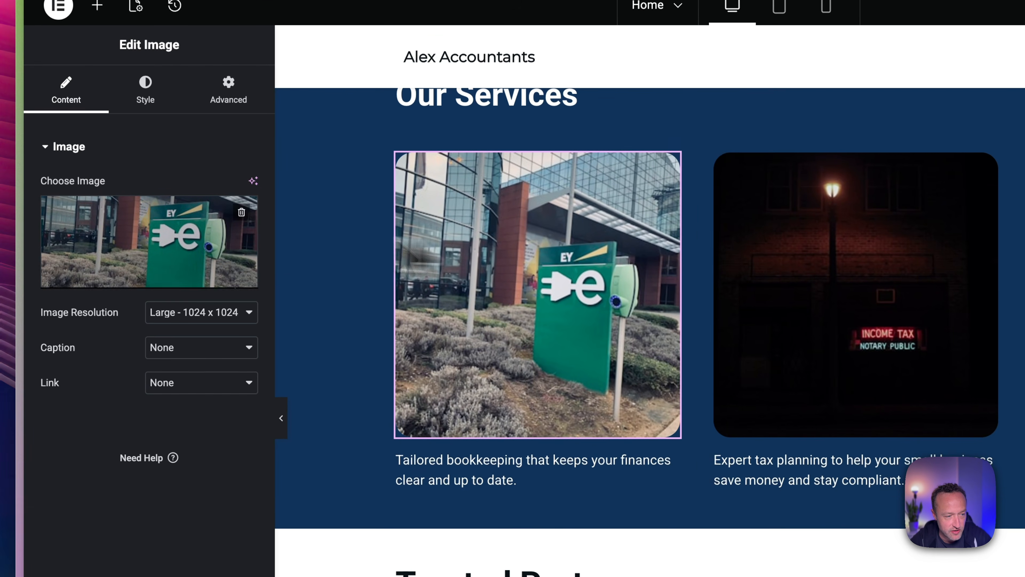
pyautogui.click(157, 282)
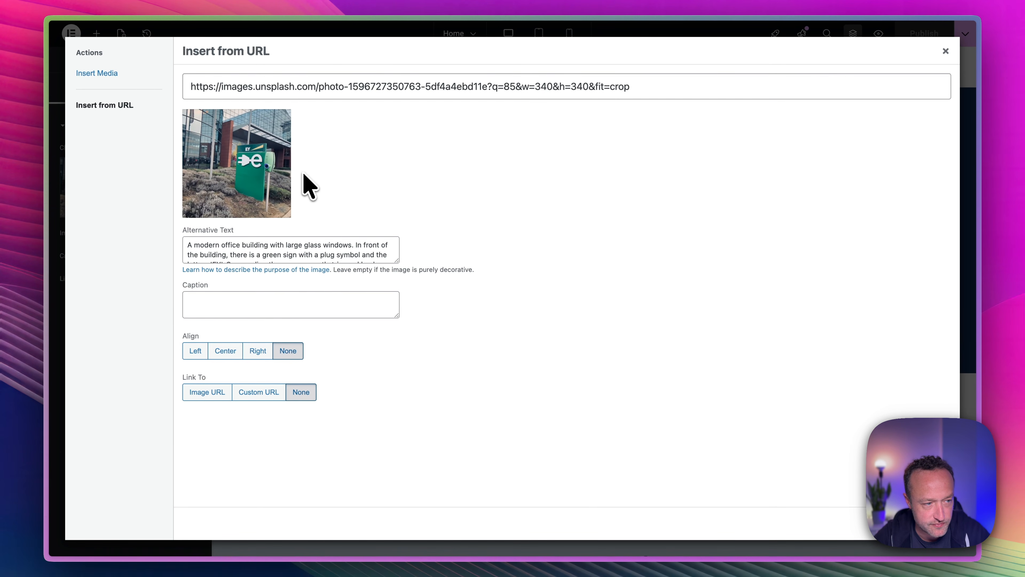
pyautogui.click(102, 74)
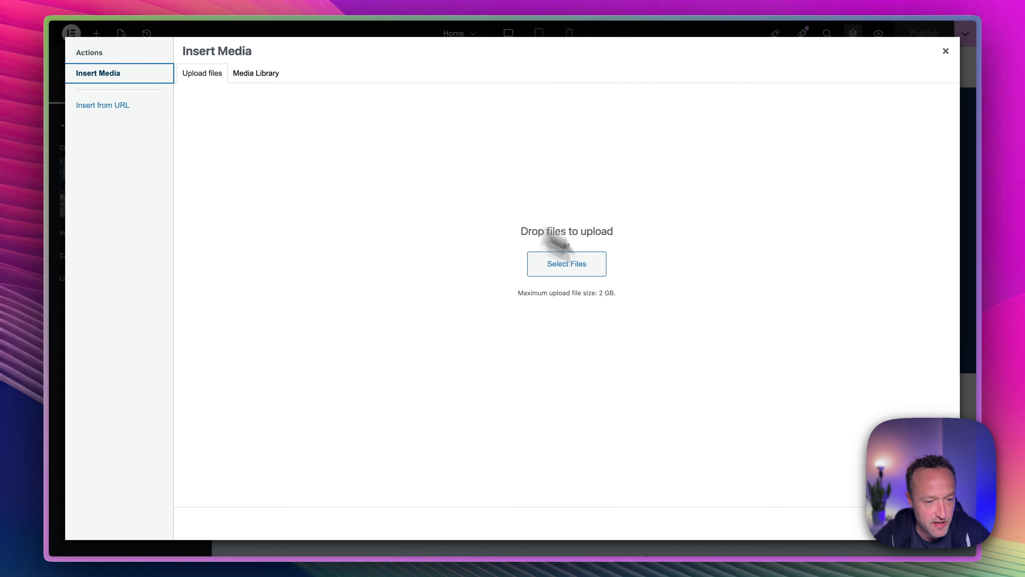
pyautogui.click(564, 273)
pyautogui.doubleClick(335, 228)
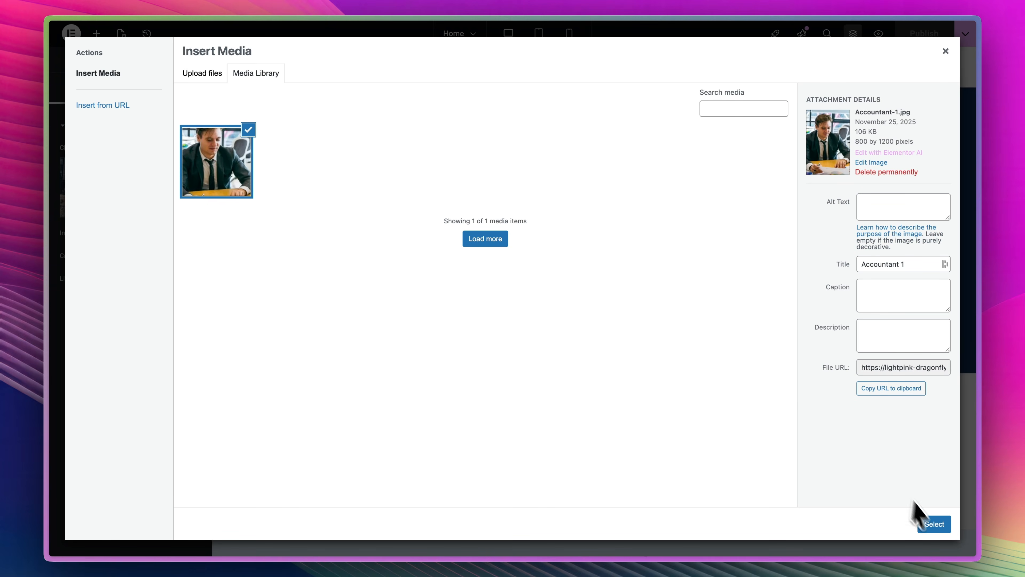
pyautogui.click(935, 524)
# - Replace the second Our Services image, the dark income tax sign, with the uploaded file Accountant 2.jpg
pyautogui.scroll(2, 606, 359)
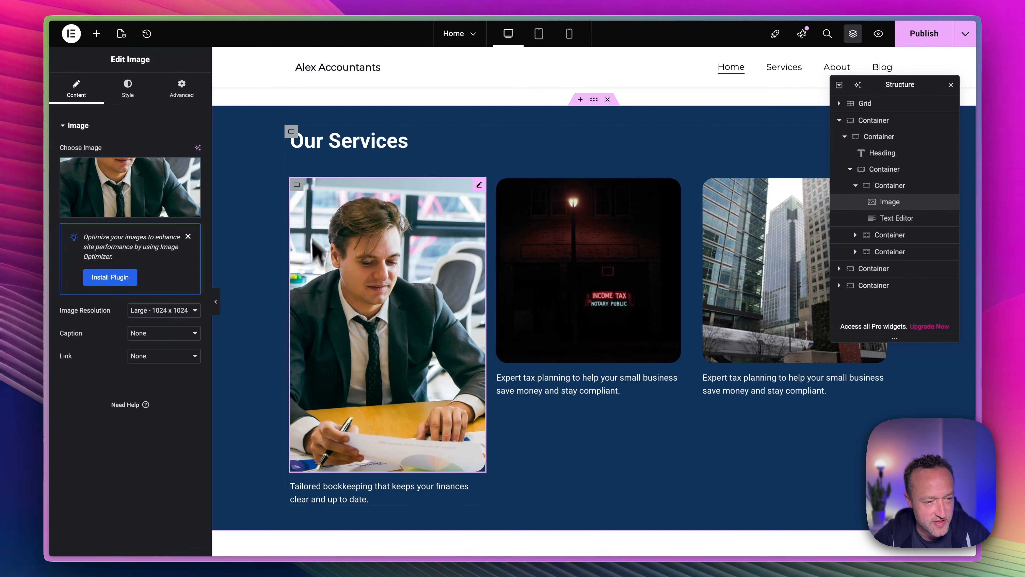
pyautogui.click(618, 253)
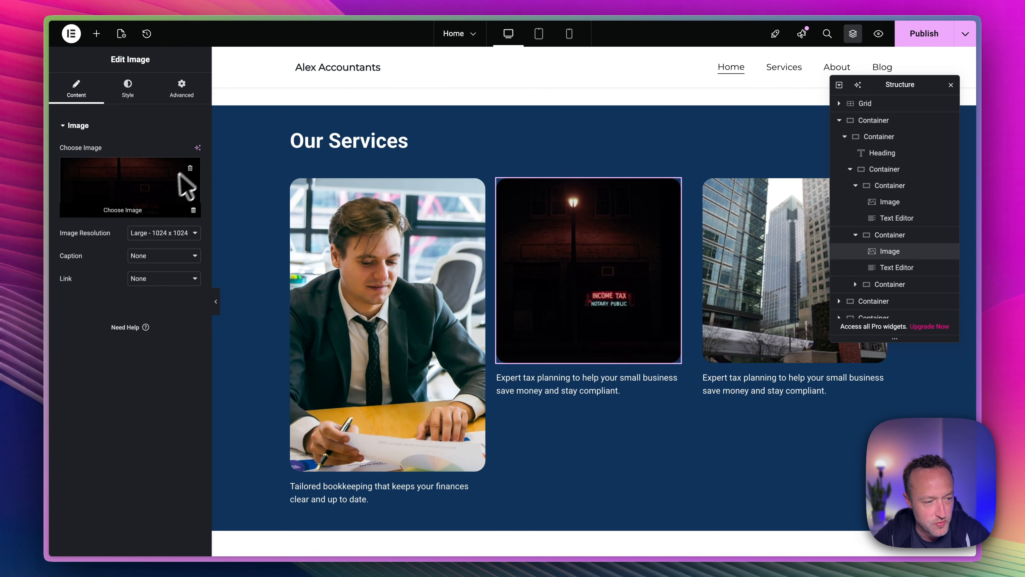
pyautogui.click(157, 220)
pyautogui.click(107, 75)
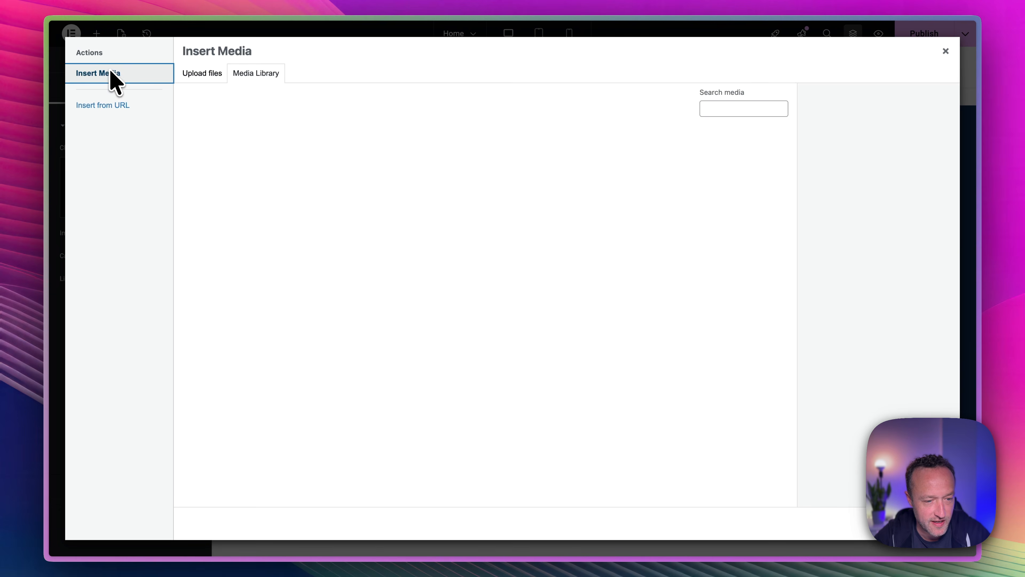
pyautogui.click(204, 76)
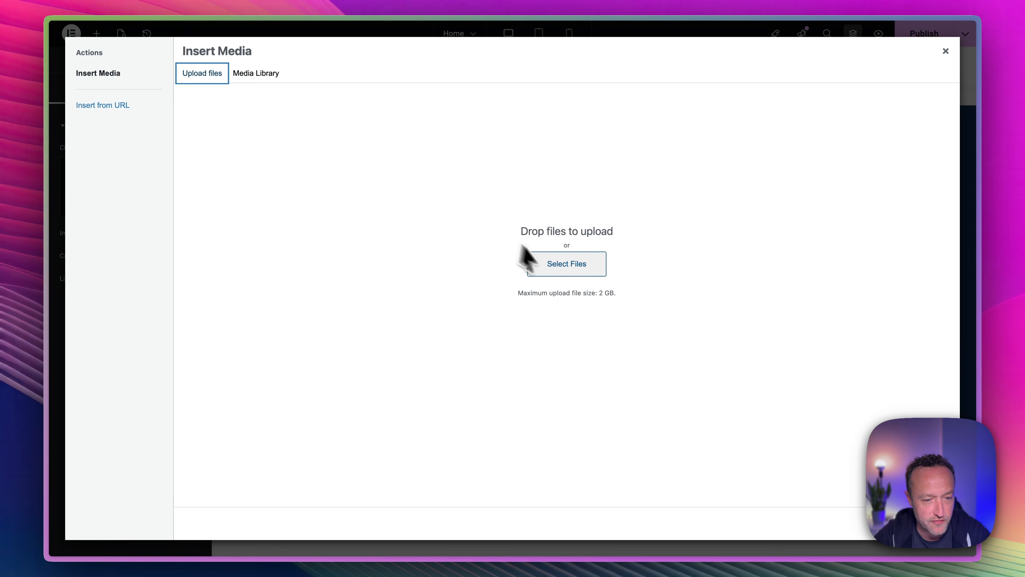
pyautogui.click(561, 266)
pyautogui.doubleClick(329, 215)
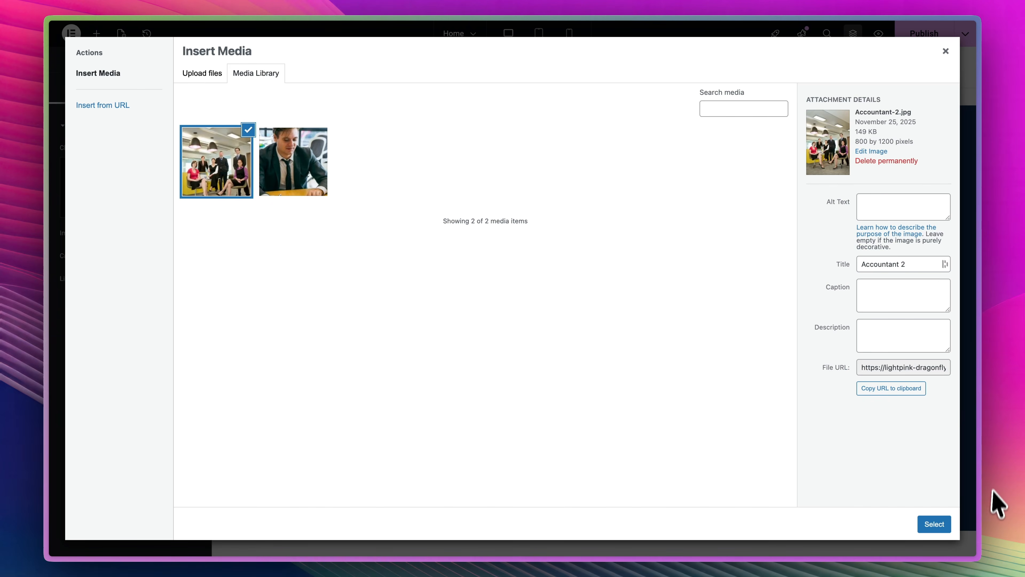
pyautogui.click(943, 523)
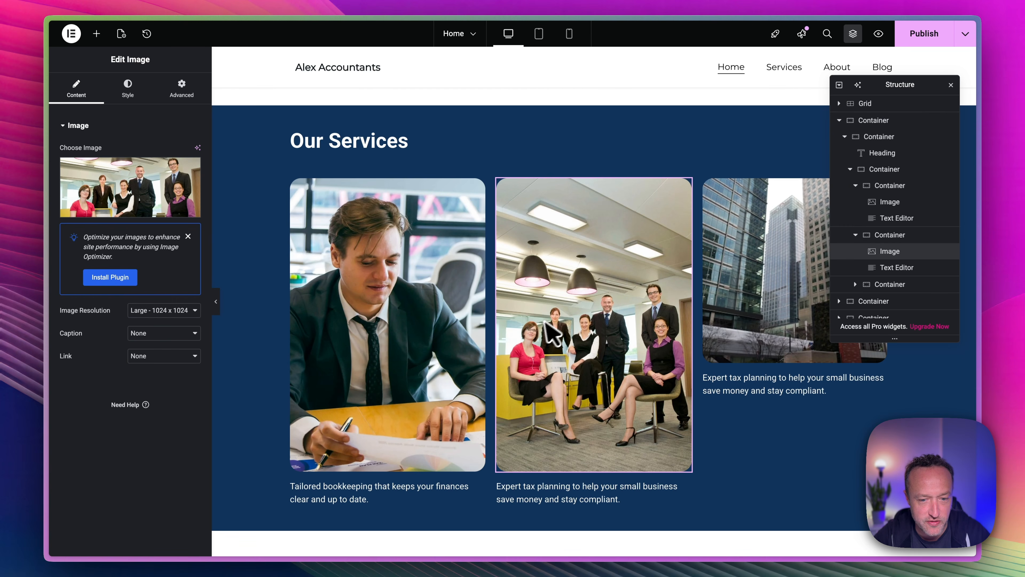
# - Delete the third service container from Our Services and set the services grid to 2 columns
pyautogui.click(888, 283)
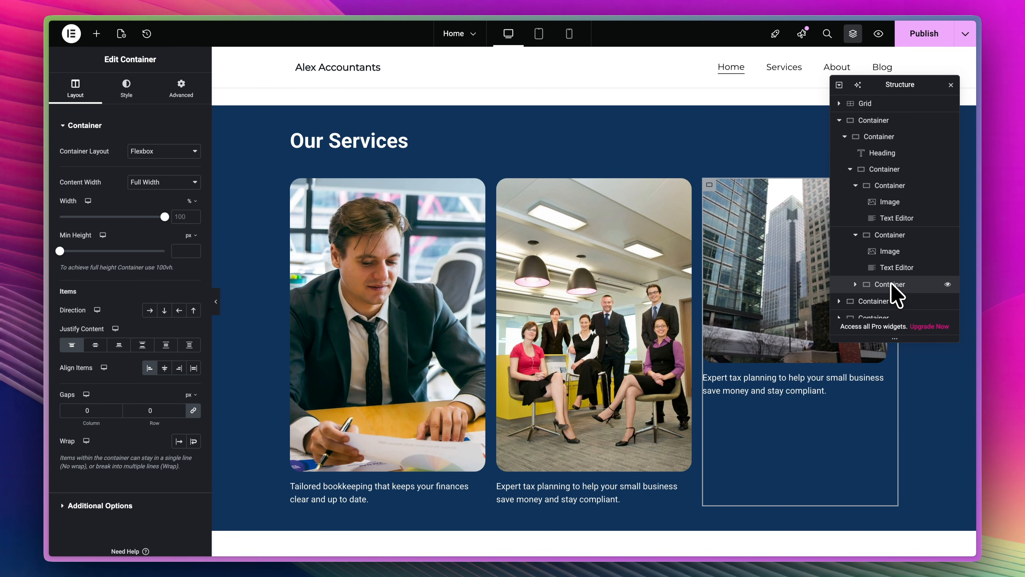
pyautogui.rightClick(891, 285)
pyautogui.click(904, 543)
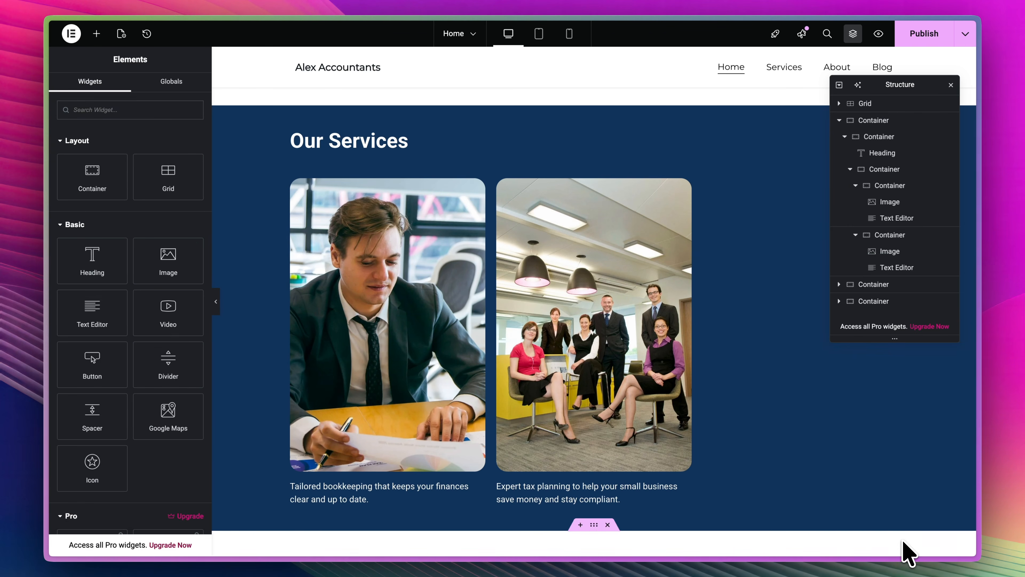
pyautogui.click(890, 234)
pyautogui.click(895, 172)
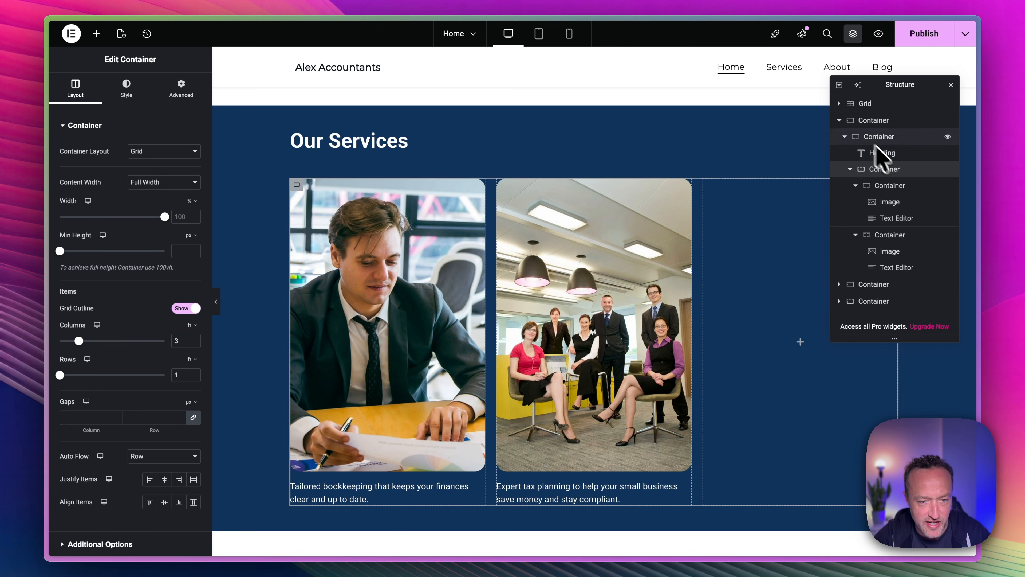
pyautogui.moveTo(82, 341); pyautogui.dragTo(69, 341)
pyautogui.scroll(-1, 471, 190)
pyautogui.scroll(-1, 464, 178)
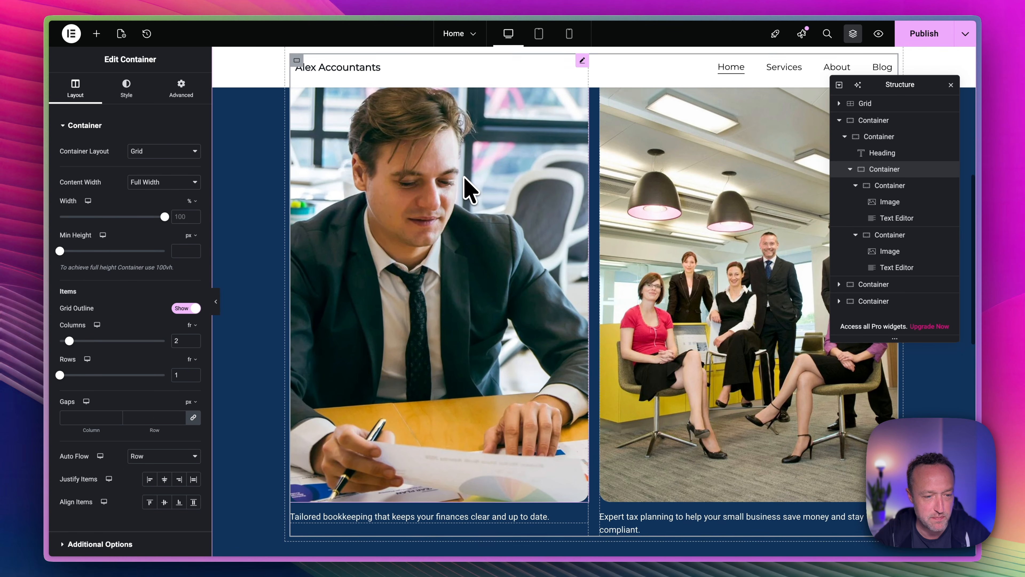
# - Change the "About Us" heading on the Home page to "About Our Firms"
pyautogui.scroll(1, 464, 178)
pyautogui.scroll(8, 469, 190)
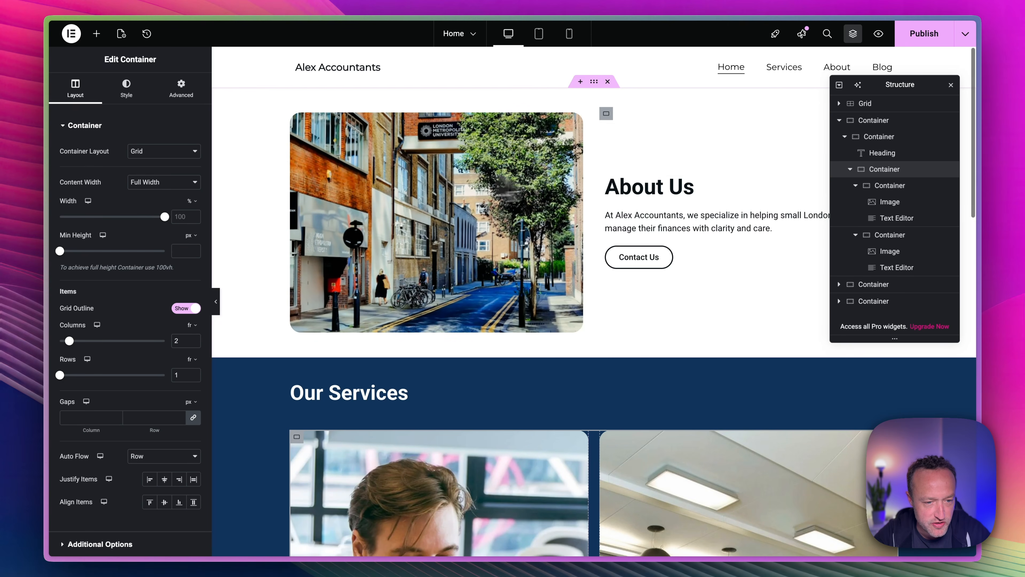
pyautogui.click(650, 190)
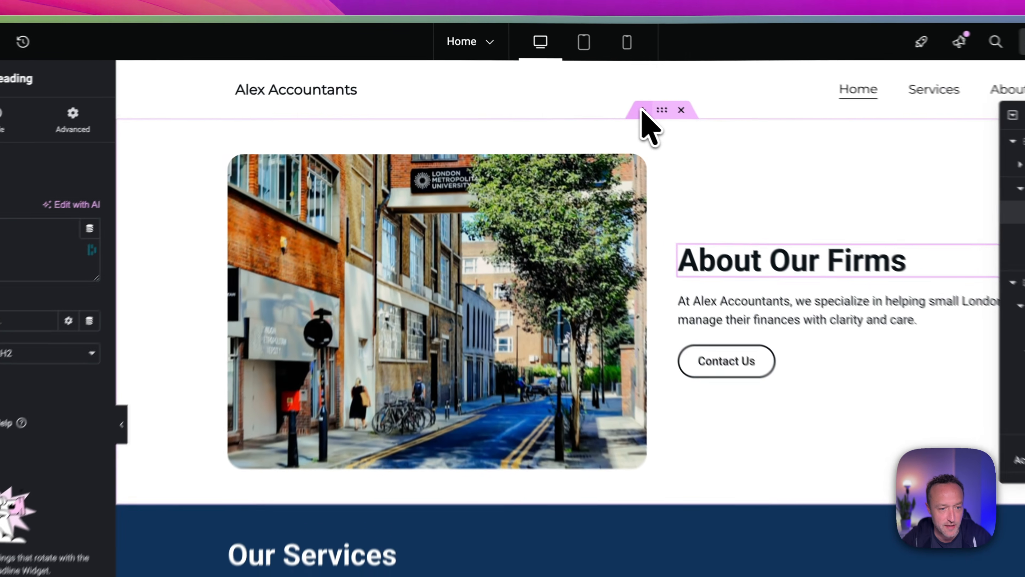
# - Add a single-column Flexbox container with downward direction above the About section
pyautogui.click(580, 82)
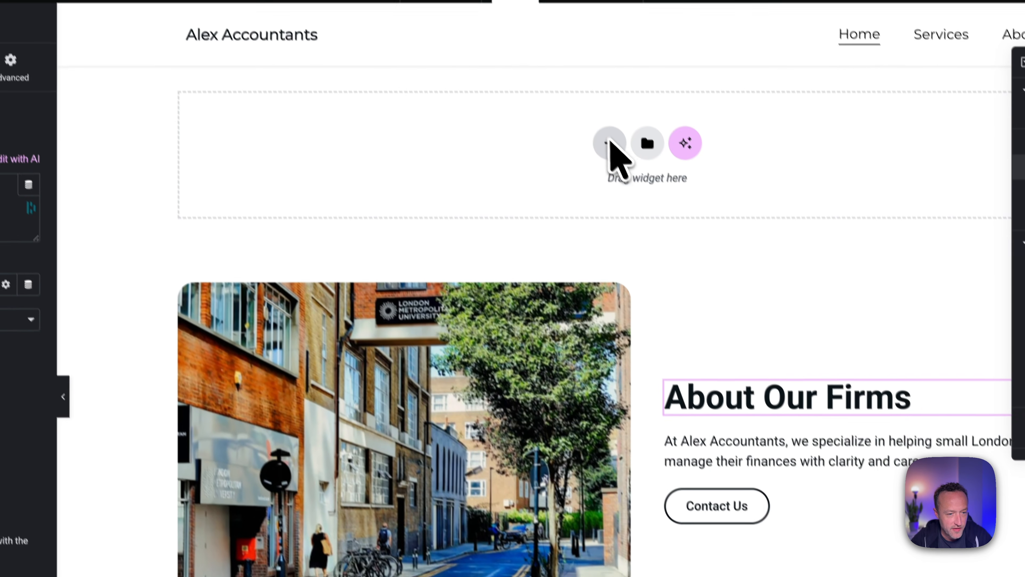
pyautogui.click(643, 204)
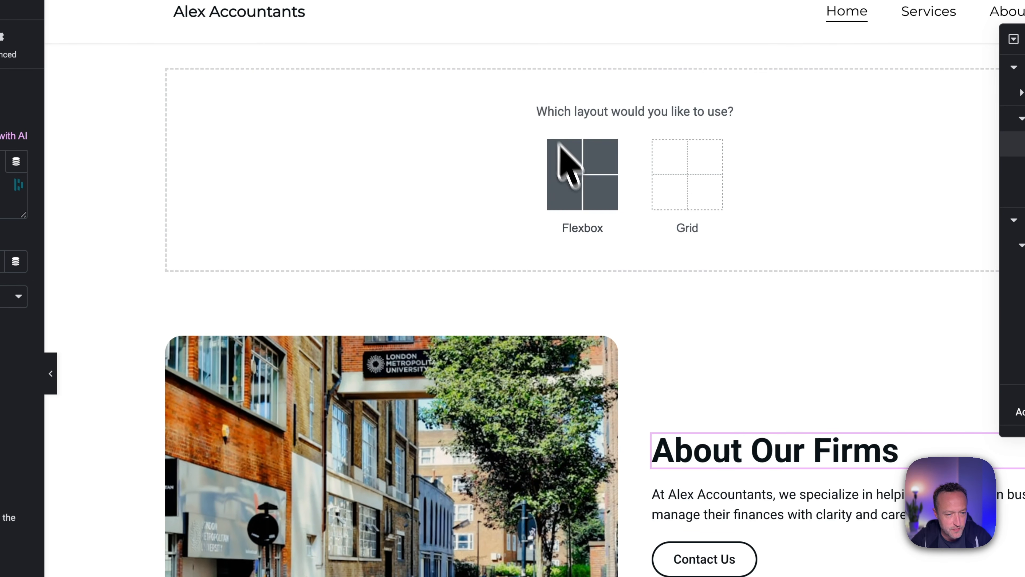
pyautogui.click(570, 180)
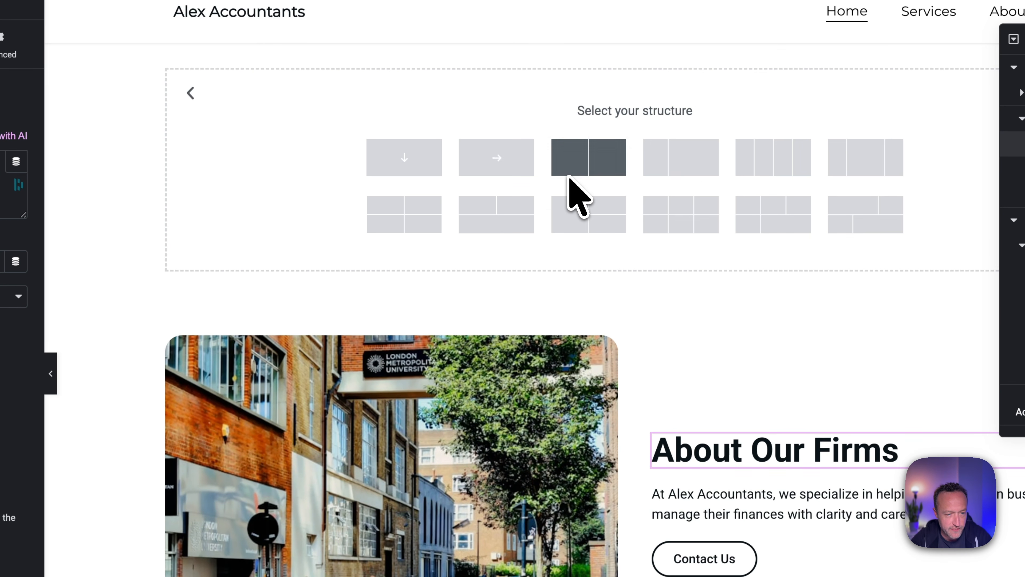
pyautogui.click(412, 164)
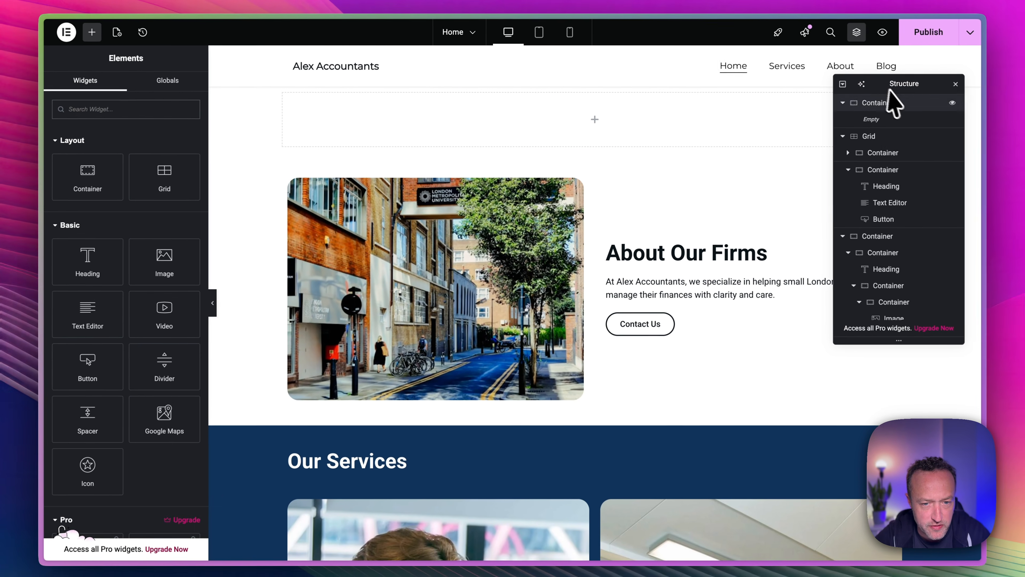
# - Give the new empty container a Classic background using the uploaded image Hero 1.jpg
pyautogui.click(893, 103)
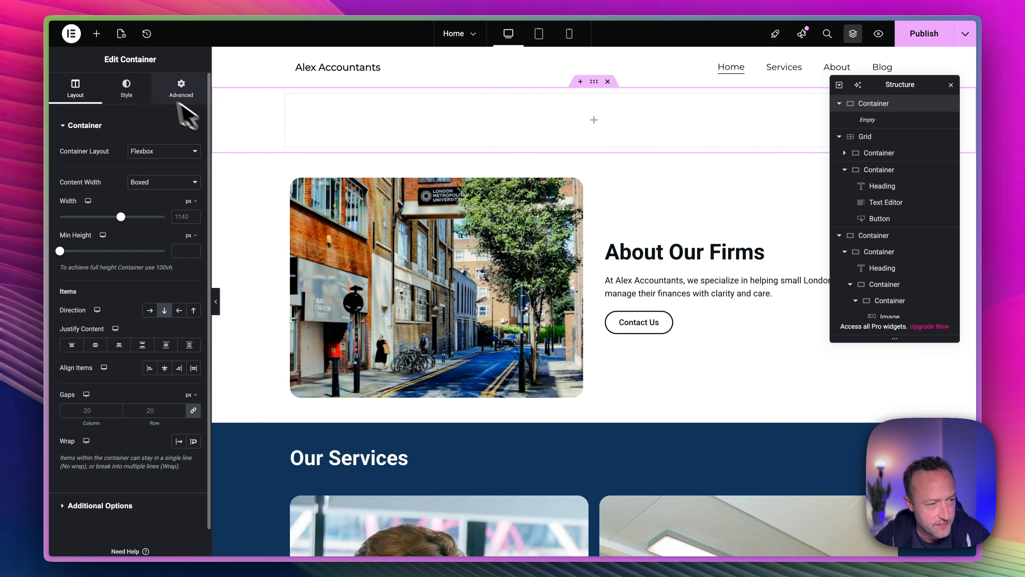
pyautogui.click(135, 95)
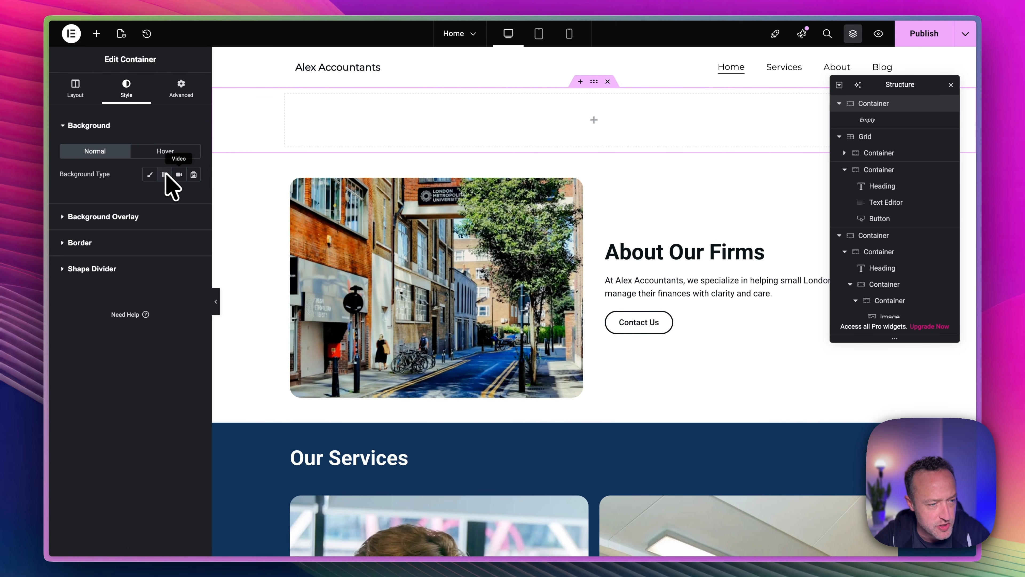
pyautogui.click(149, 174)
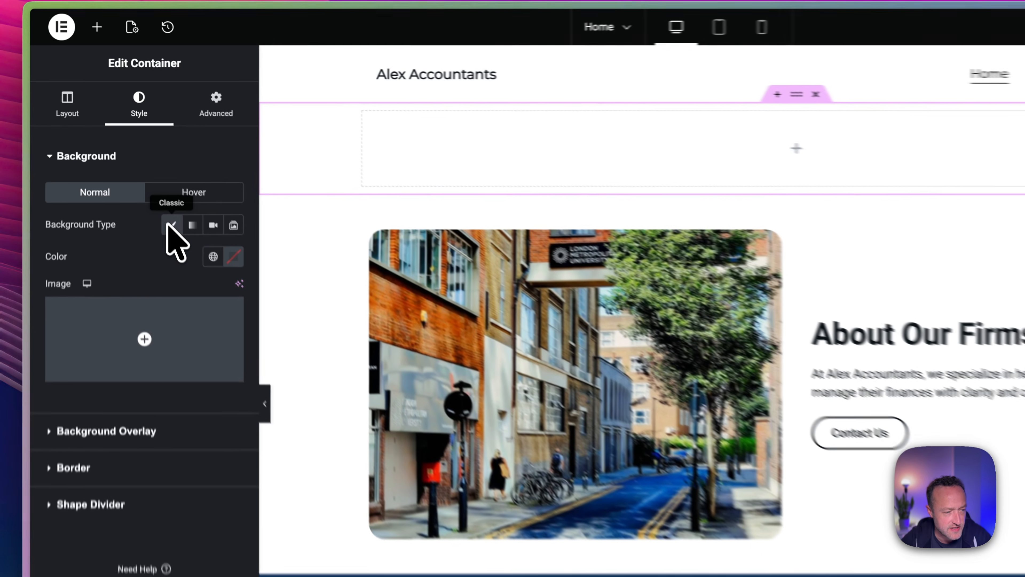
pyautogui.click(126, 243)
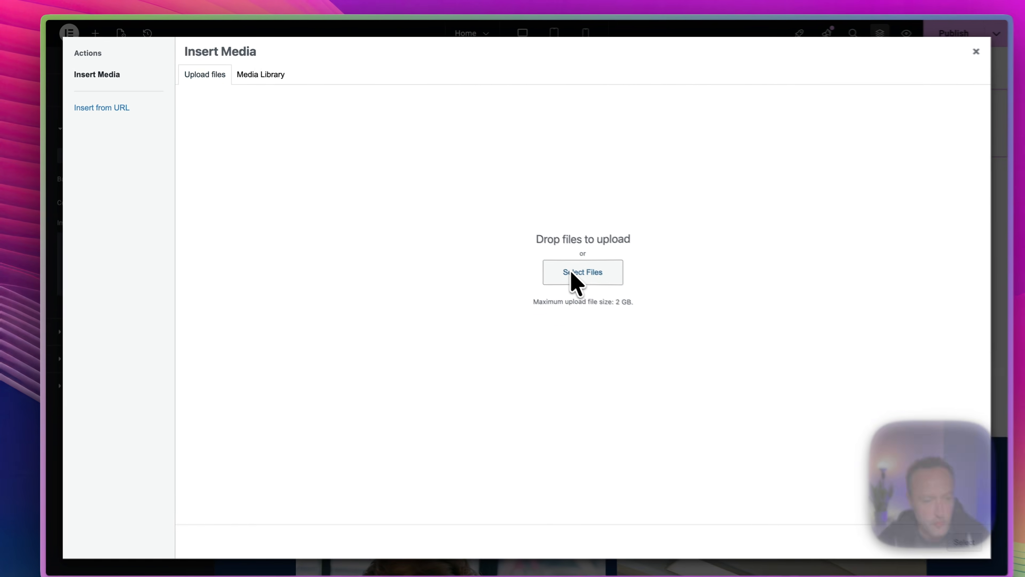
pyautogui.click(572, 274)
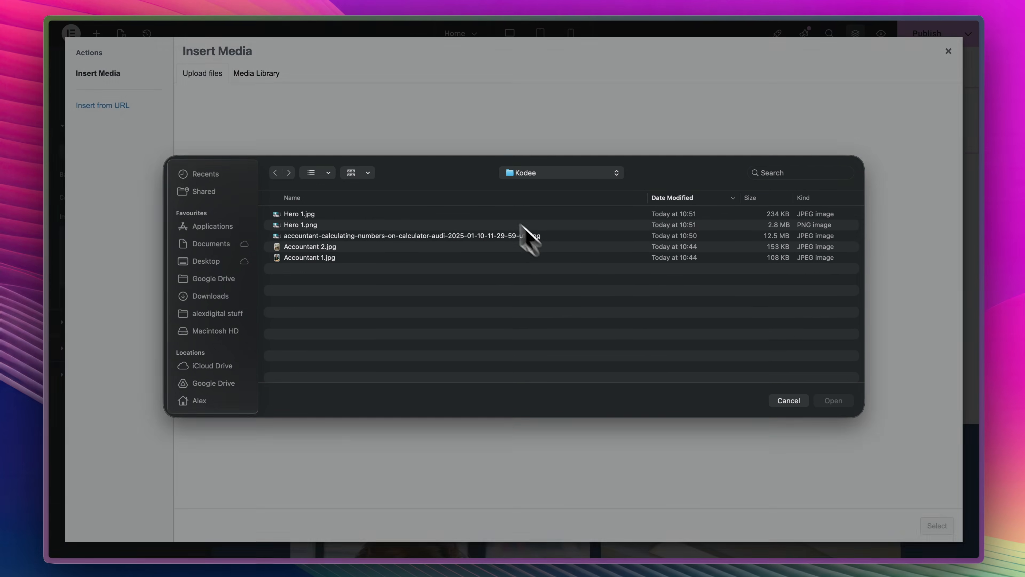
pyautogui.doubleClick(313, 220)
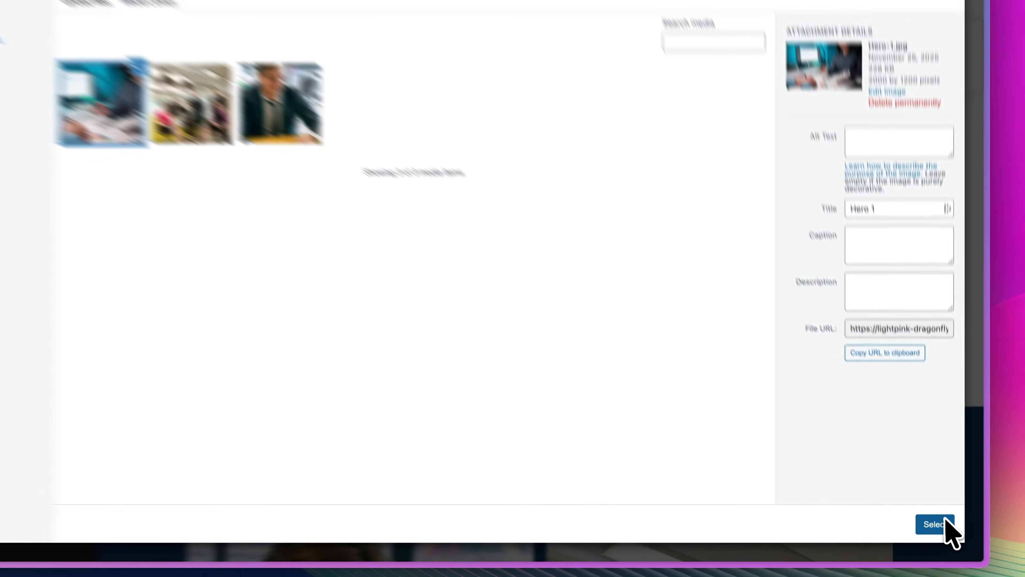
pyautogui.click(934, 524)
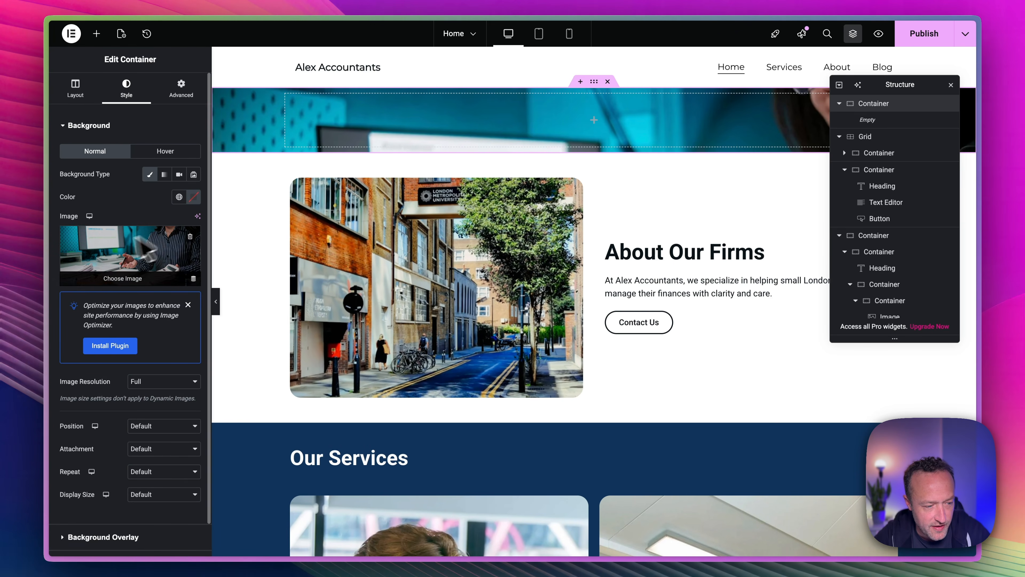
# - Set the minimum height of the container with the hero background image to 640 px
pyautogui.scroll(-3, 142, 206)
pyautogui.scroll(3, 142, 179)
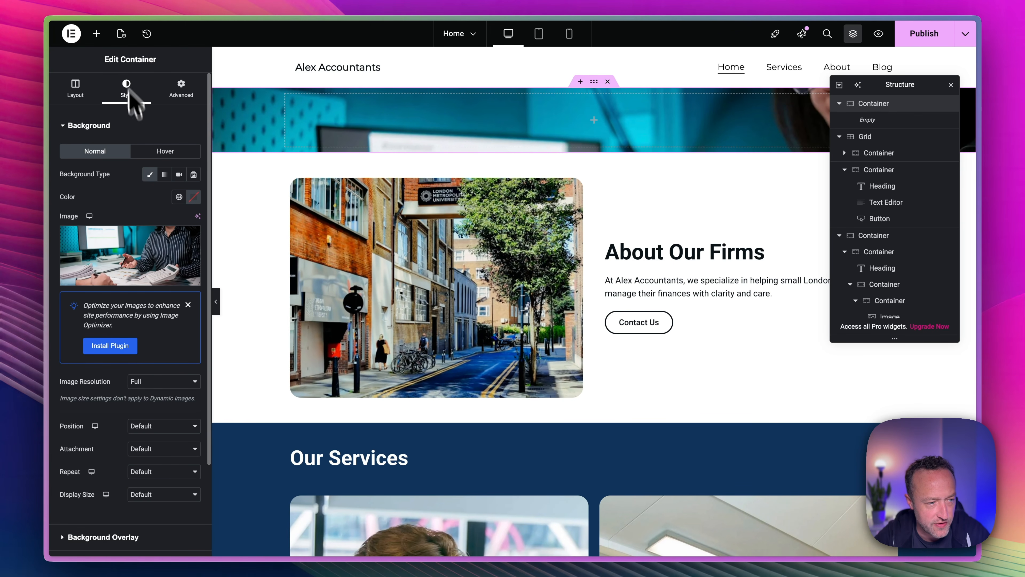
pyautogui.click(77, 89)
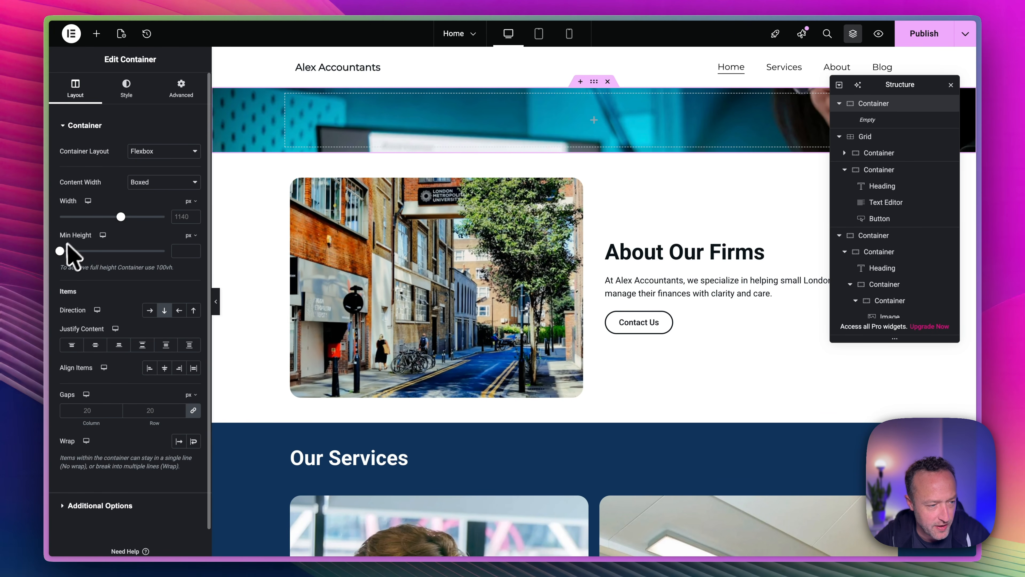
pyautogui.moveTo(61, 250); pyautogui.dragTo(106, 251)
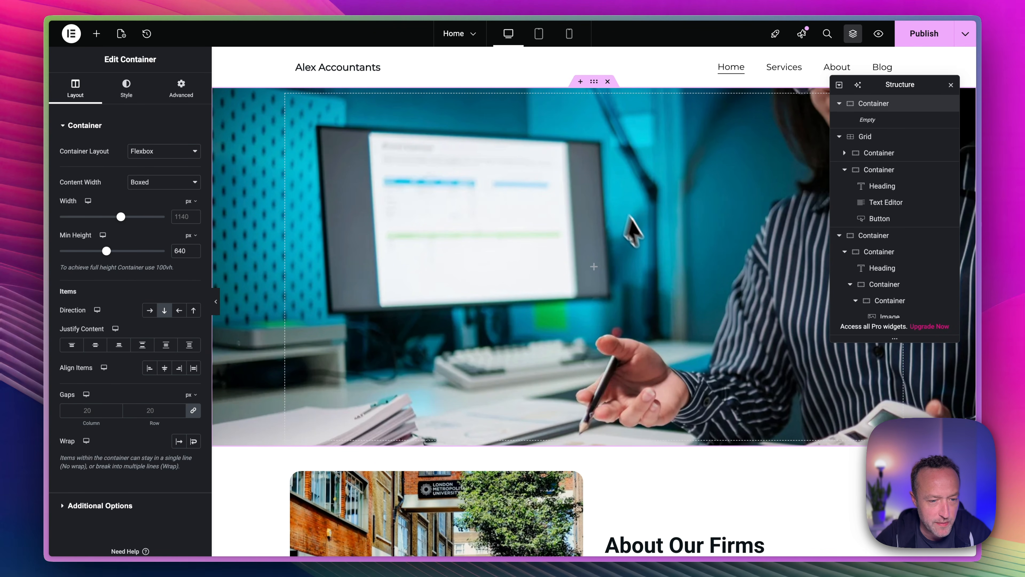
# - Nest a full-width Flexbox container inside the hero container that has the background image
pyautogui.click(594, 267)
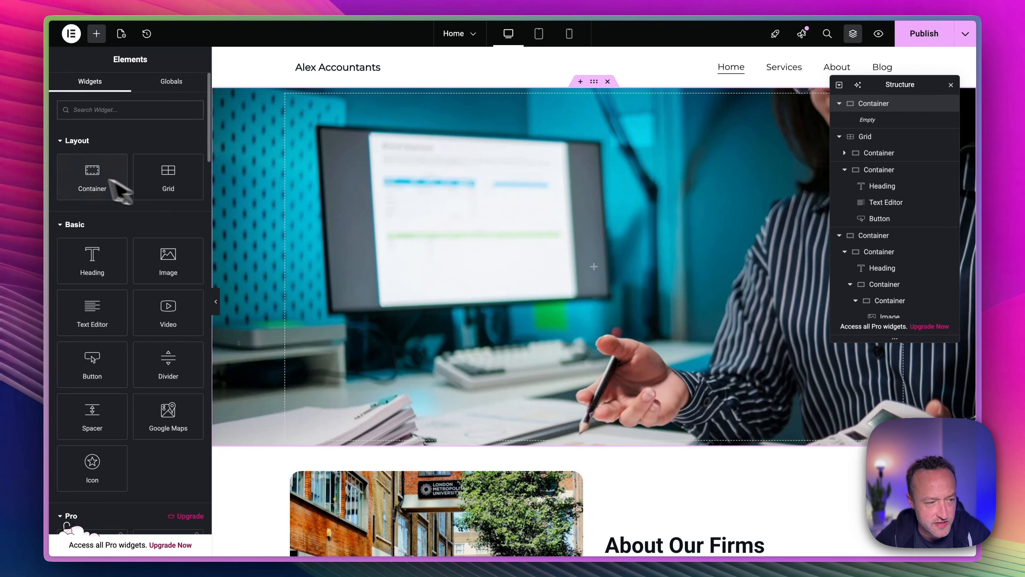
pyautogui.click(92, 171)
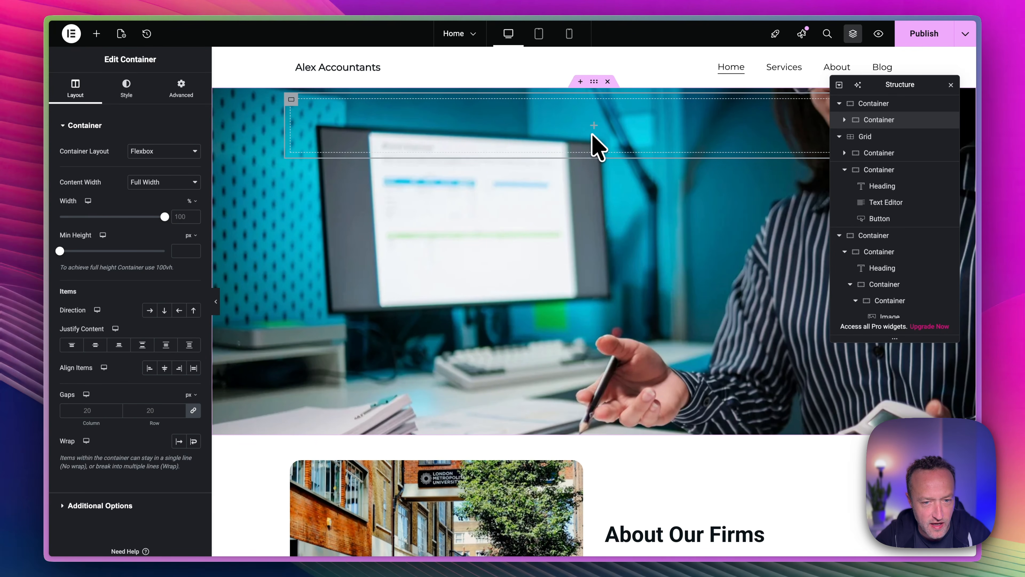
pyautogui.click(844, 119)
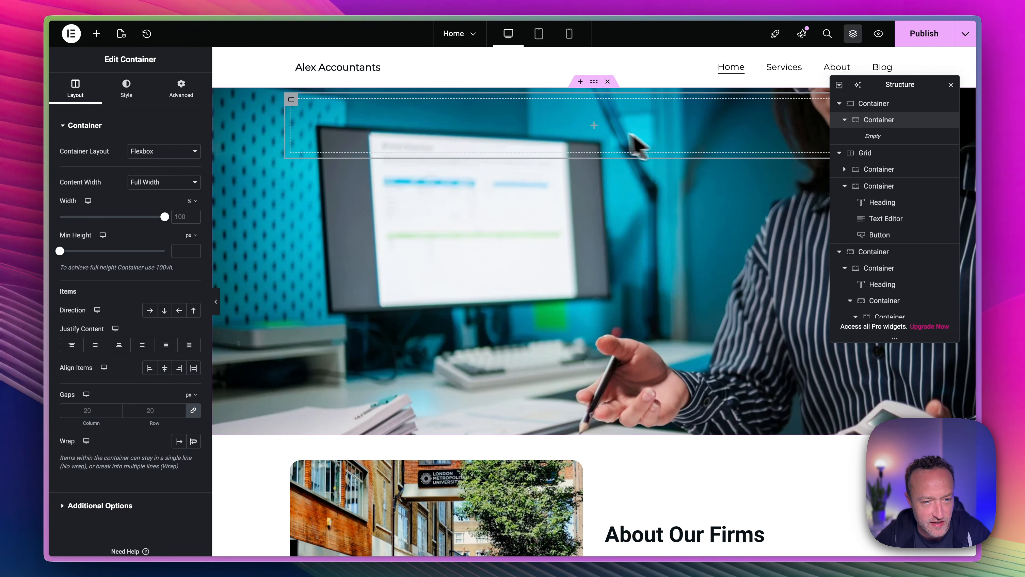
# - Add a heading to the nested hero container reading "The Best Accountants in London"
pyautogui.click(594, 125)
pyautogui.moveTo(99, 260); pyautogui.dragTo(635, 134)
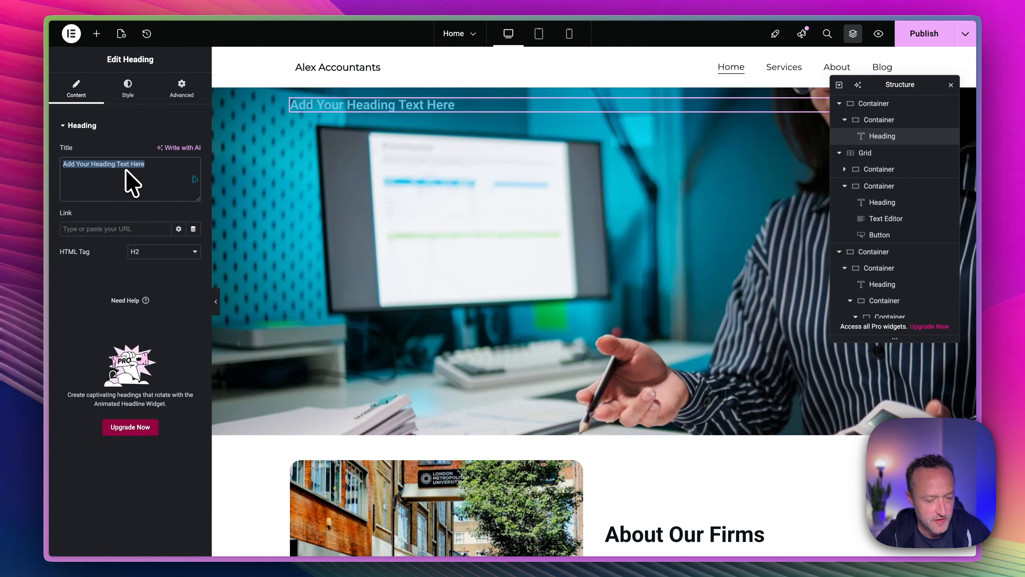
pyautogui.write('The Best Accountants in London')
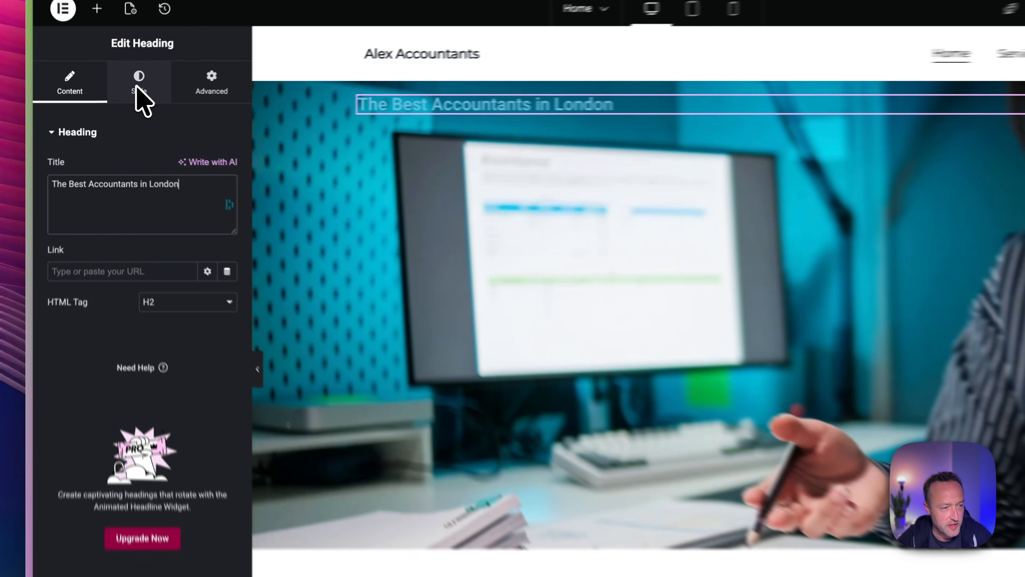
# - Centre the hero heading and set its text colour to white (#FFFFFF)
pyautogui.click(127, 87)
pyautogui.click(164, 152)
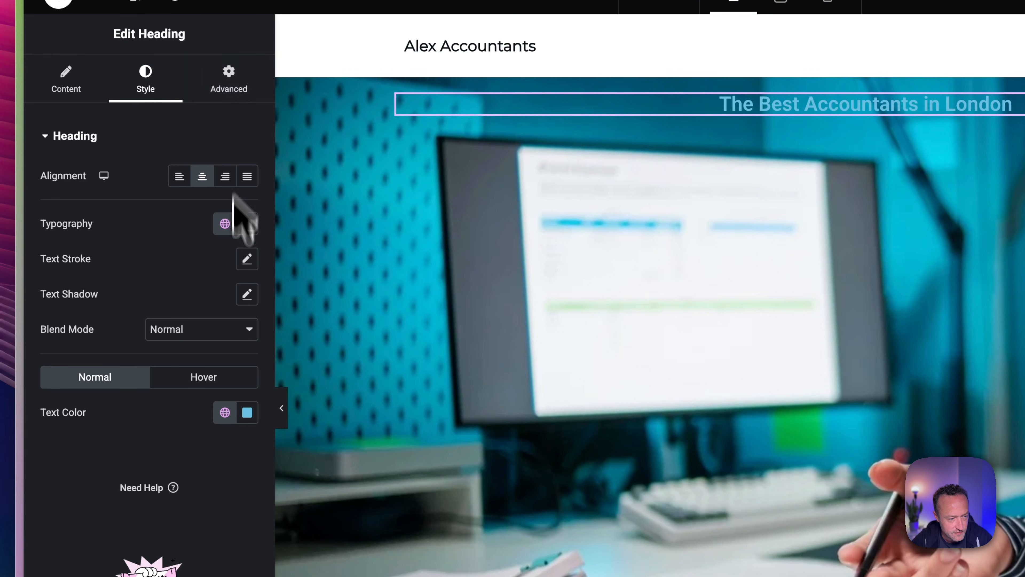
pyautogui.click(246, 412)
pyautogui.moveTo(201, 519)
pyautogui.mouseDown()
pyautogui.moveTo(164, 505)
pyautogui.moveTo(128, 470)
pyautogui.mouseUp()
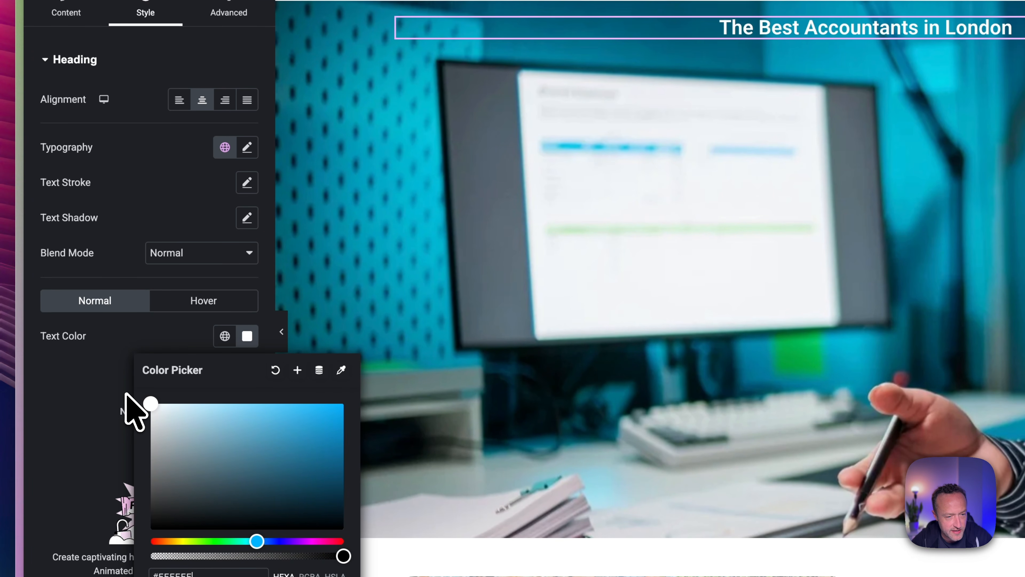
pyautogui.click(145, 268)
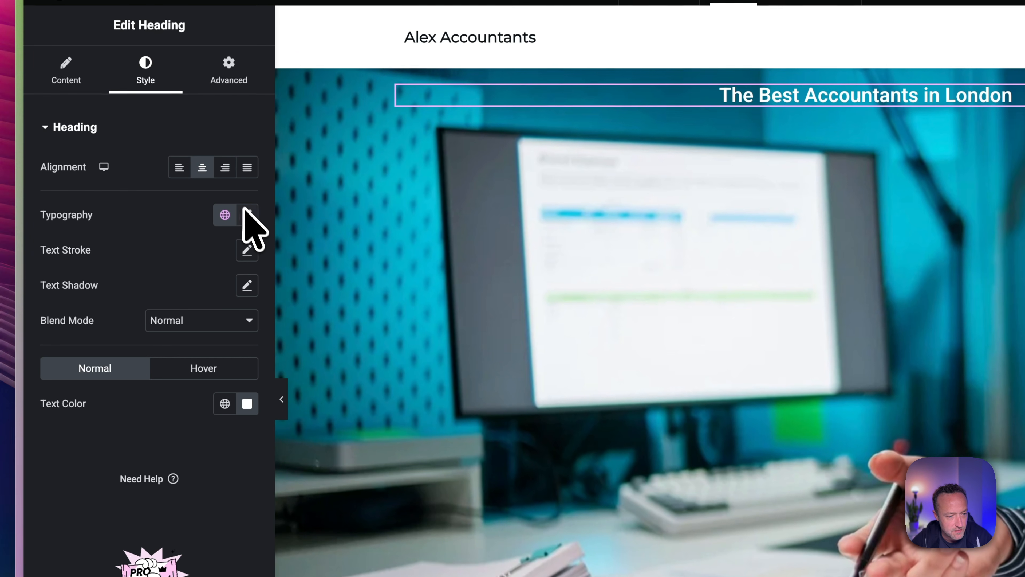
# - Increase the hero heading's font size so it spans most of the nested container's width on one line
pyautogui.click(247, 145)
pyautogui.moveTo(52, 348); pyautogui.dragTo(95, 350)
pyautogui.click(136, 175)
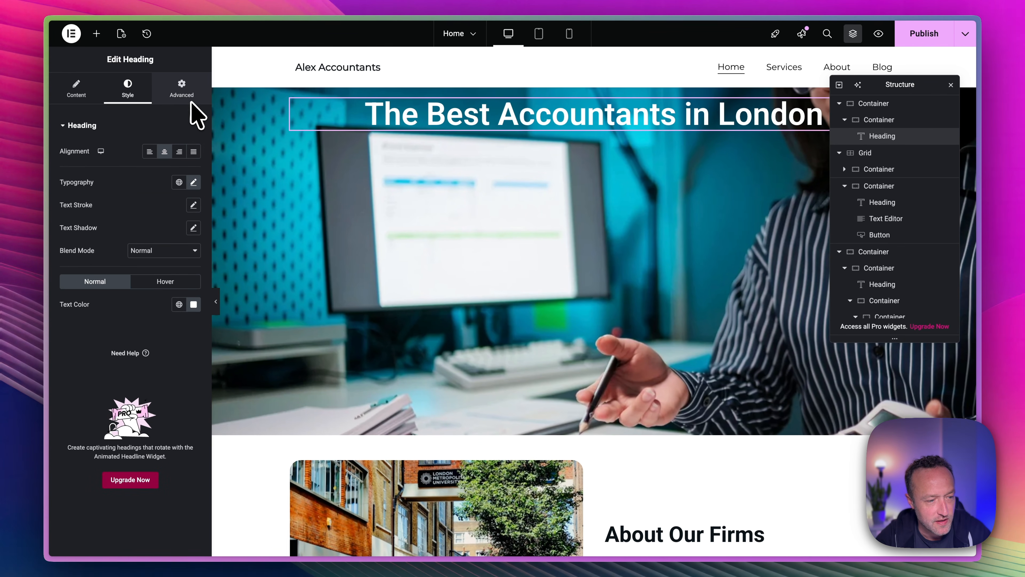
# - Centre the nested hero container's content on both axes and set its minimum height to 52 px
pyautogui.click(879, 119)
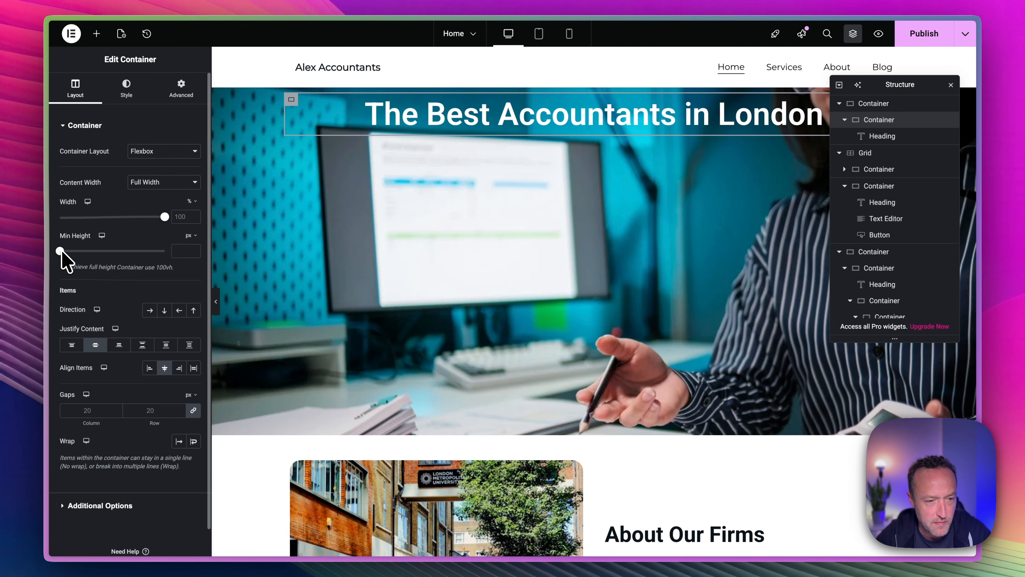
pyautogui.moveTo(61, 251)
pyautogui.mouseDown()
pyautogui.moveTo(107, 253)
pyautogui.moveTo(63, 251)
pyautogui.mouseUp()
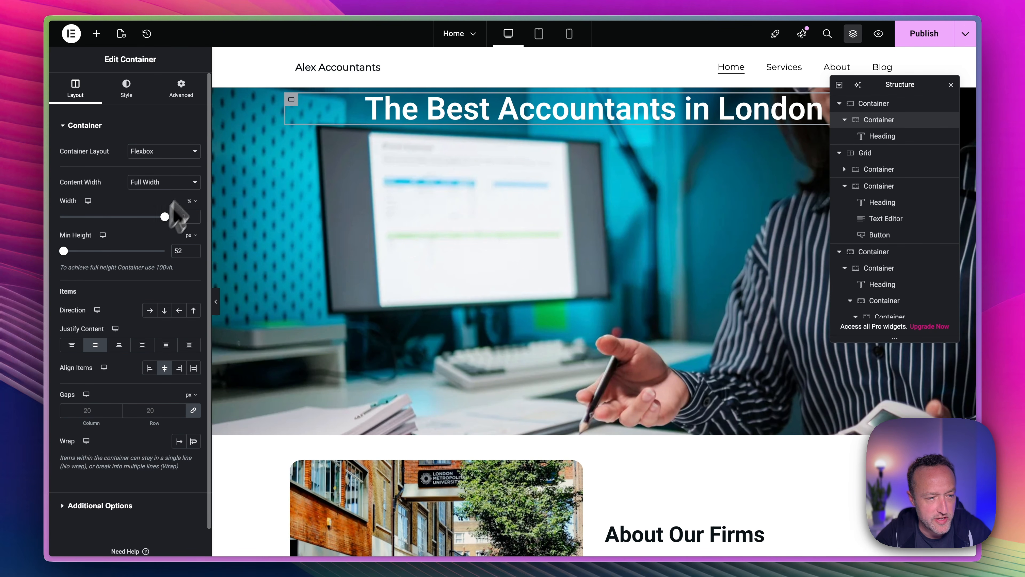
# - Unlink the nested hero container's margin values and set its top margin to 250 px
pyautogui.click(184, 86)
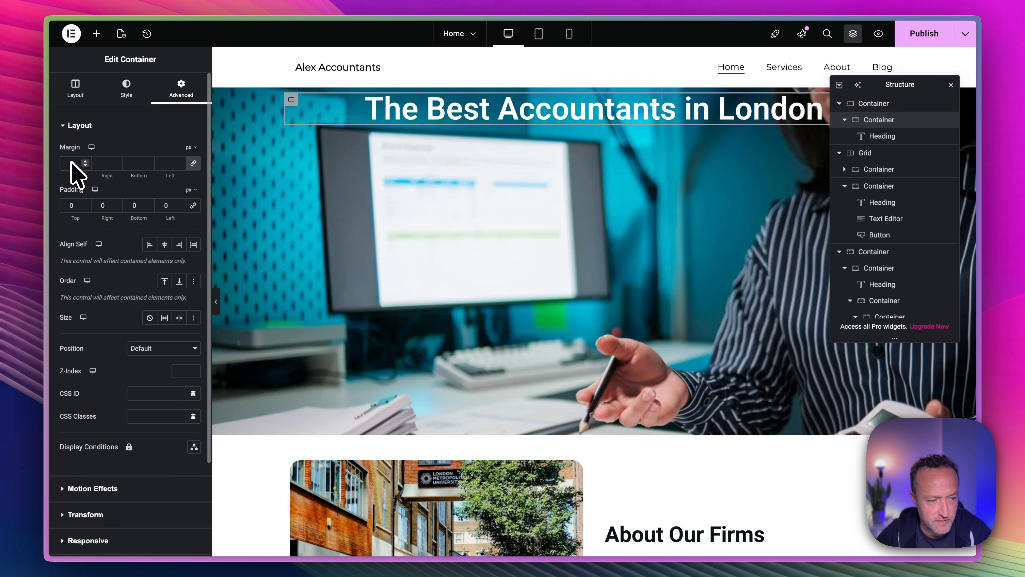
pyautogui.click(193, 164)
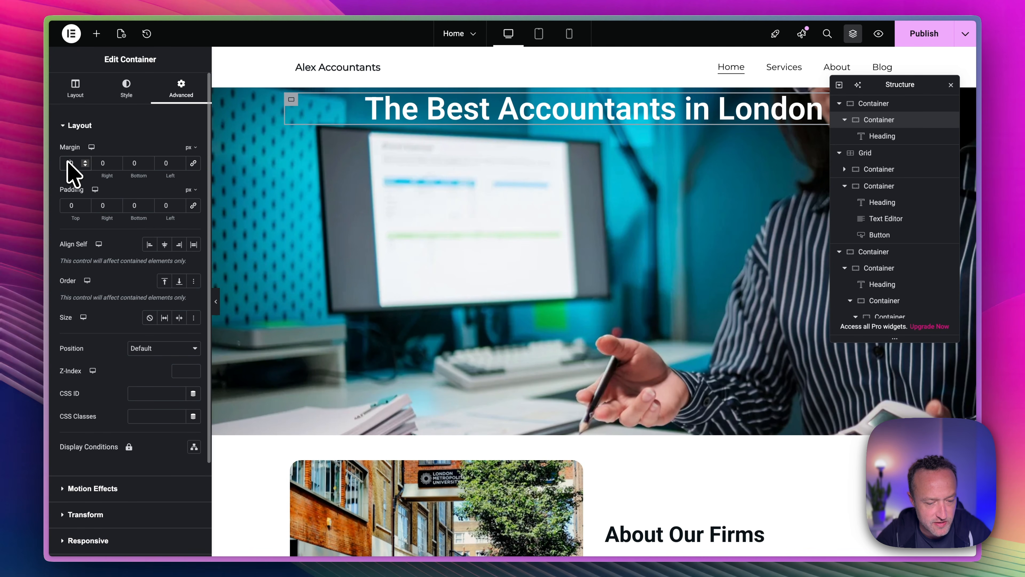
pyautogui.write('100')
pyautogui.press('BackSpace')
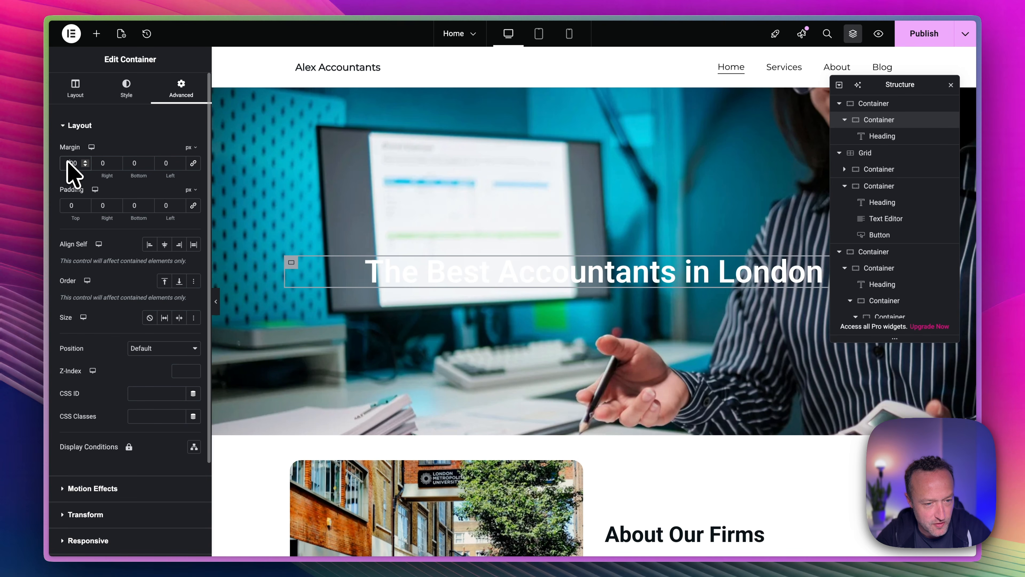
pyautogui.press('BackSpace')
pyautogui.write('2')
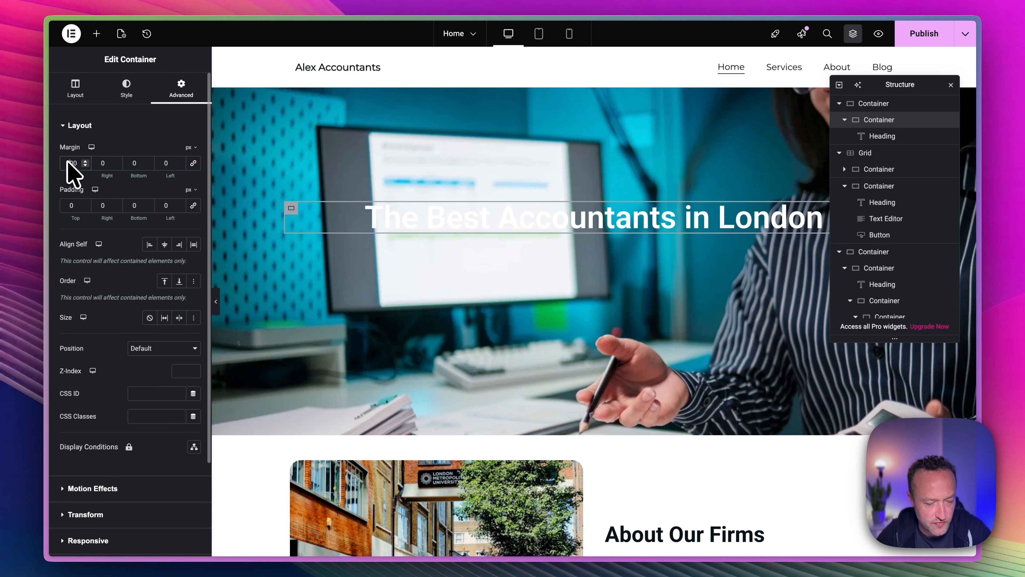
pyautogui.press('Right')
pyautogui.press('BackSpace')
pyautogui.write('5')
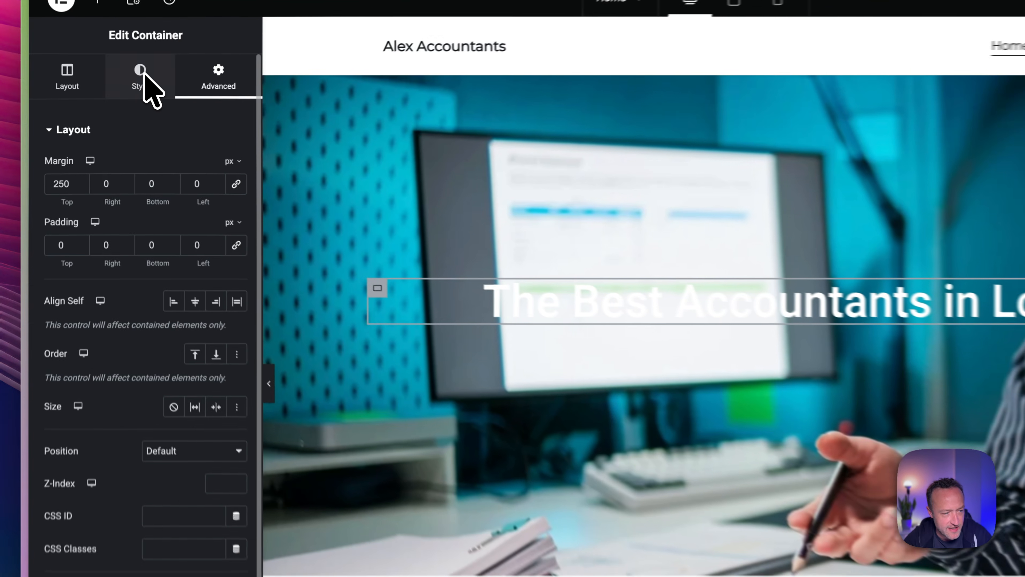
# - Give the nested hero container a Classic background in dark grey #4E4E4E
pyautogui.click(126, 87)
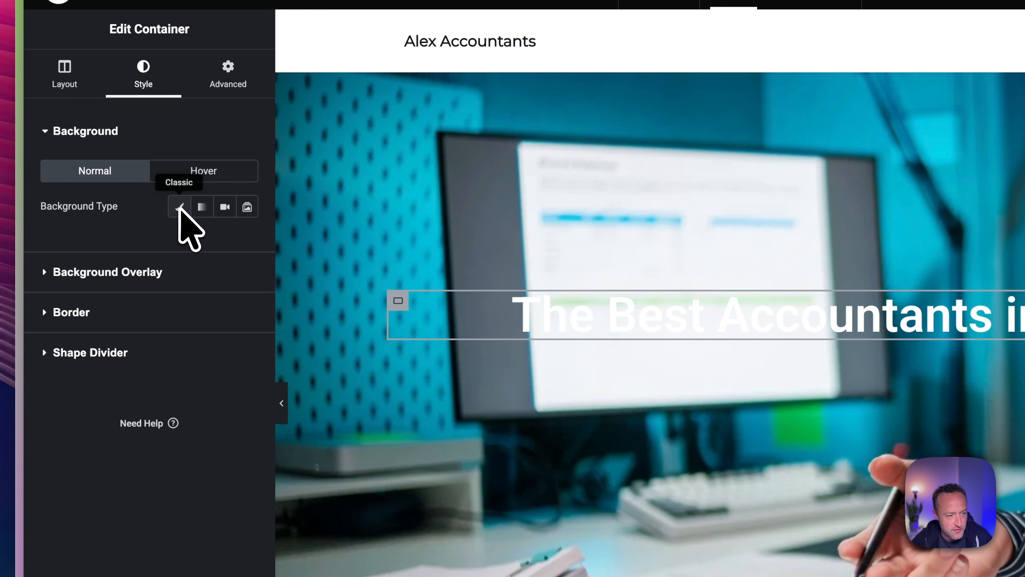
pyautogui.click(180, 207)
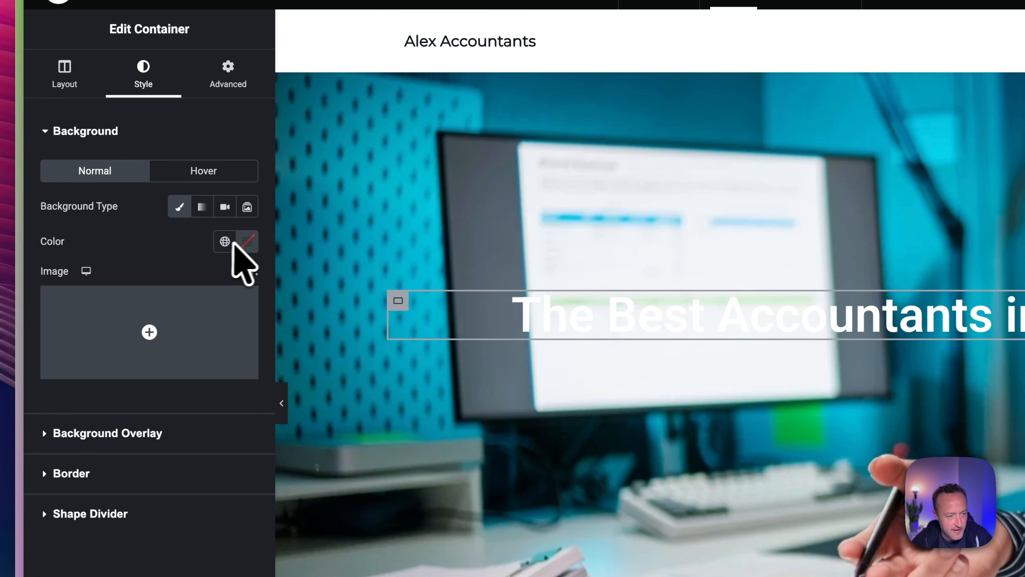
pyautogui.click(247, 241)
pyautogui.moveTo(213, 371); pyautogui.dragTo(151, 399)
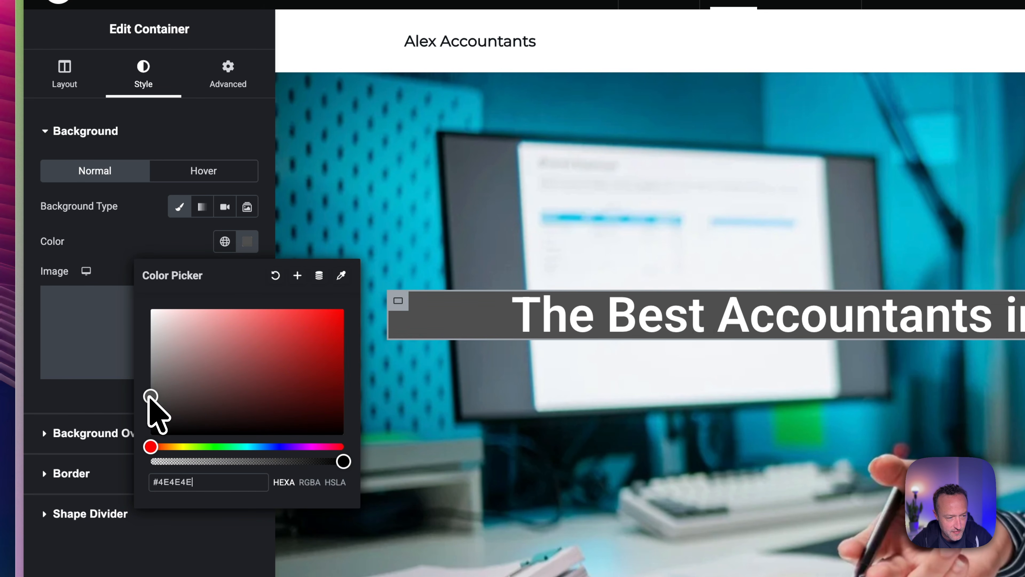
pyautogui.click(137, 240)
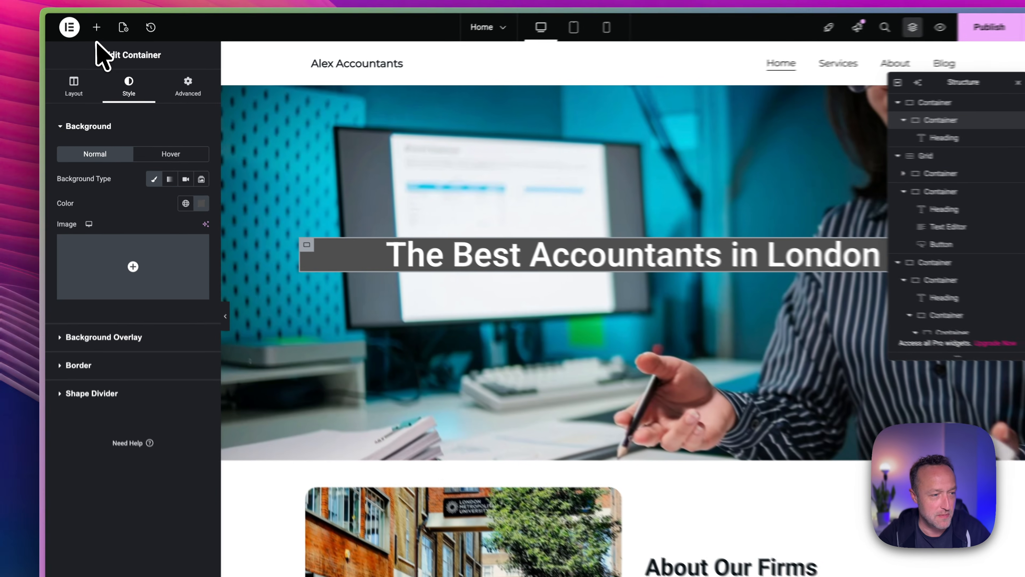
# - Add a Button widget below the heading in the nested hero container
pyautogui.click(98, 31)
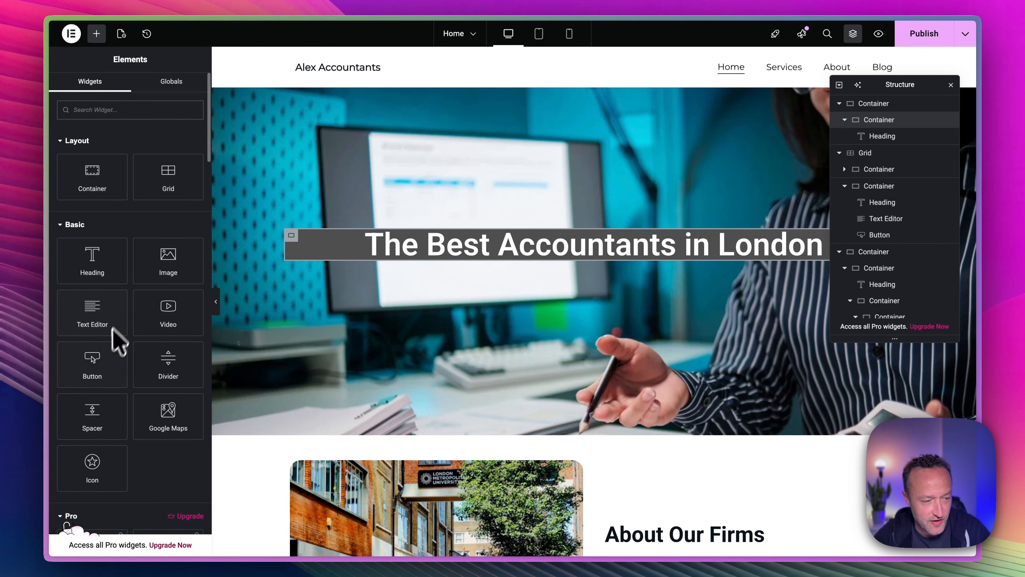
pyautogui.moveTo(114, 347); pyautogui.dragTo(622, 270)
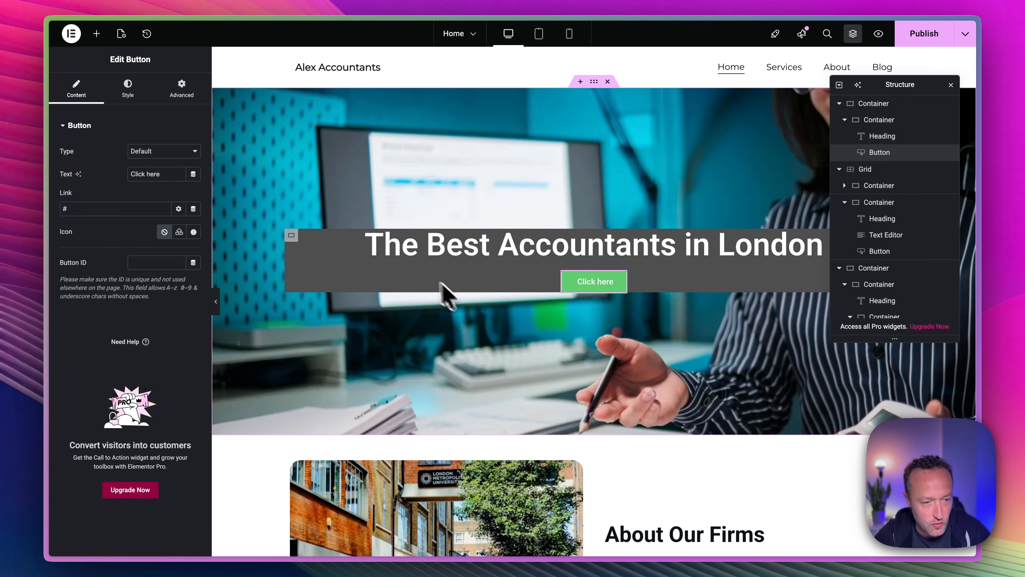
# - Make the nested hero container's grey background semi-transparent, with the colour #4E4E4E5E
pyautogui.click(900, 121)
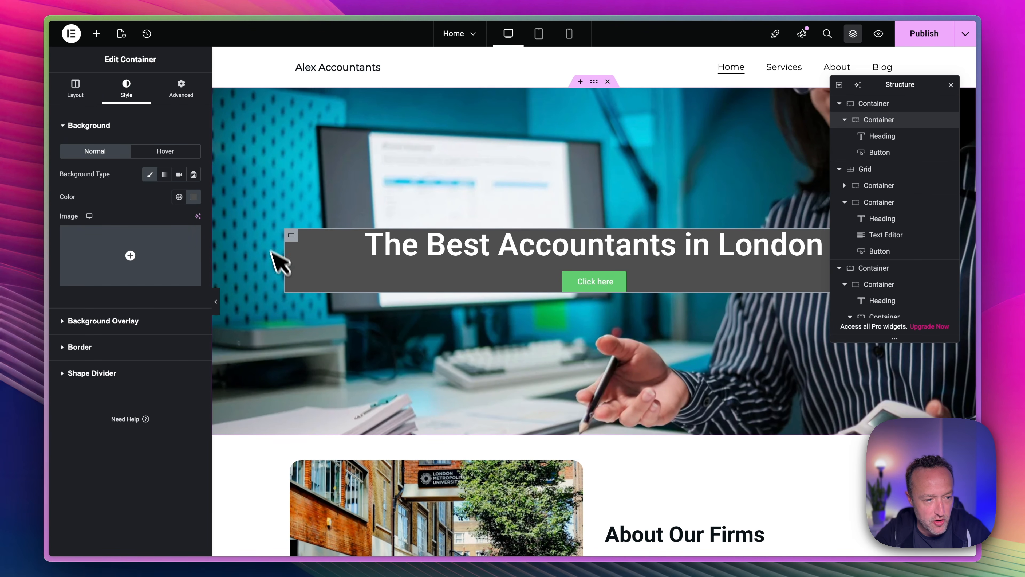
pyautogui.click(193, 197)
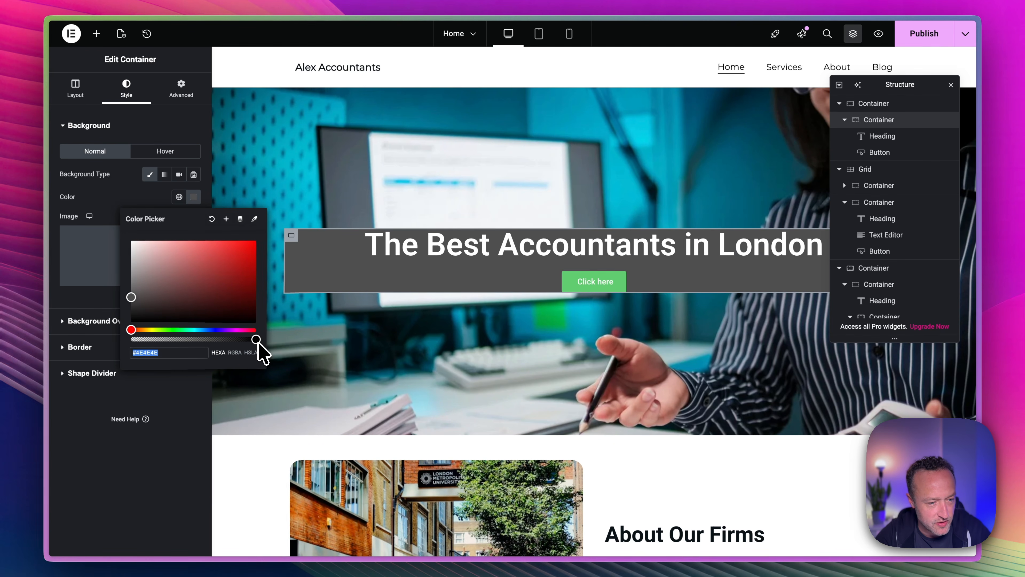
pyautogui.moveTo(256, 340); pyautogui.dragTo(189, 344)
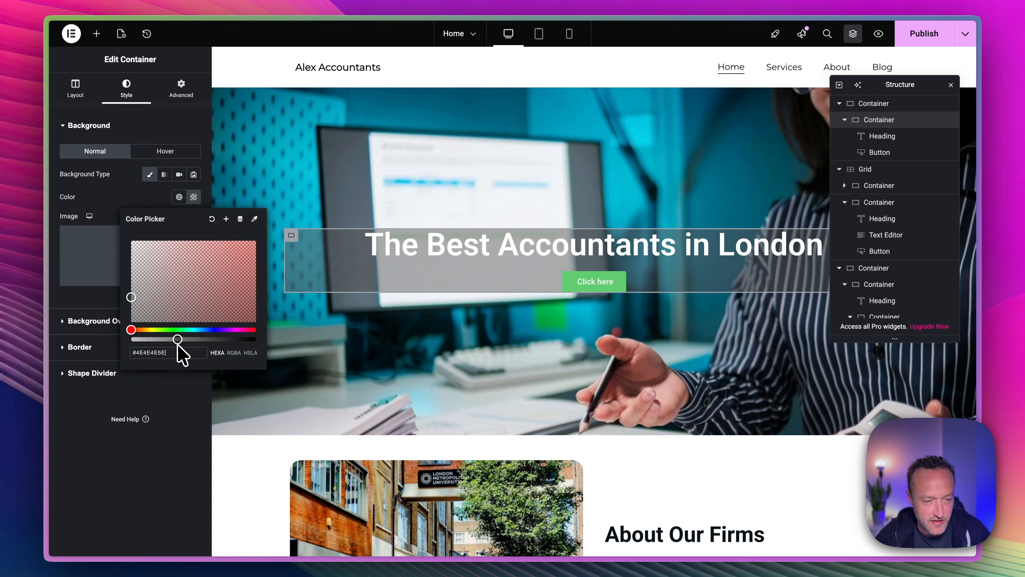
pyautogui.click(123, 179)
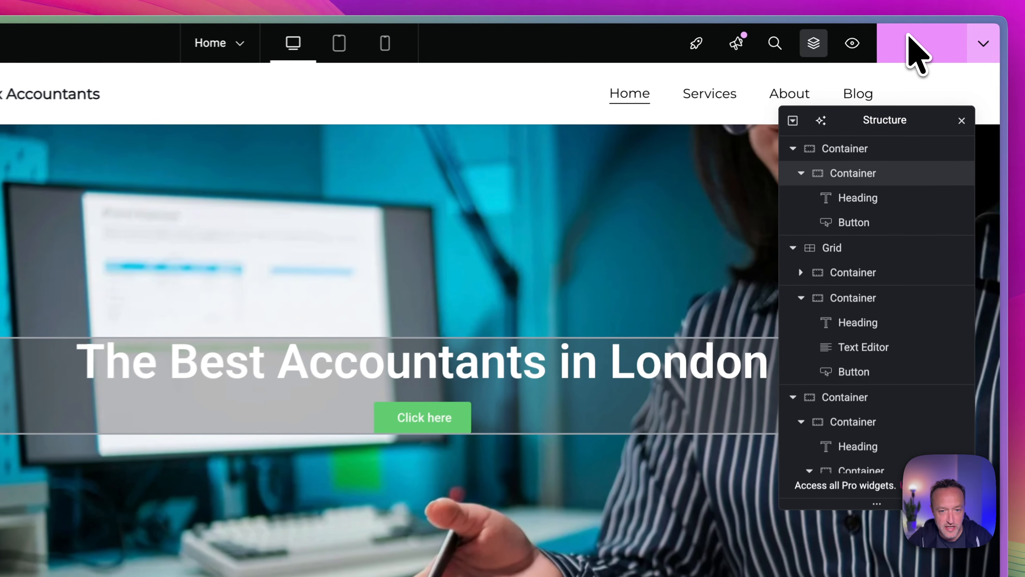
# - Publish the Home page and view it on the live site
pyautogui.click(915, 35)
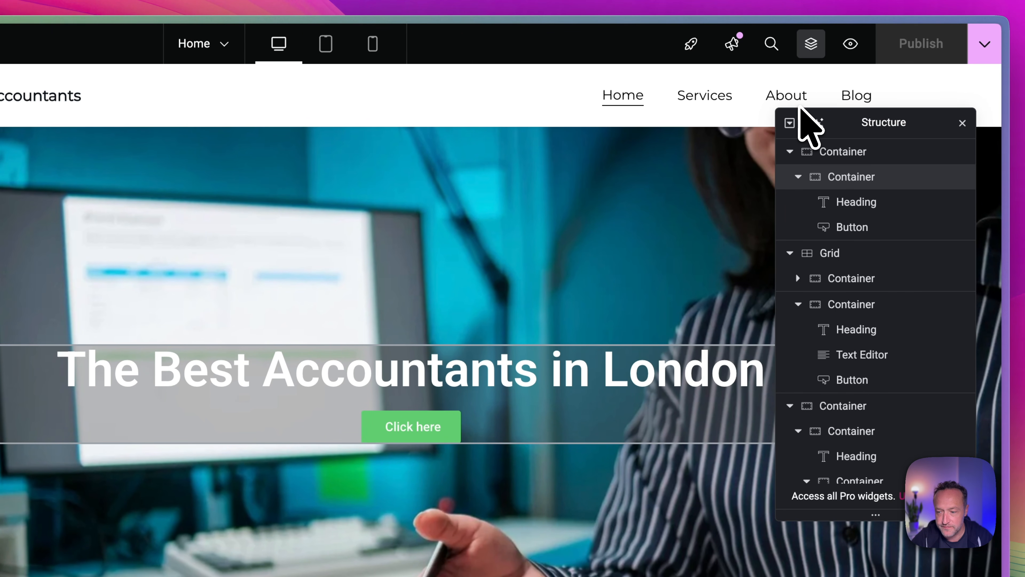
pyautogui.click(984, 45)
pyautogui.click(925, 171)
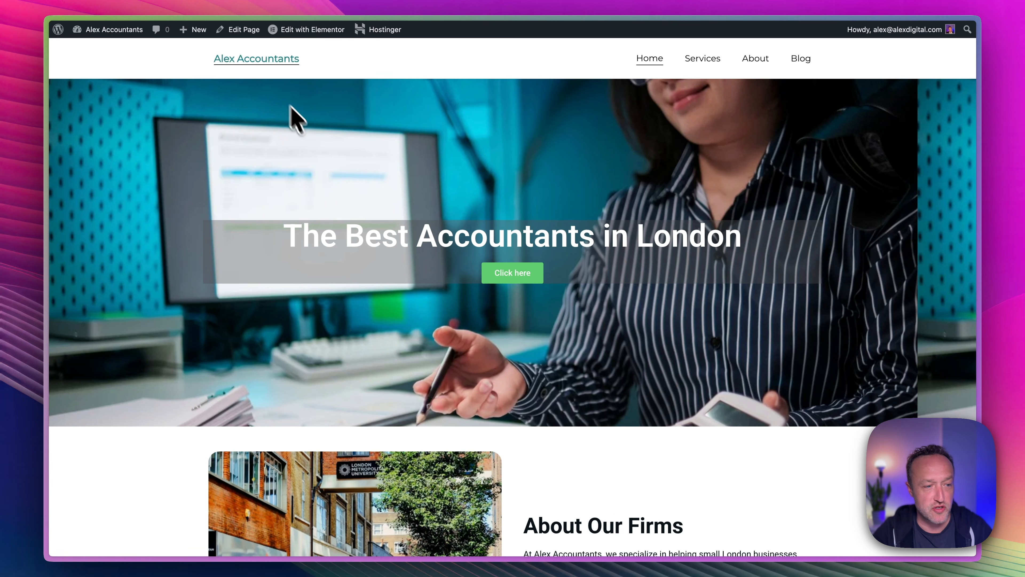
# - Create a new WordPress page titled "Testimonials"
pyautogui.moveTo(197, 32)
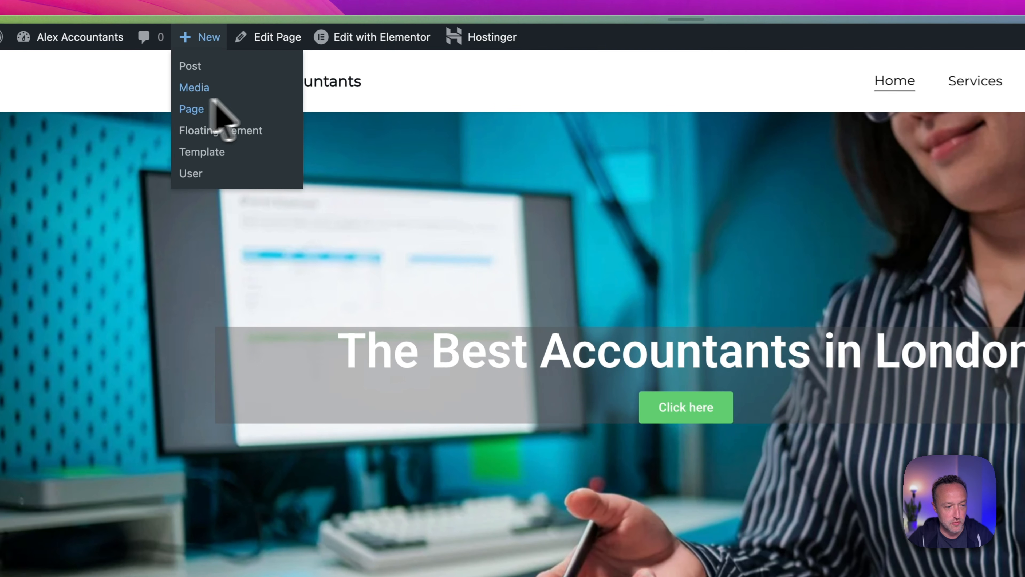
pyautogui.click(203, 97)
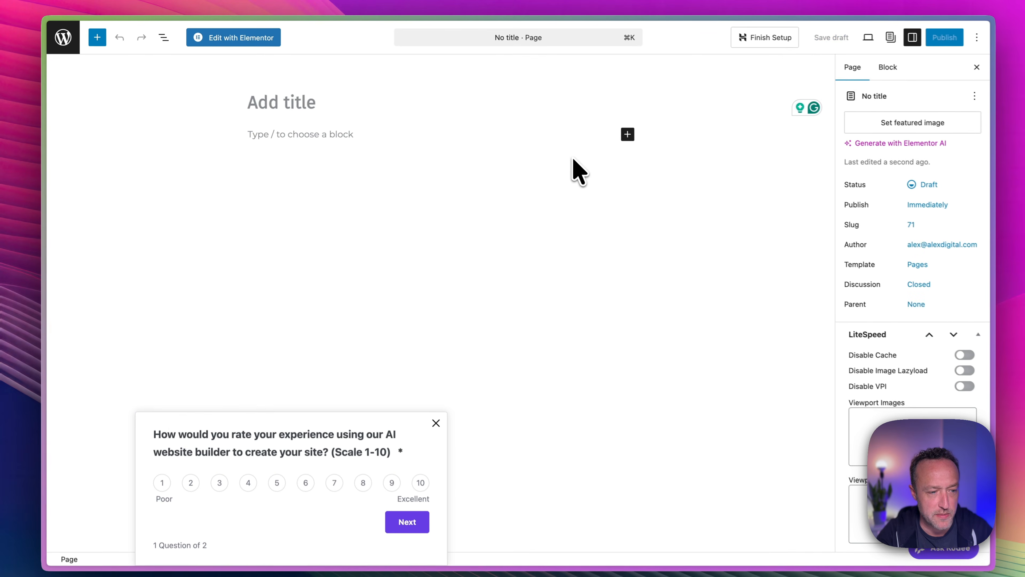
pyautogui.write('Testi')
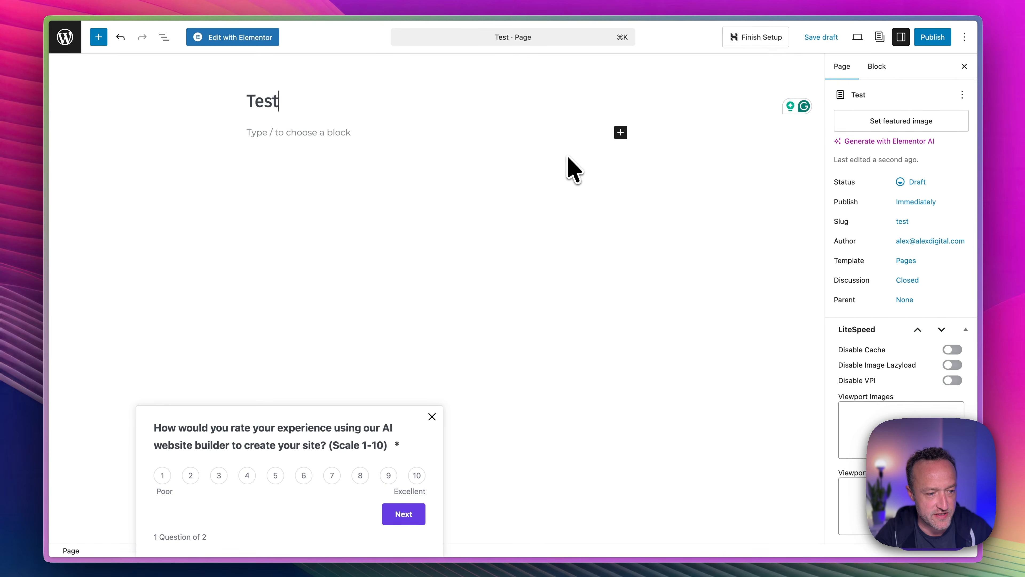
pyautogui.write('monials')
pyautogui.press('Return')
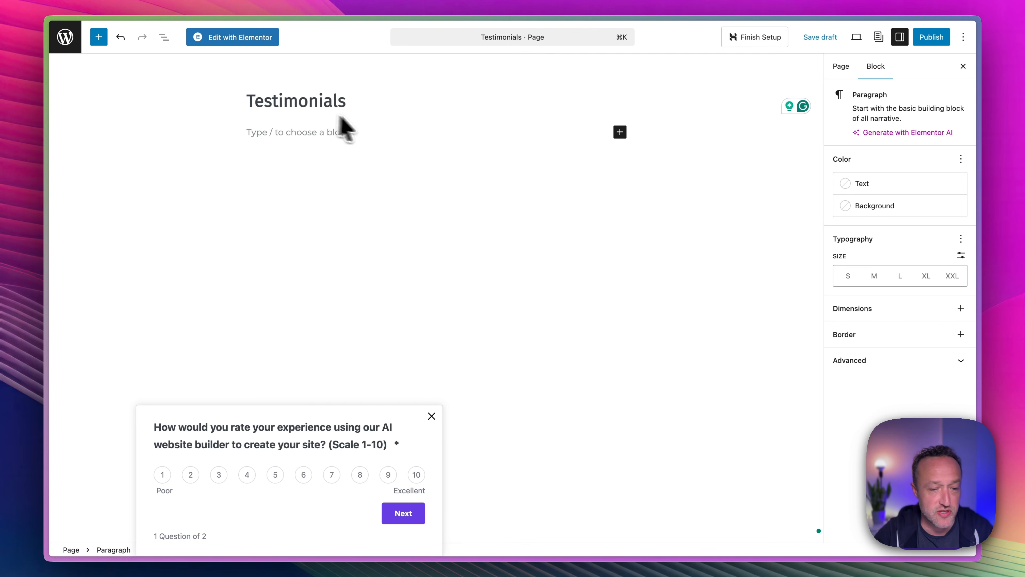
# - Publish the Testimonials page with public visibility and view it on the live site
pyautogui.click(922, 41)
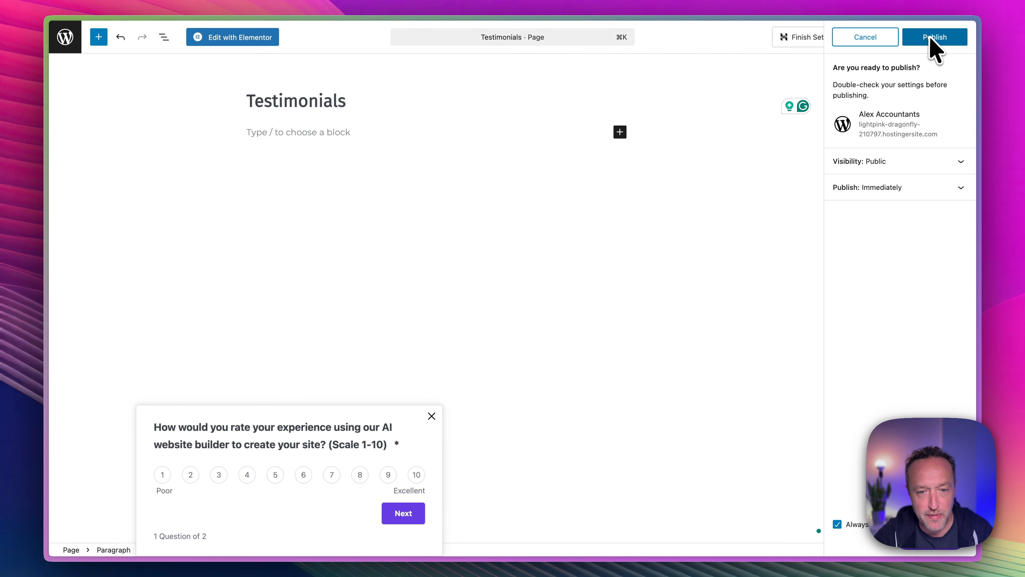
pyautogui.click(931, 37)
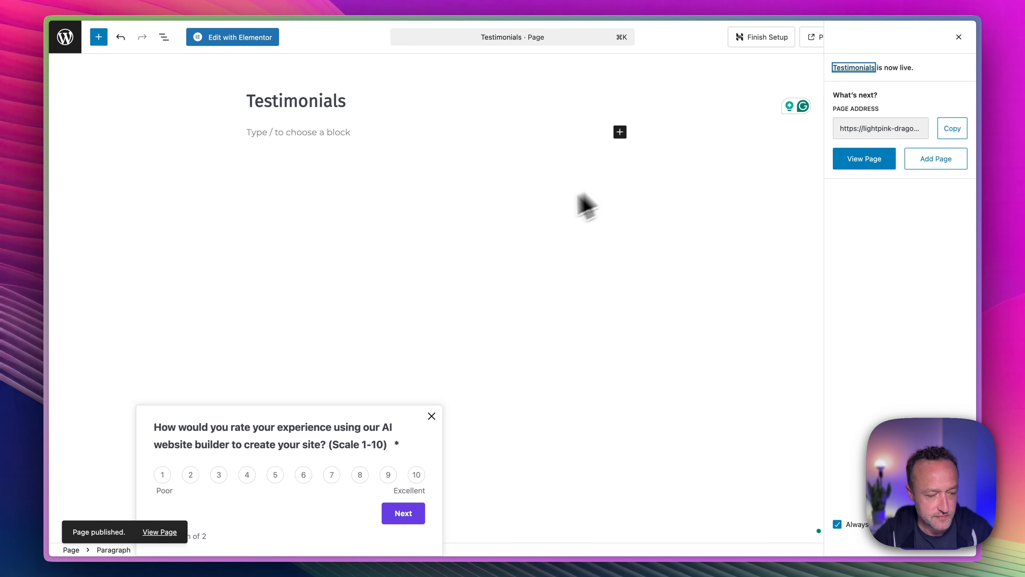
pyautogui.click(159, 532)
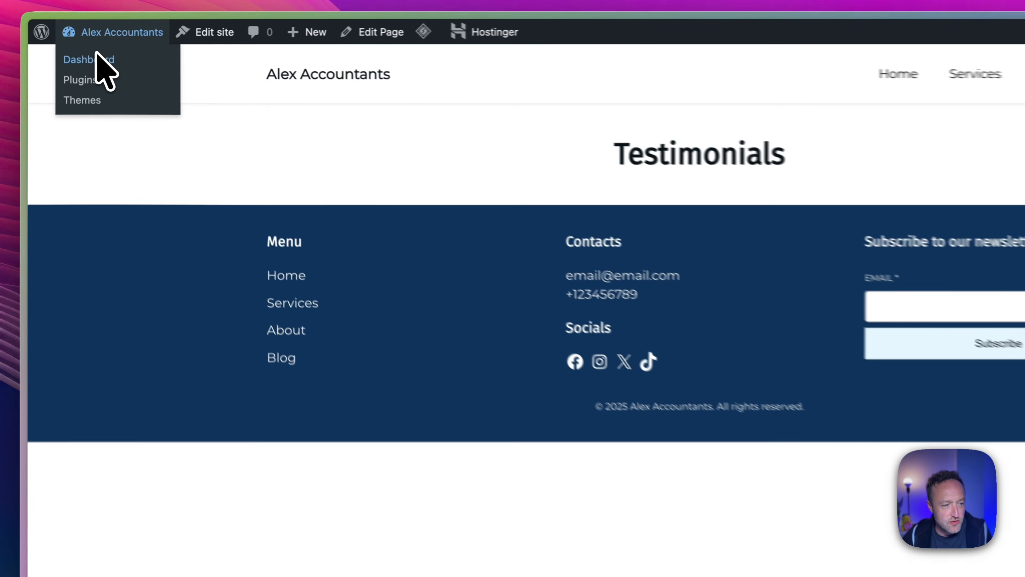
# - Open the site's "AI menu" navigation menu for editing in the WordPress site editor
pyautogui.click(86, 48)
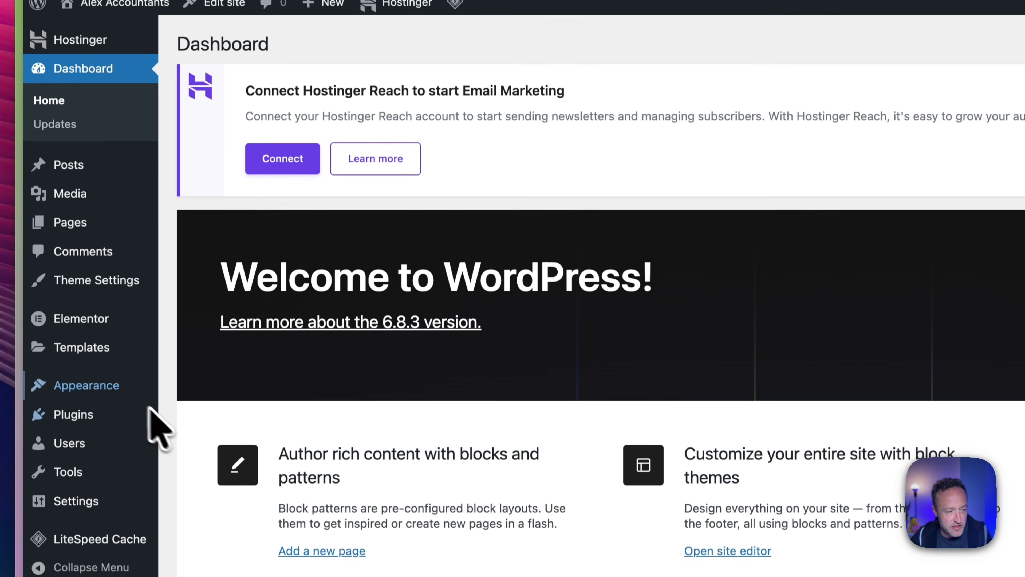
pyautogui.moveTo(129, 387)
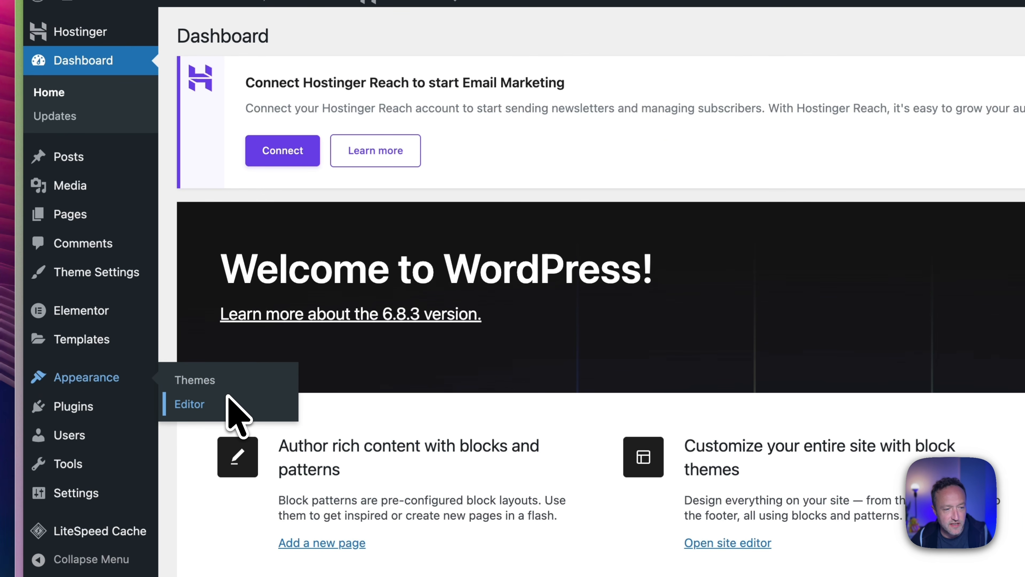
pyautogui.click(228, 402)
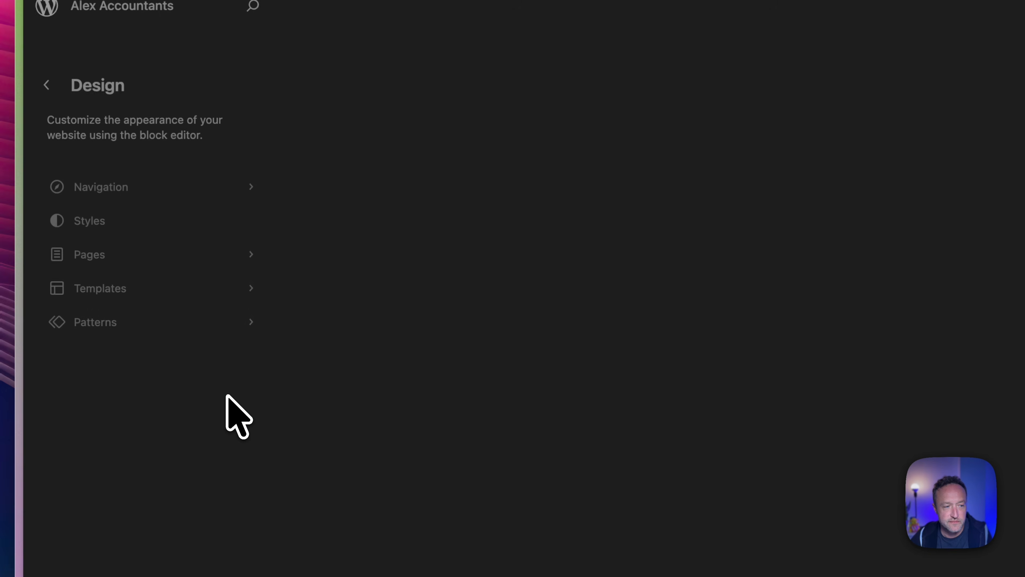
pyautogui.click(133, 186)
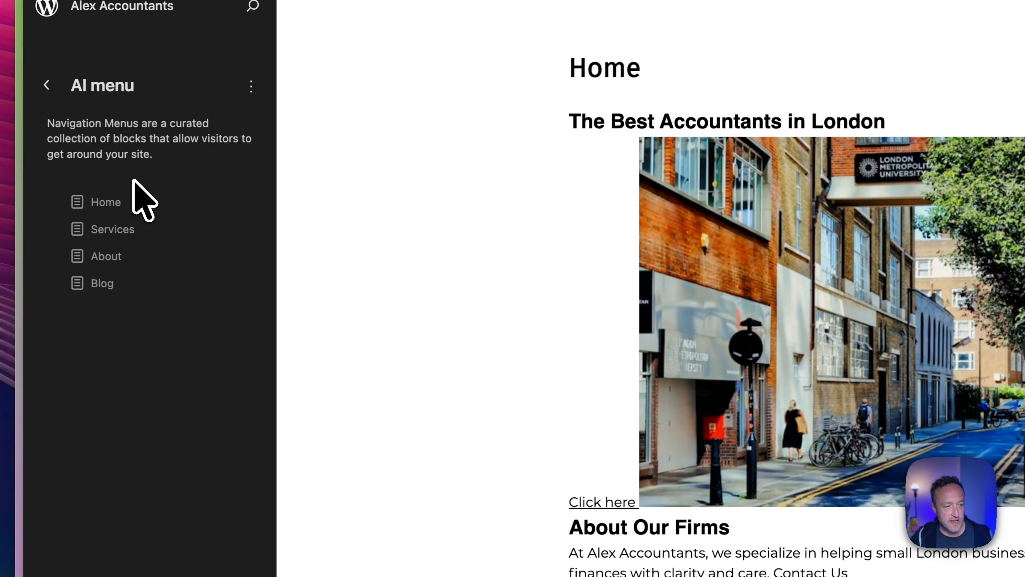
pyautogui.click(251, 86)
pyautogui.click(264, 170)
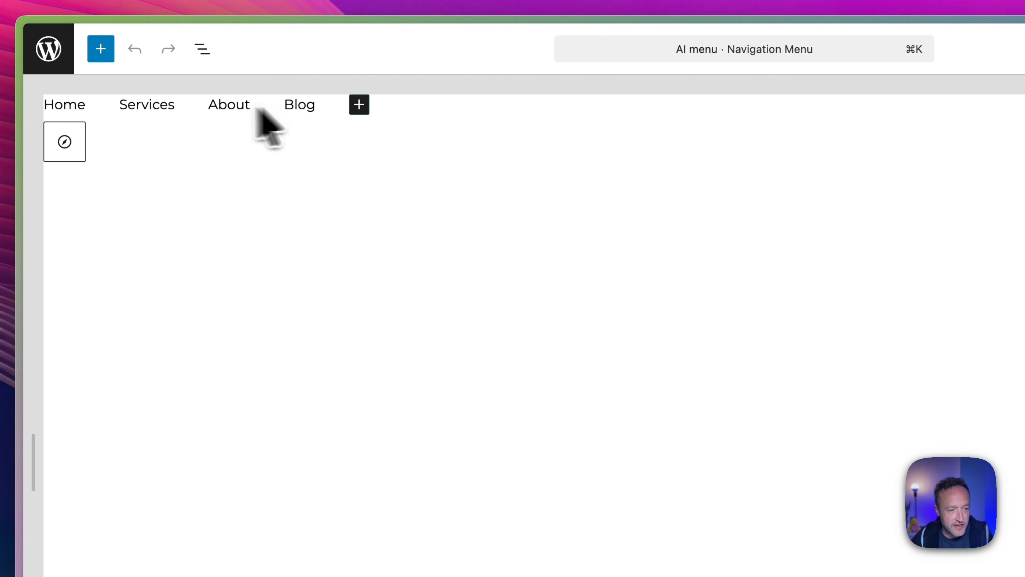
# - Add a link to the Testimonials page at the end of the navigation menu
pyautogui.click(359, 104)
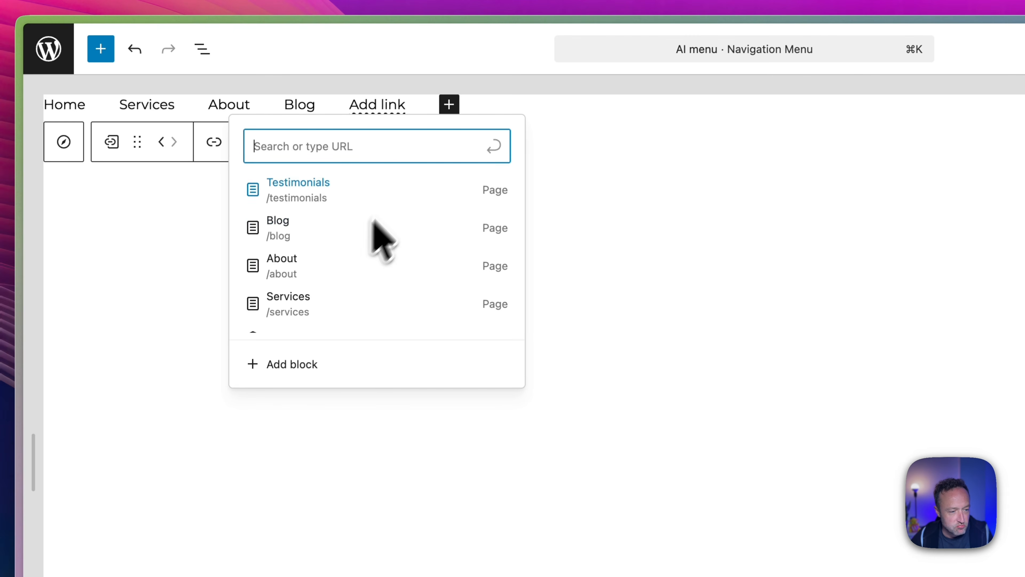
pyautogui.click(359, 186)
pyautogui.click(468, 182)
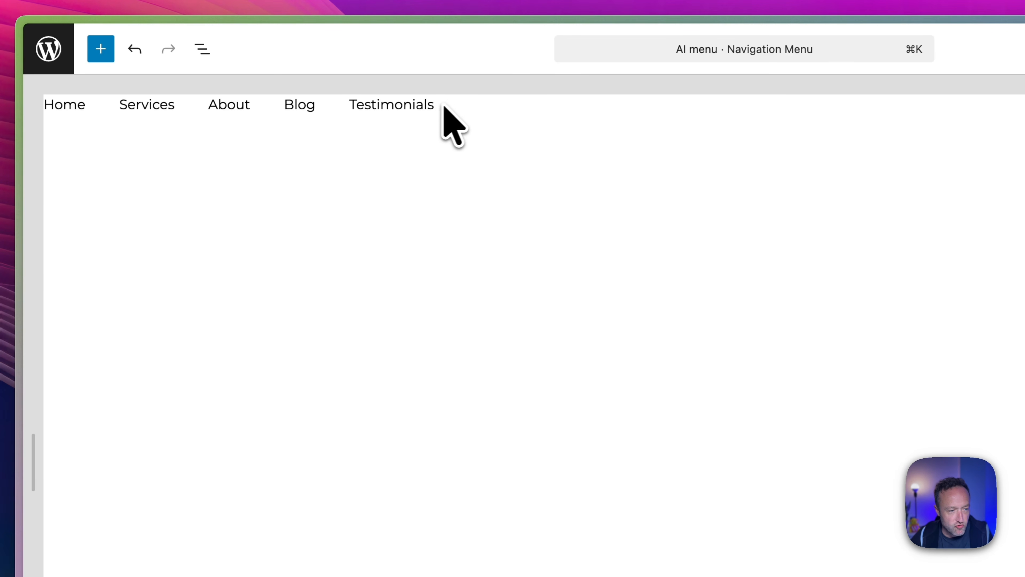
# - Move the Testimonials link between Services and About in the menu's list view and save the navigation menu
pyautogui.click(206, 54)
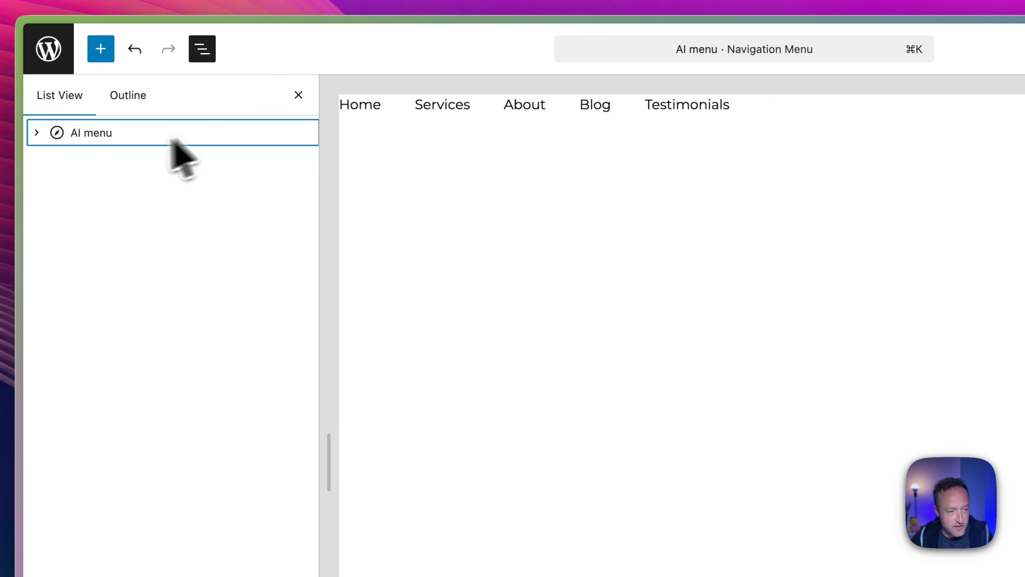
pyautogui.click(37, 133)
pyautogui.moveTo(137, 268); pyautogui.dragTo(137, 211)
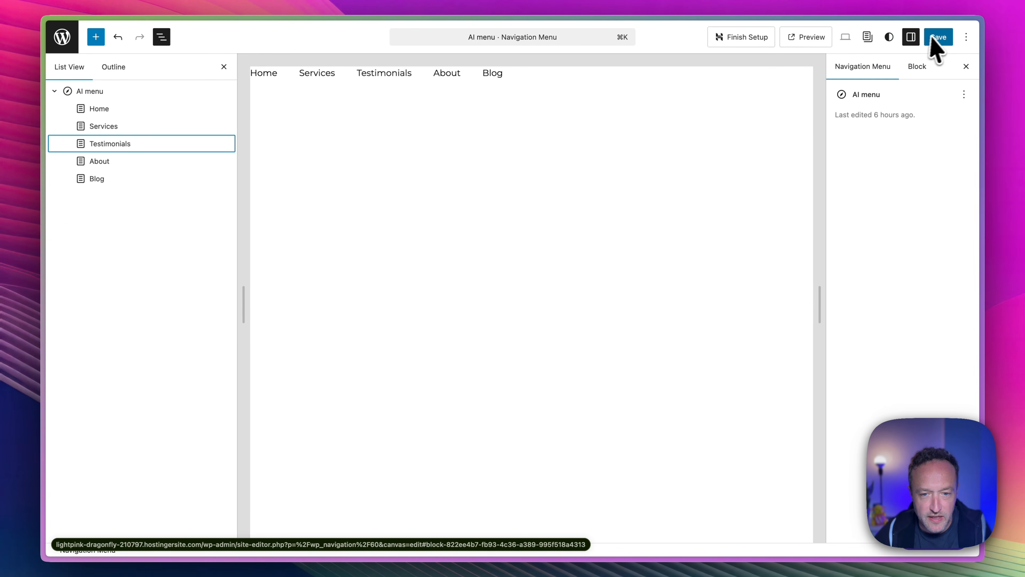
pyautogui.click(937, 37)
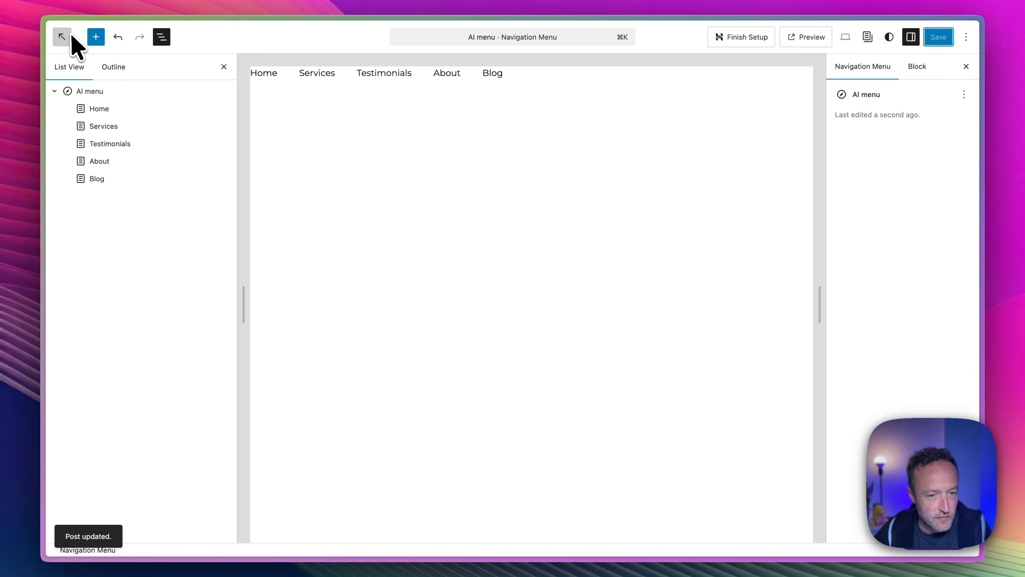
# - Leave the site editor for the WordPress dashboard and view the live site
pyautogui.click(62, 39)
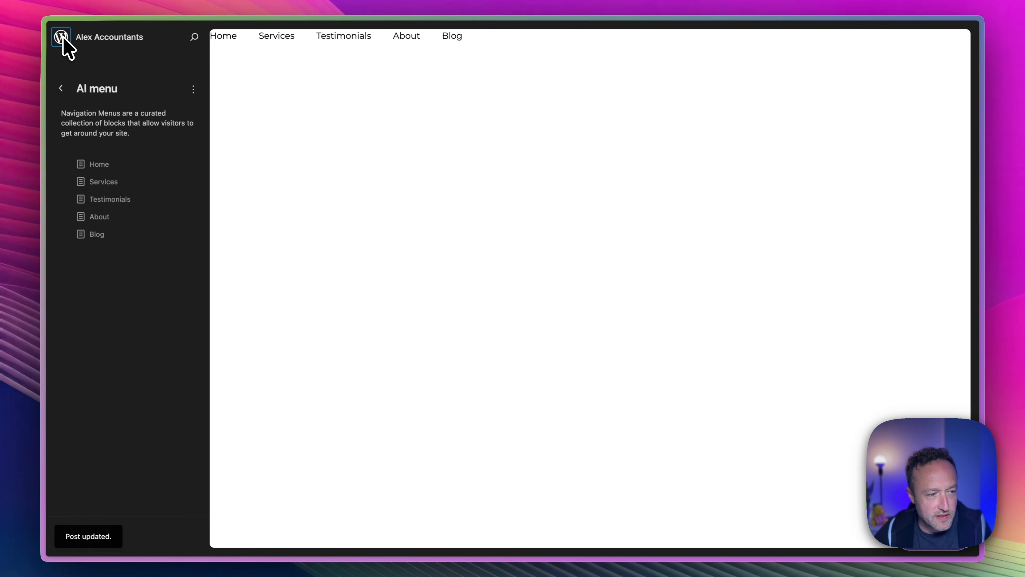
pyautogui.click(60, 39)
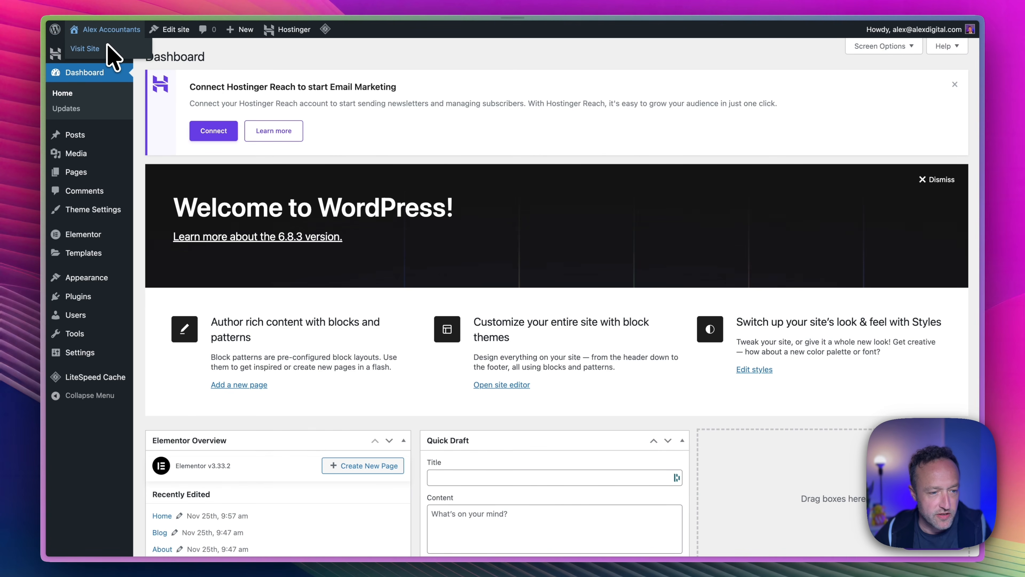
pyautogui.click(83, 46)
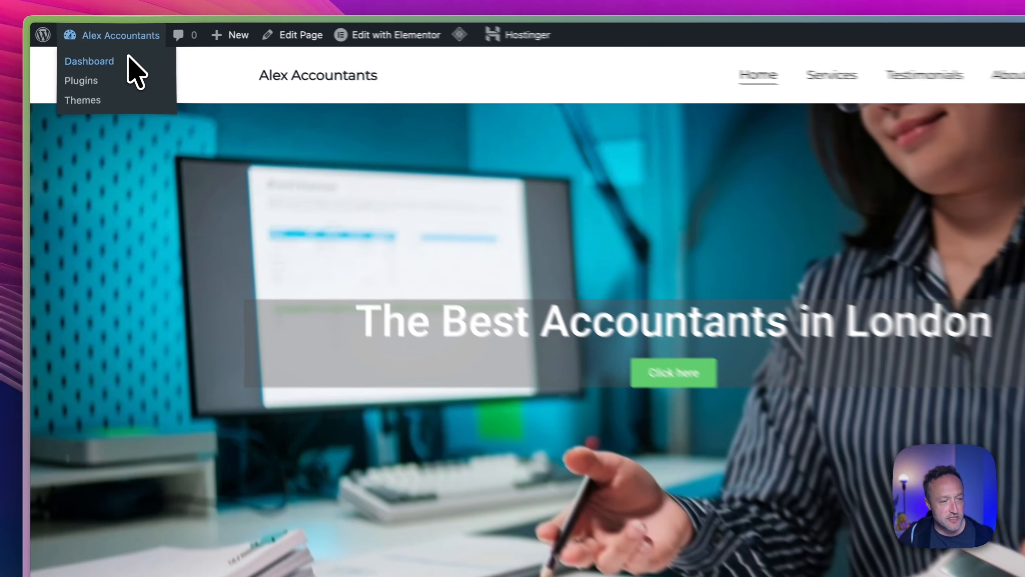
# - Return to the WordPress dashboard, open the Kodee assistant and grant it permission to manage the site
pyautogui.click(121, 48)
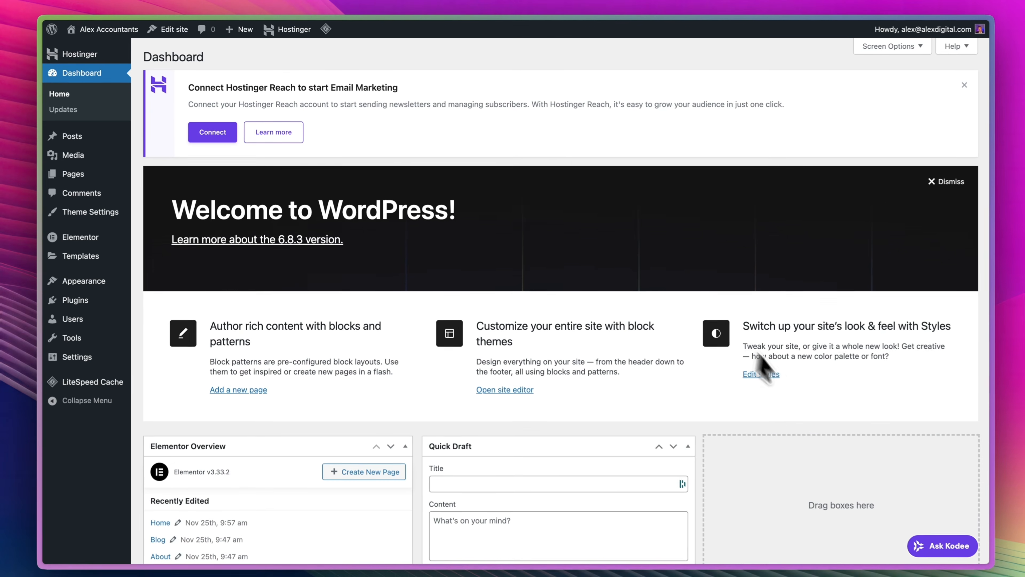
pyautogui.click(936, 546)
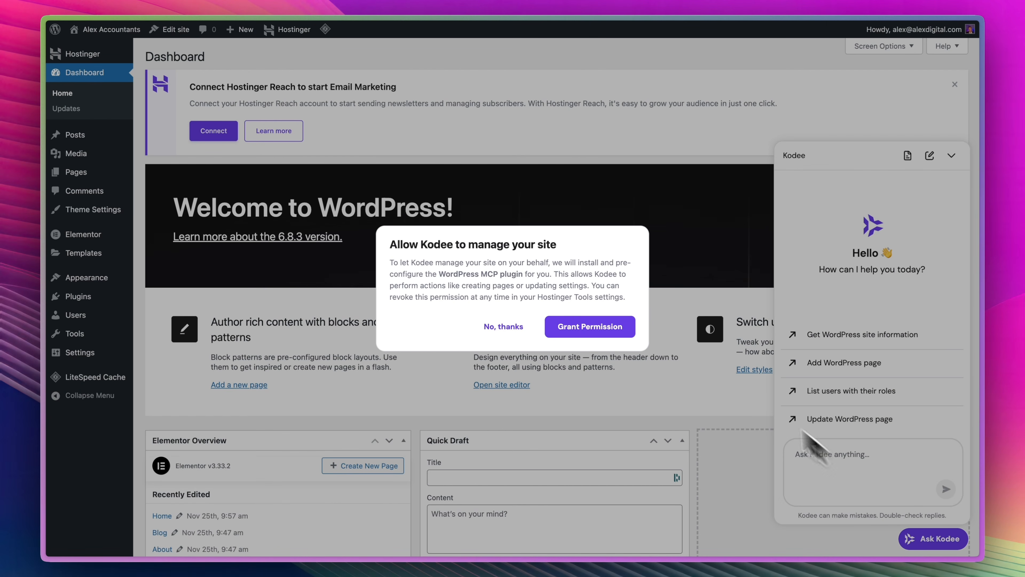
pyautogui.click(599, 327)
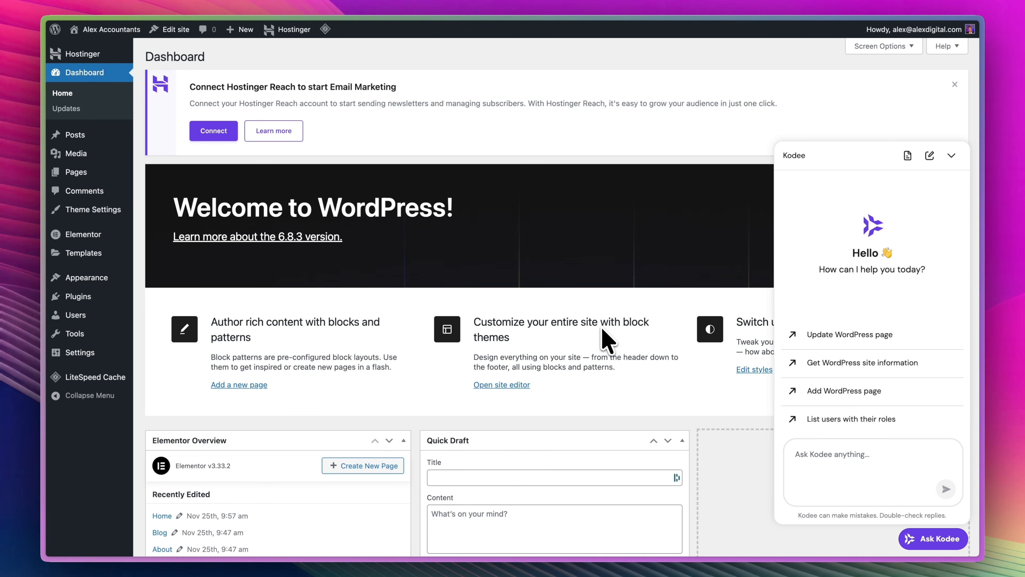
# - Ask Kodee "Is this website secure?" and read through its answer on the site's security layers
pyautogui.click(839, 456)
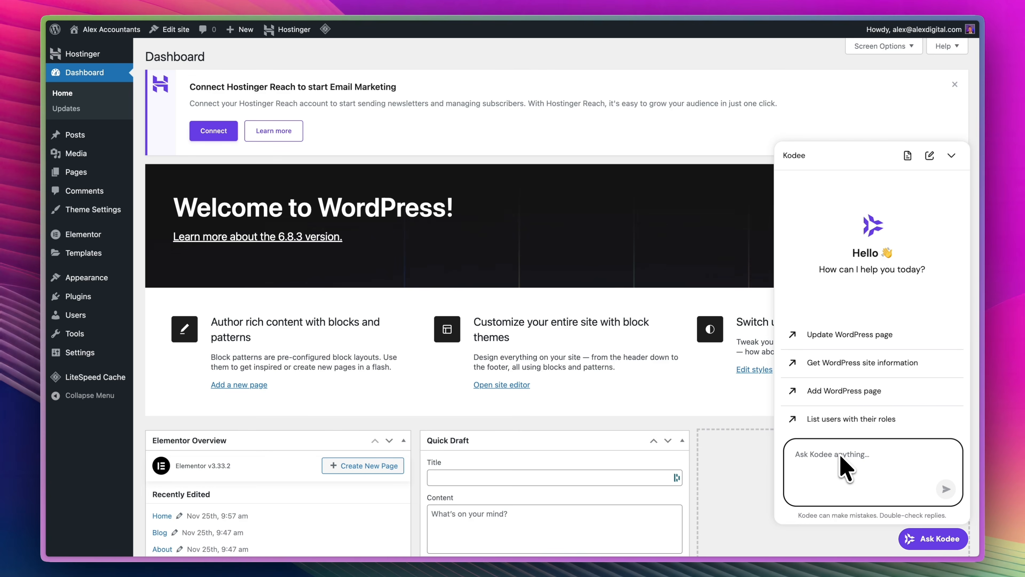
pyautogui.write('Is')
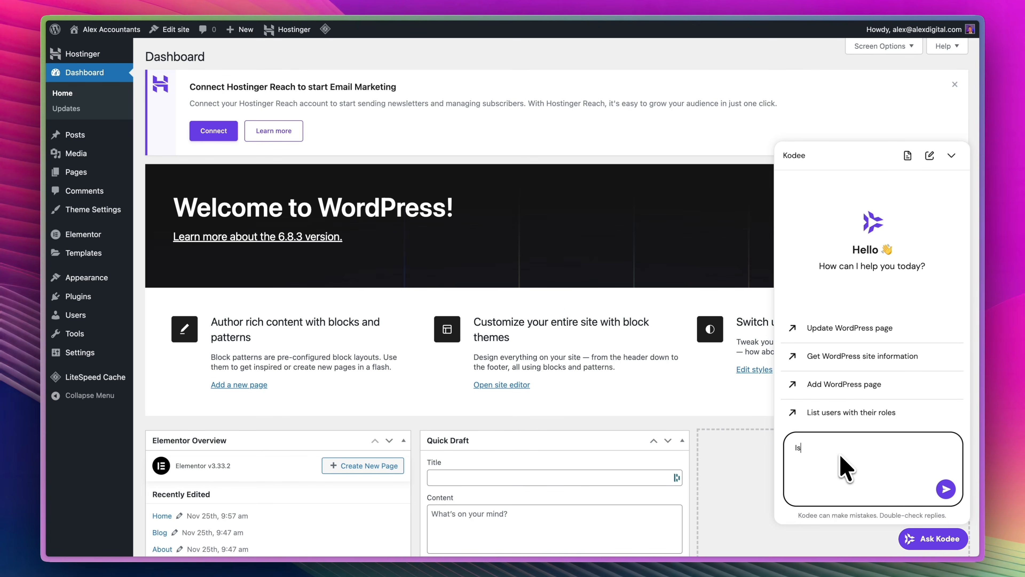
pyautogui.write(' this website secure?')
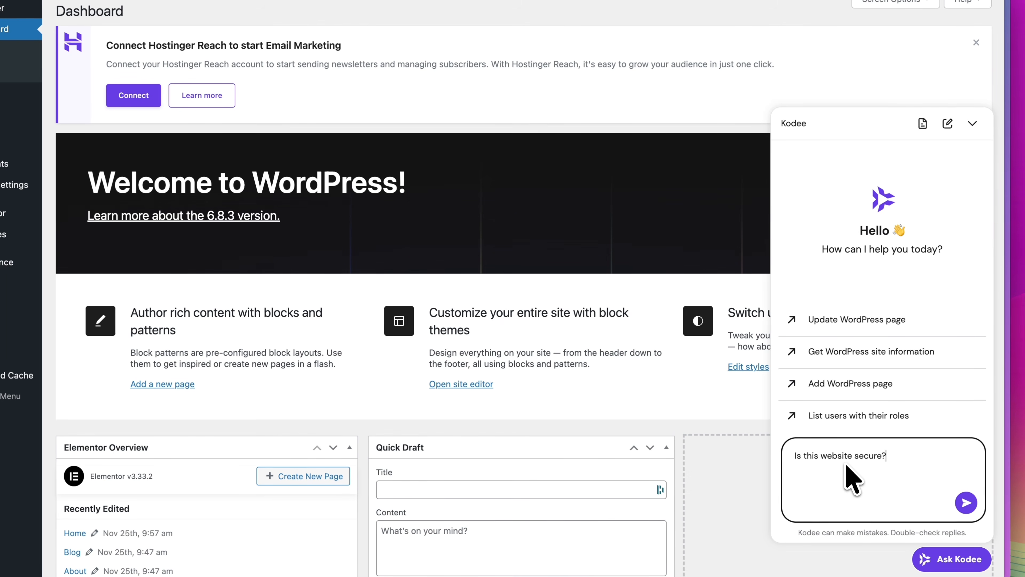
pyautogui.press('Return')
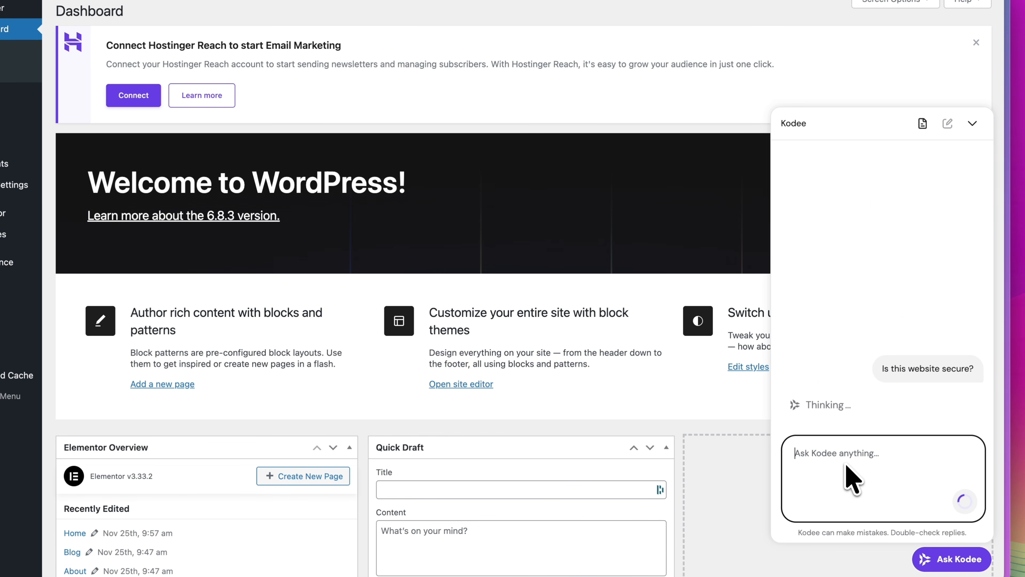
pyautogui.scroll(5, 852, 291)
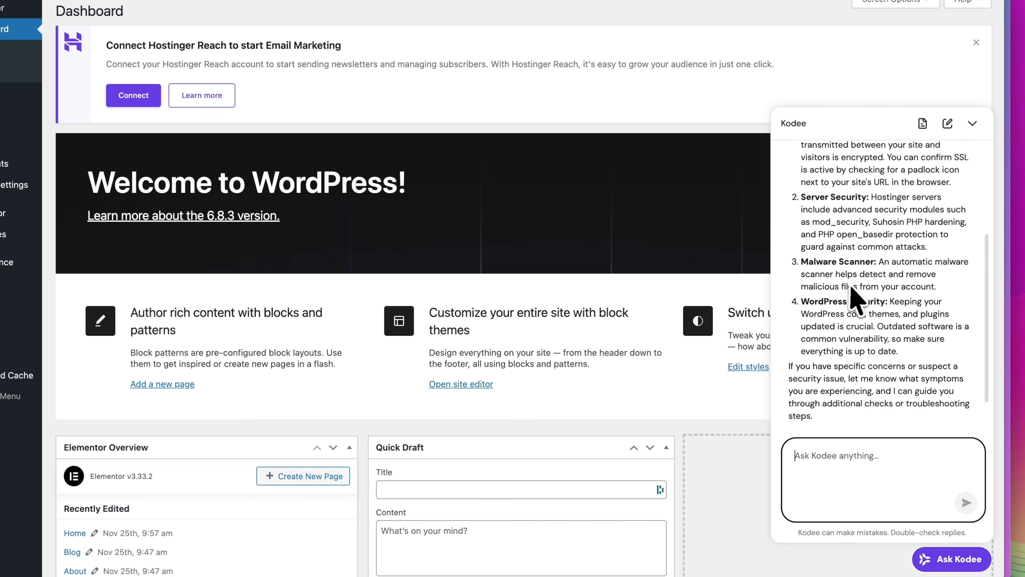
pyautogui.scroll(2, 856, 293)
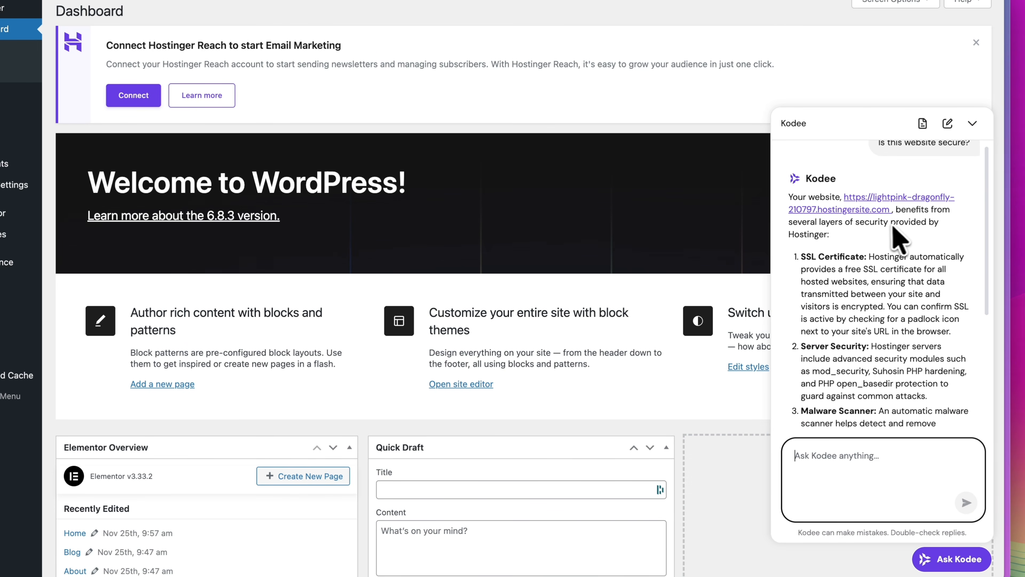
pyautogui.scroll(-2, 896, 238)
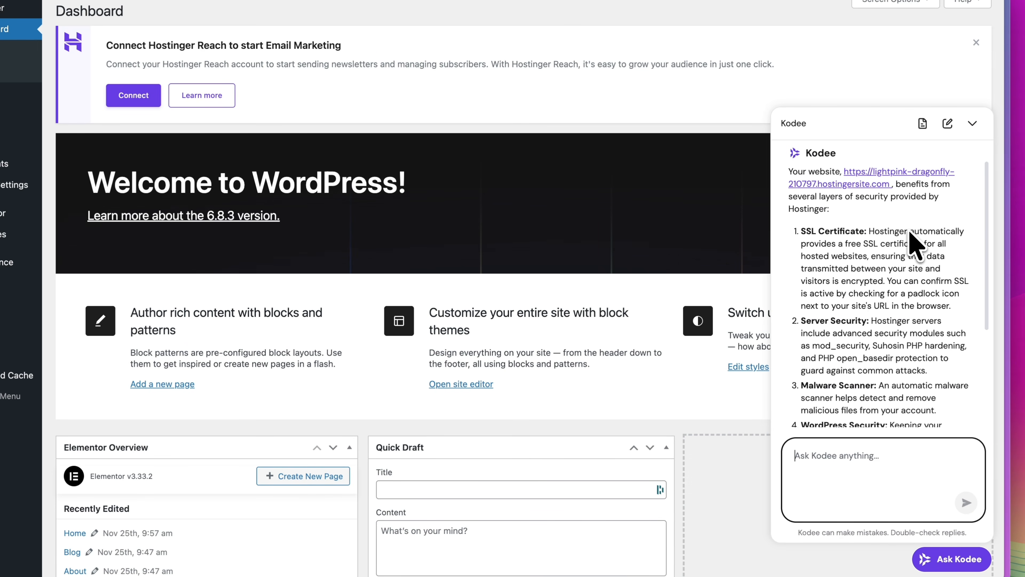
pyautogui.scroll(-8, 910, 238)
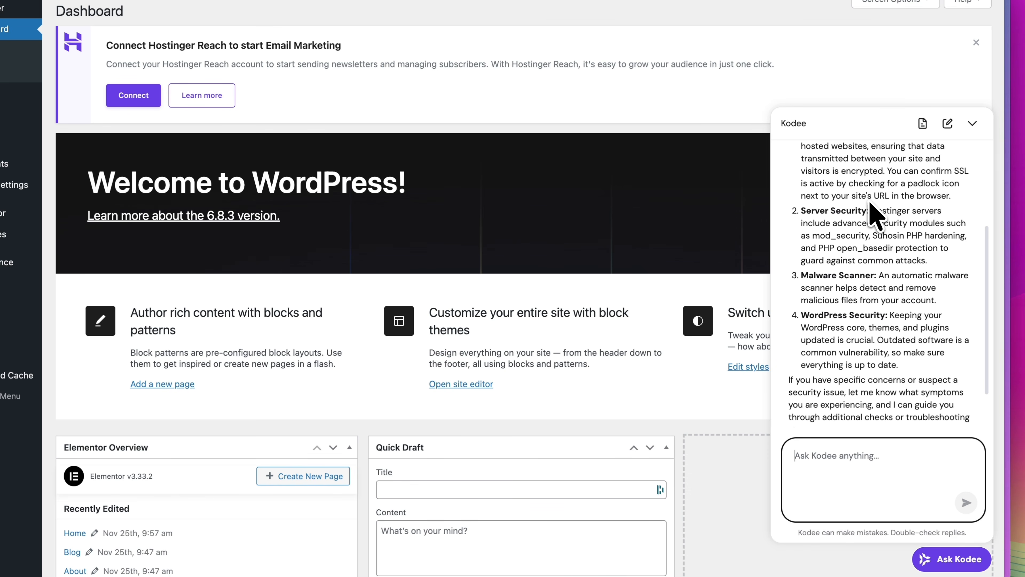
pyautogui.scroll(-2, 874, 242)
pyautogui.scroll(-2, 874, 238)
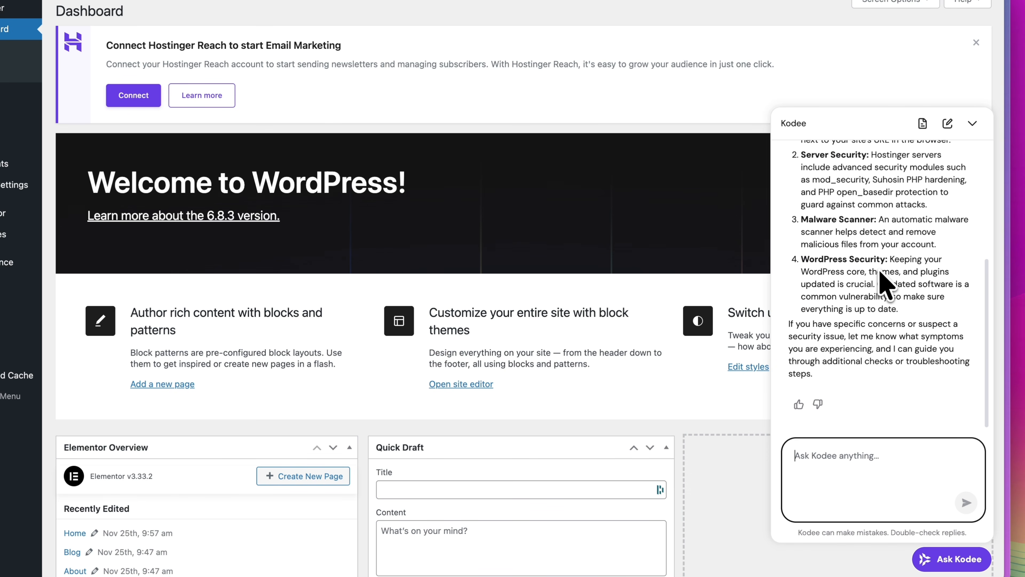
pyautogui.scroll(-1, 890, 255)
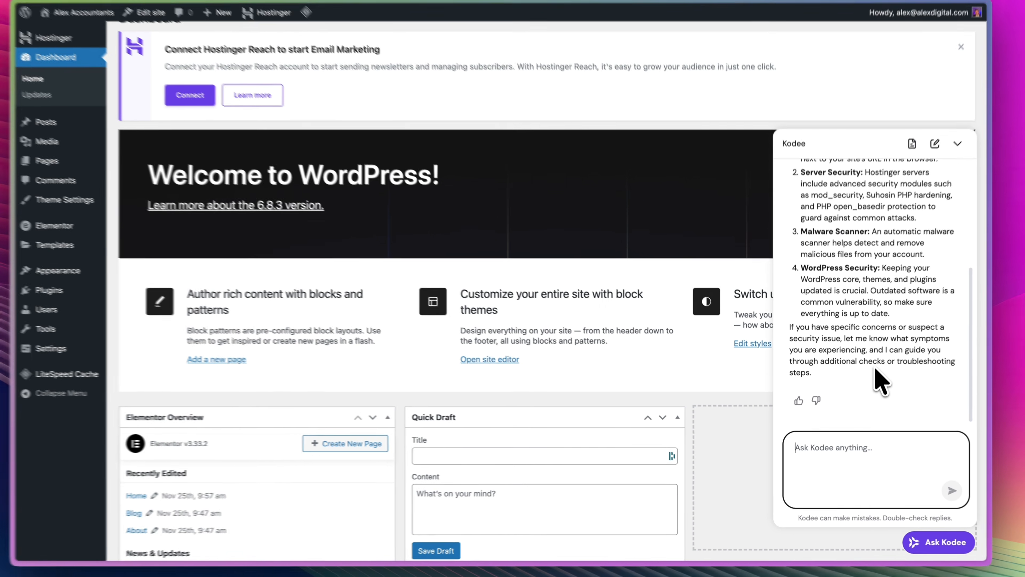
# - Ask Kodee to add some example client testimonials to the testimonials page, laid out nicely so they can be replaced with real ones
pyautogui.write('Can y')
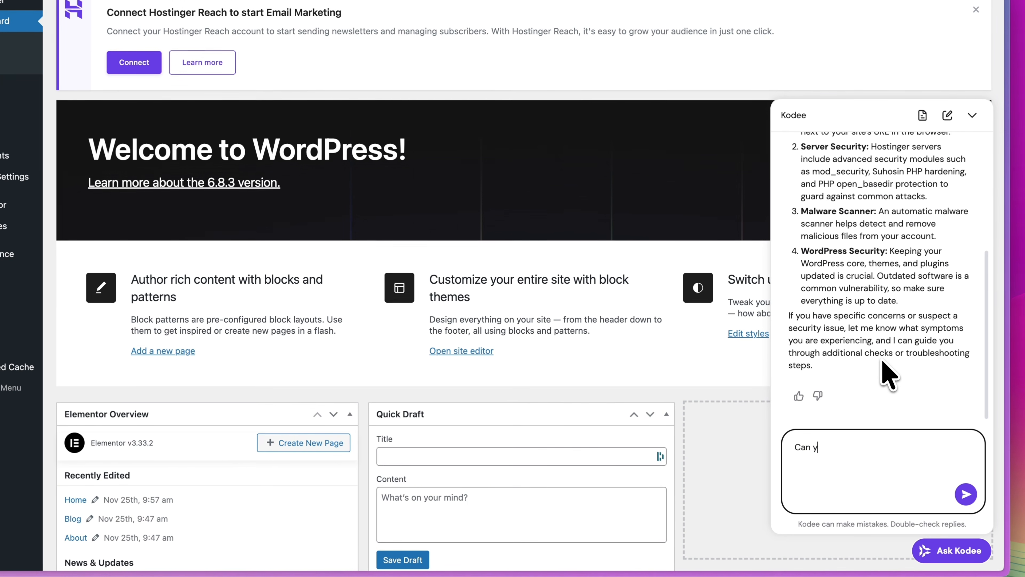
pyautogui.write('ou add some client testimonials as example to the testimonials pa')
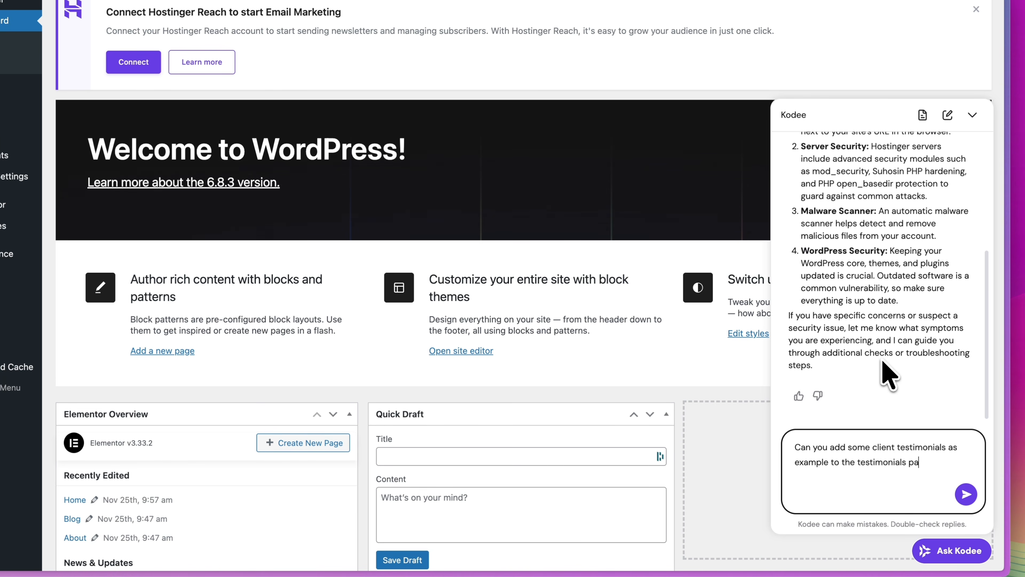
pyautogui.write('hem out in a nice way so I can edit them w')
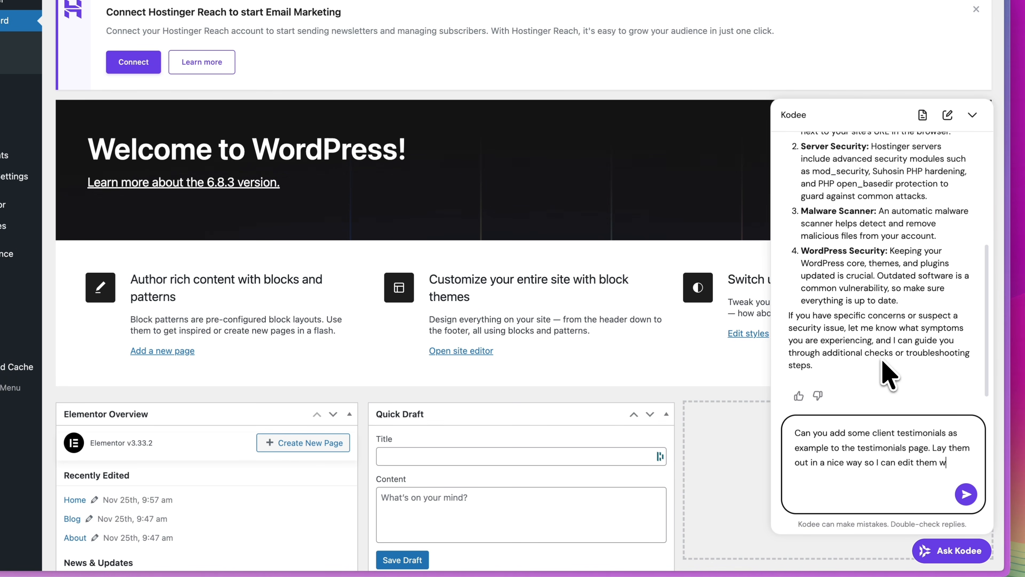
pyautogui.write(' own.')
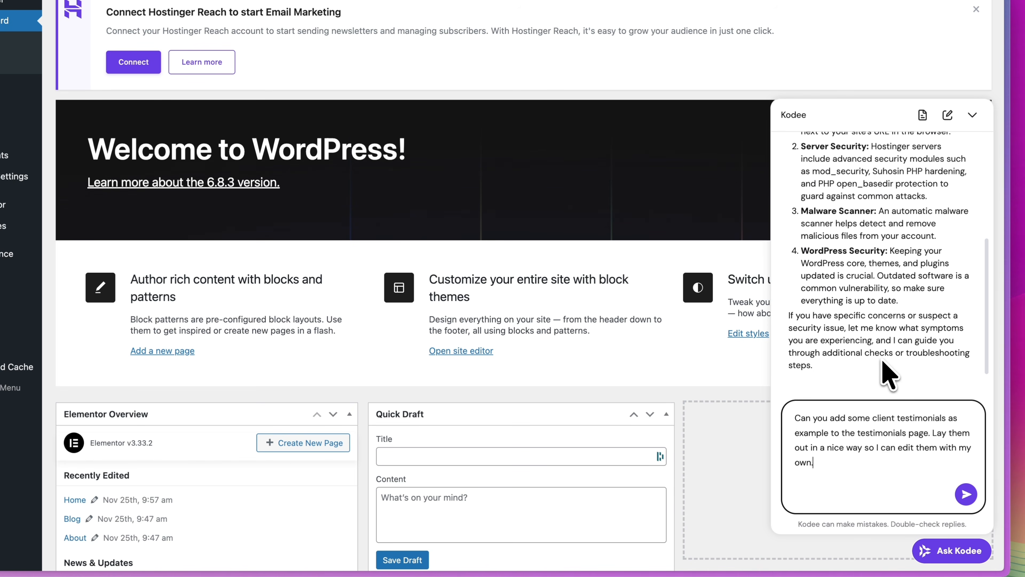
pyautogui.press('Return')
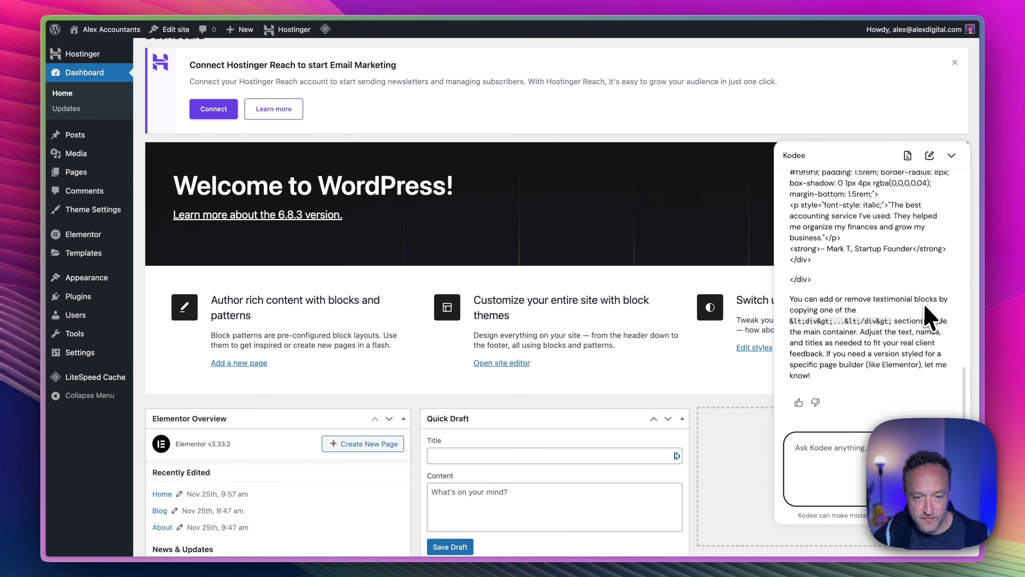
# - Review Kodee's sample layout and reply "I'm using elementor. Can you add them to the page called "testimonials""
pyautogui.scroll(10, 892, 341)
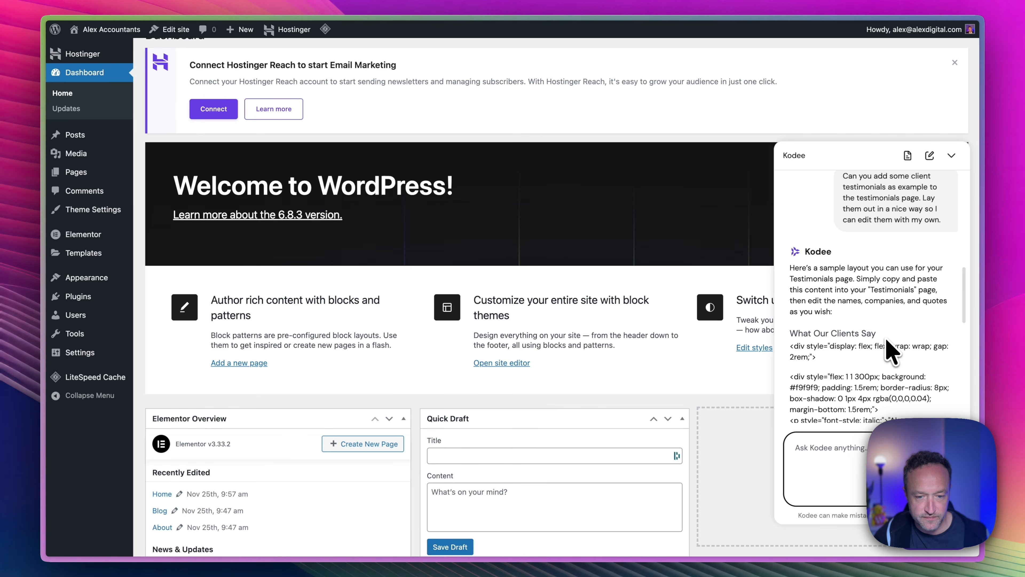
pyautogui.scroll(-3, 890, 323)
pyautogui.scroll(-8, 894, 319)
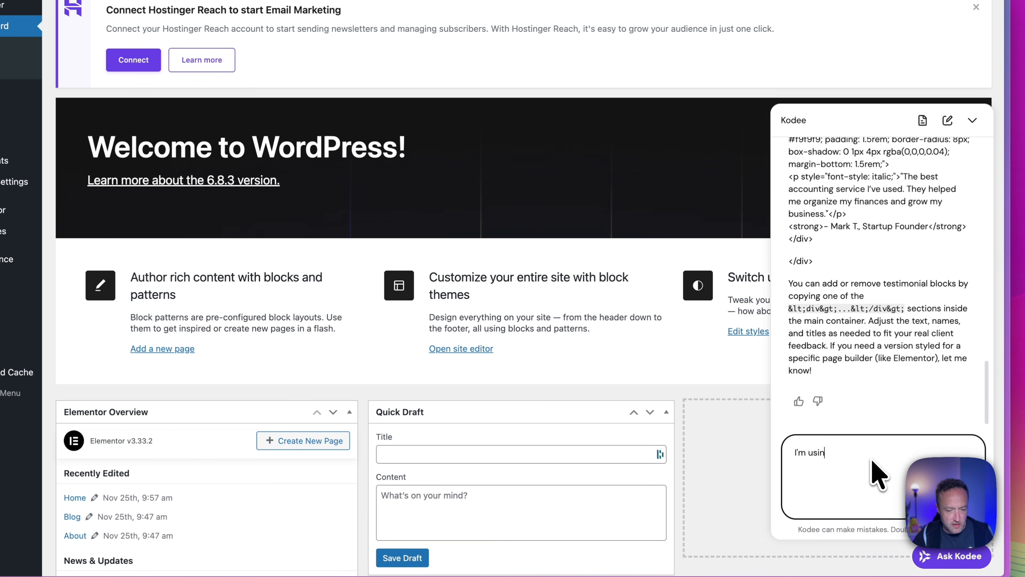
pyautogui.write('g elementor. Can you add them to the page called "testimonials')
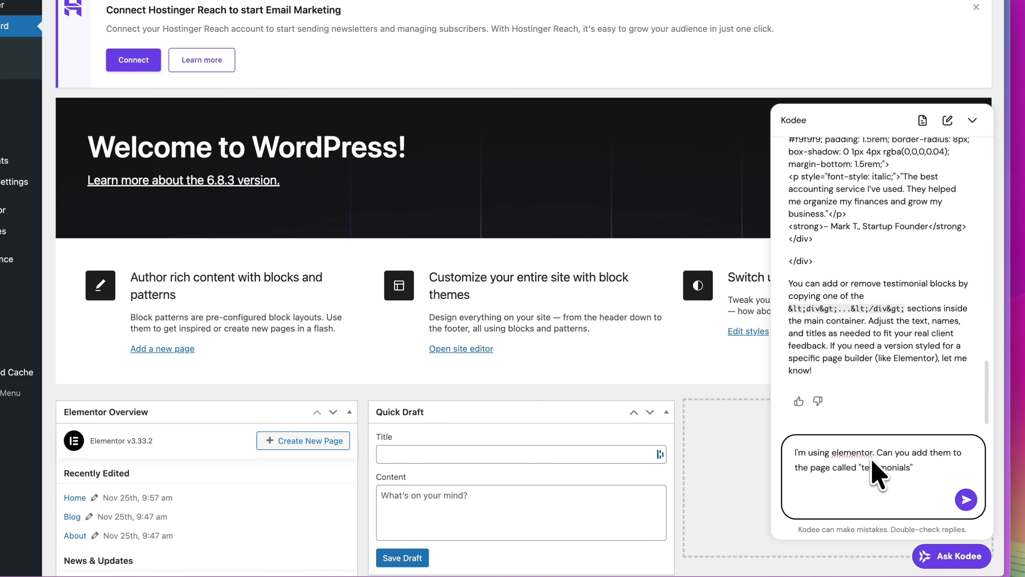
pyautogui.press('Return')
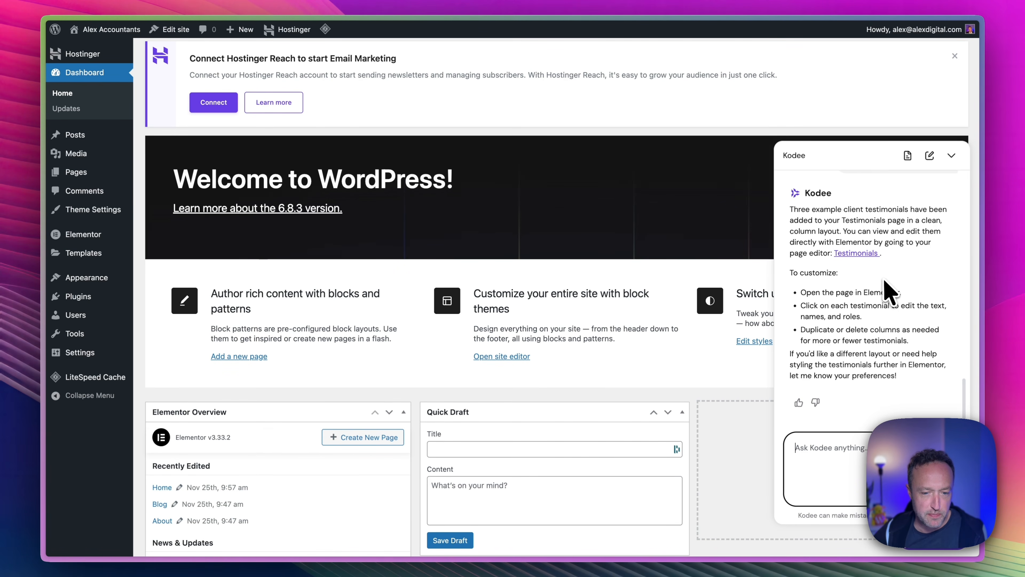
# - Open the Testimonials page linked in Kodee's reply and look over the added client testimonials
pyautogui.click(853, 253)
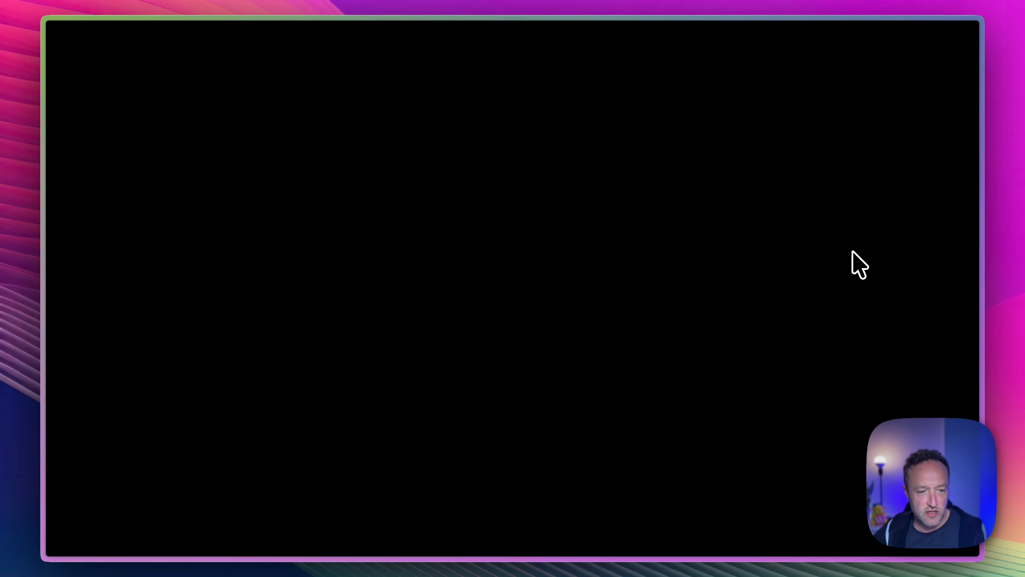
pyautogui.scroll(-2, 525, 190)
pyautogui.scroll(2, 515, 183)
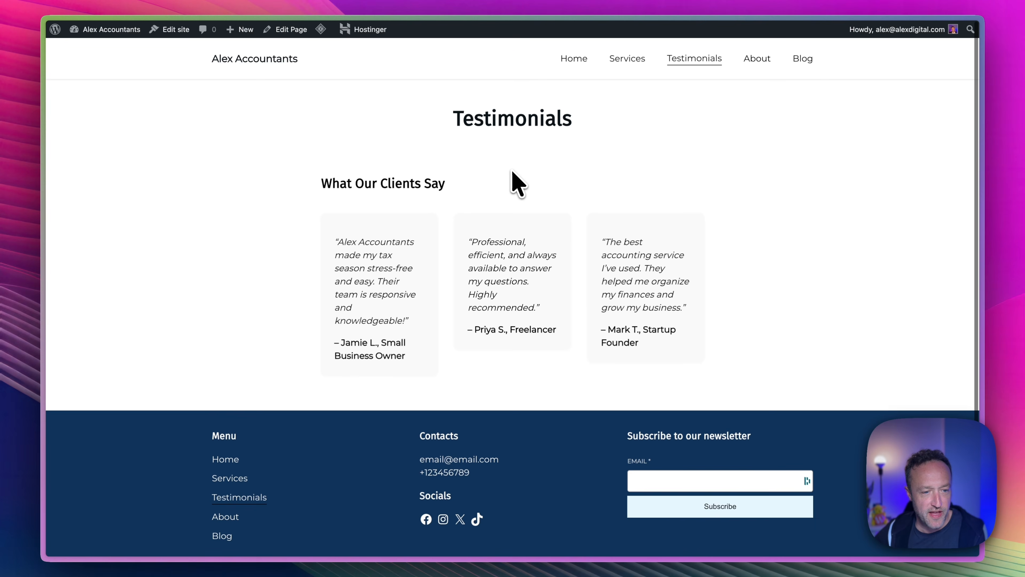
pyautogui.scroll(-1, 518, 184)
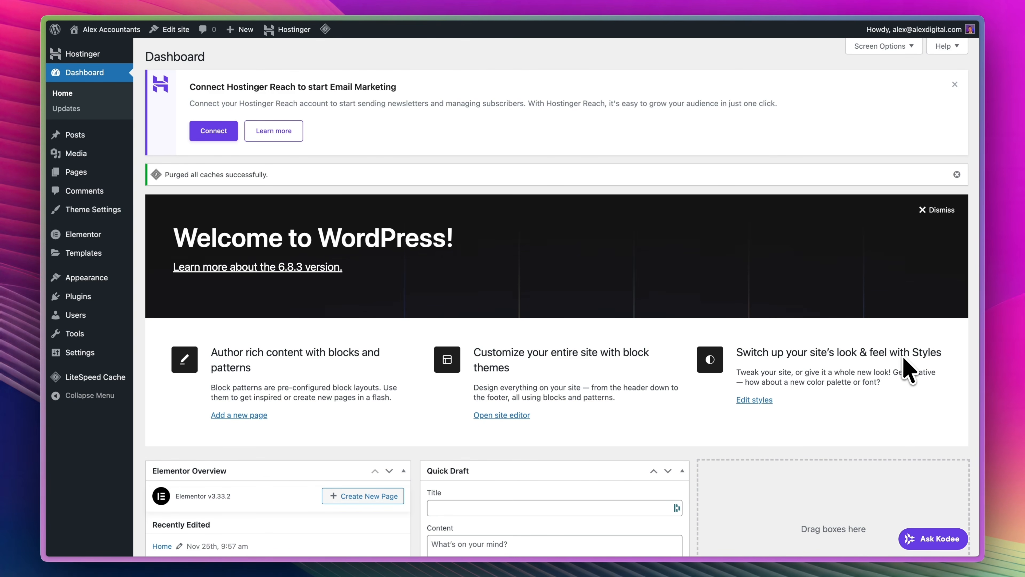
# - Back on the WordPress dashboard, ask Kodee "Is the health of this website ok?" and read through its answer
pyautogui.click(928, 538)
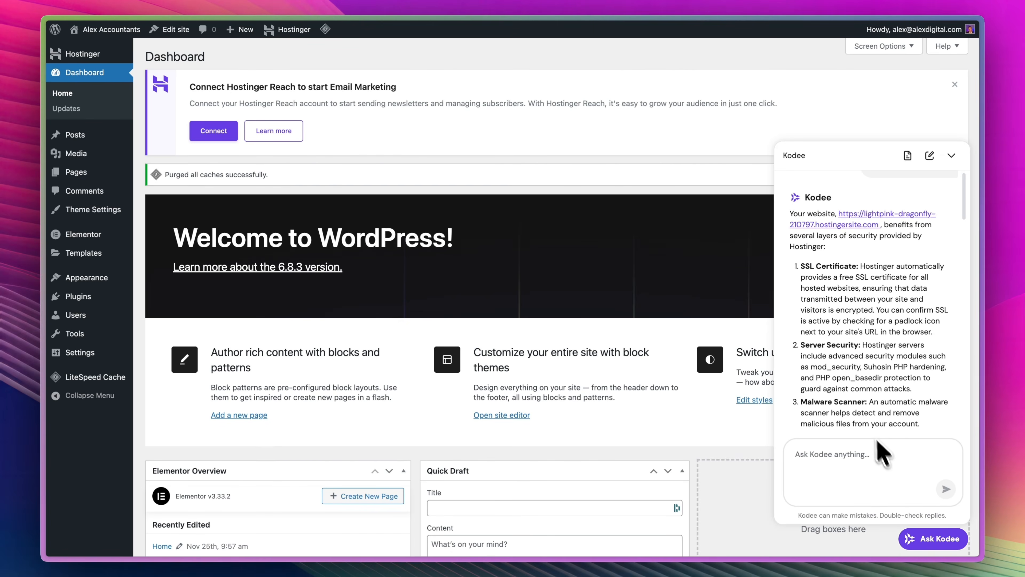
pyautogui.write('Is the ')
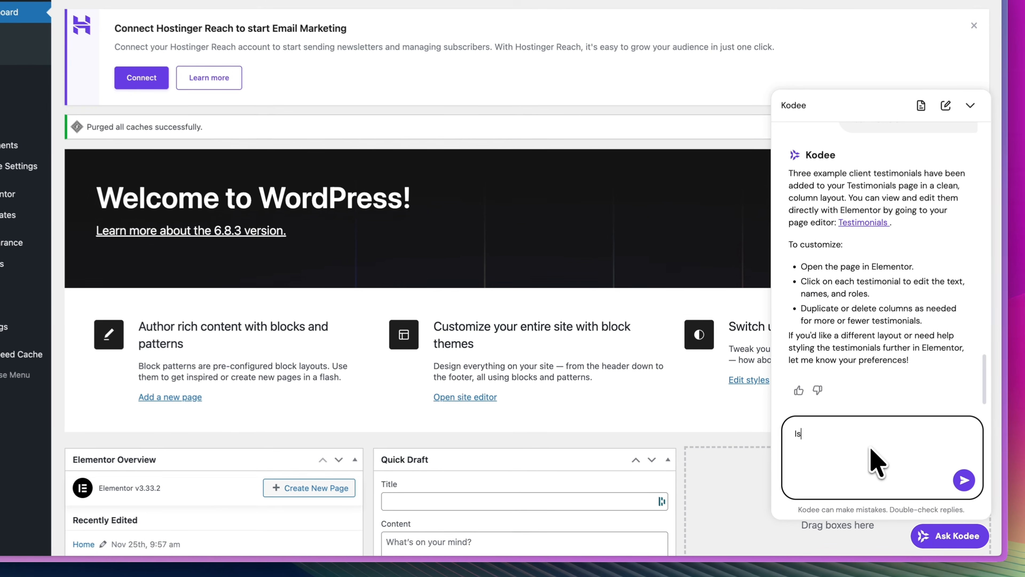
pyautogui.write('he')
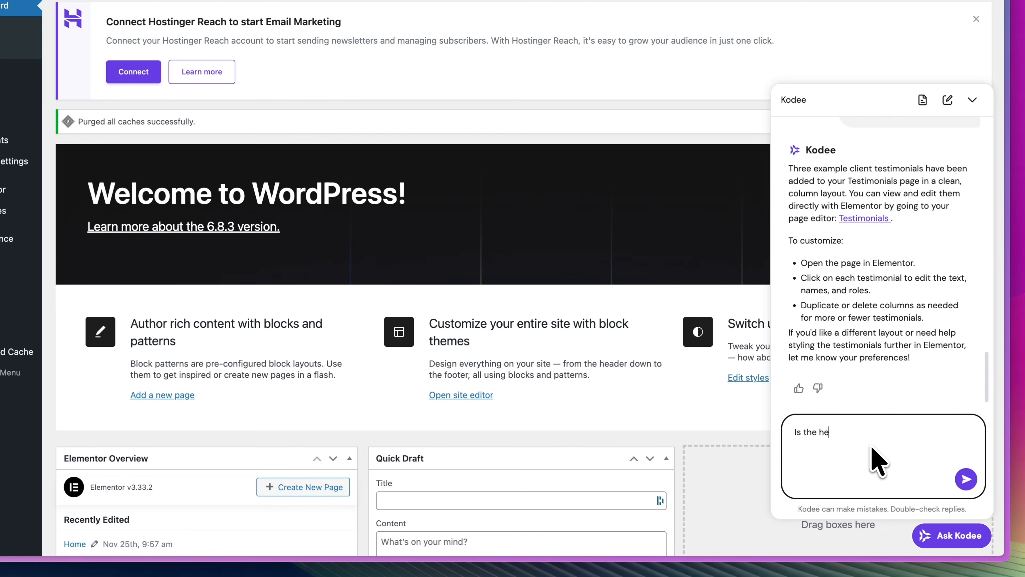
pyautogui.write('alth of this website ok?')
pyautogui.press('Return')
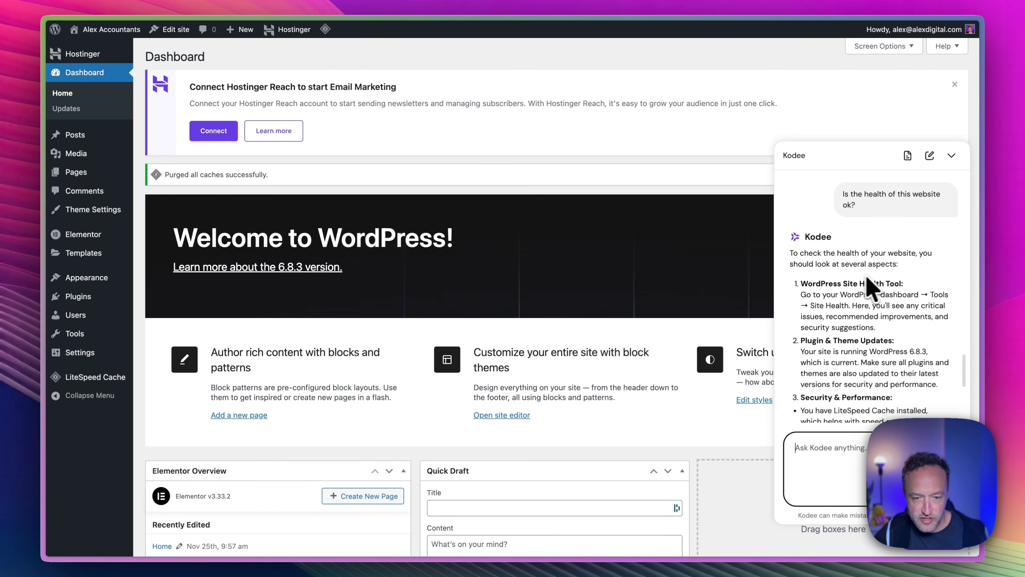
pyautogui.scroll(-2, 864, 283)
pyautogui.scroll(-2, 863, 275)
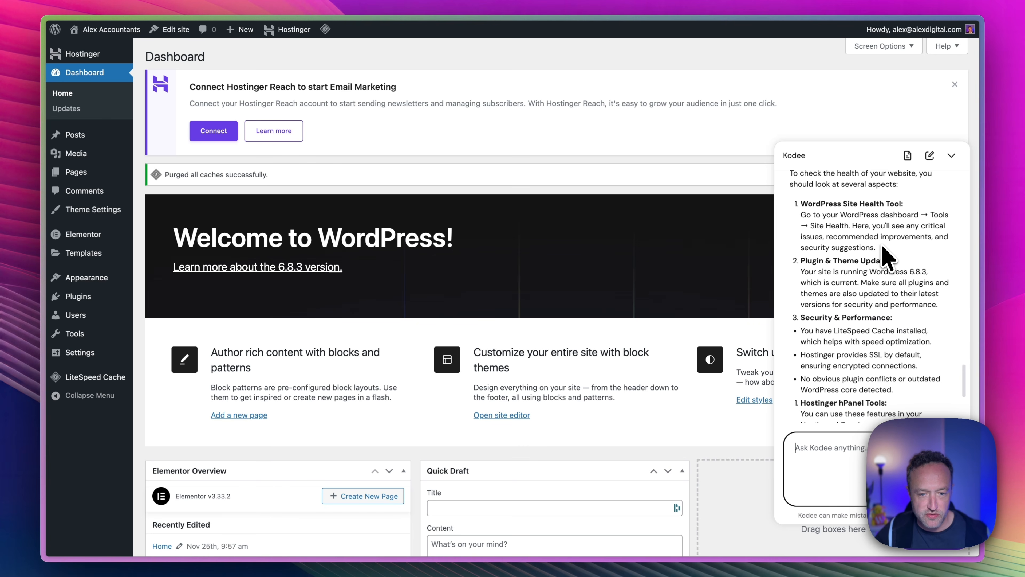
pyautogui.scroll(-8, 867, 290)
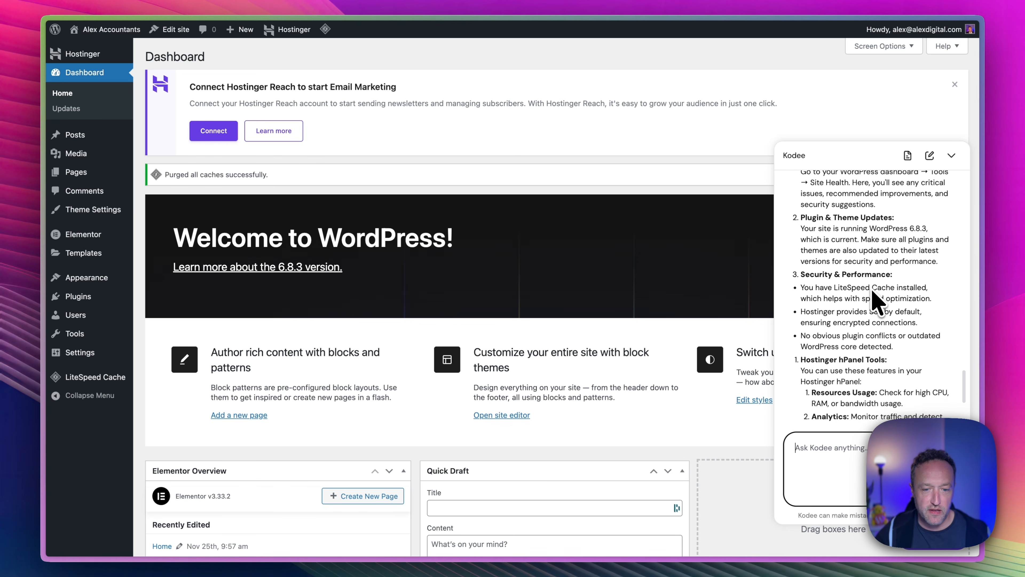
pyautogui.scroll(-1, 876, 303)
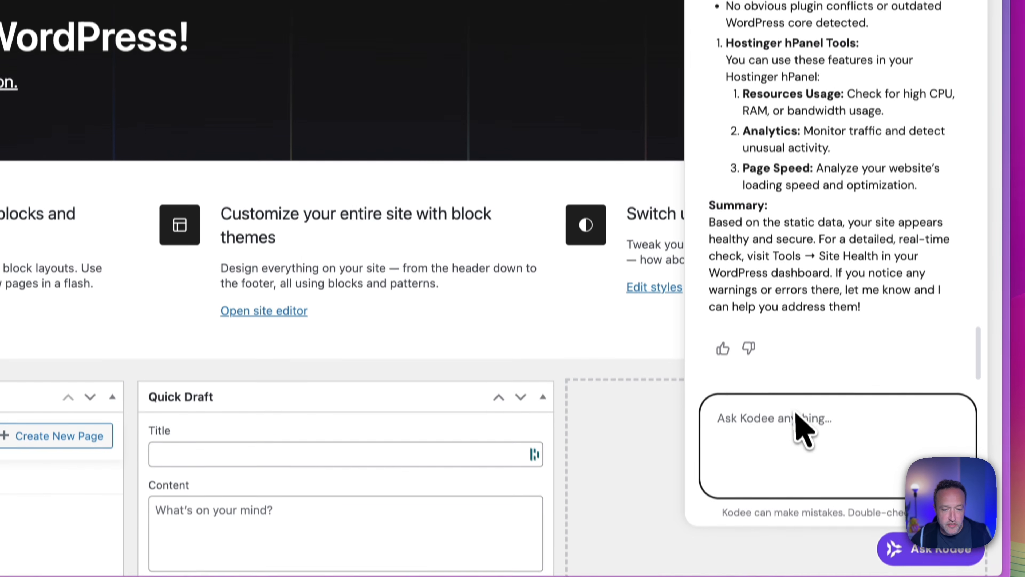
# - Begin a new message to Kodee with "Create some service pages for me. This is a website for an accountancy firm."
pyautogui.write('C')
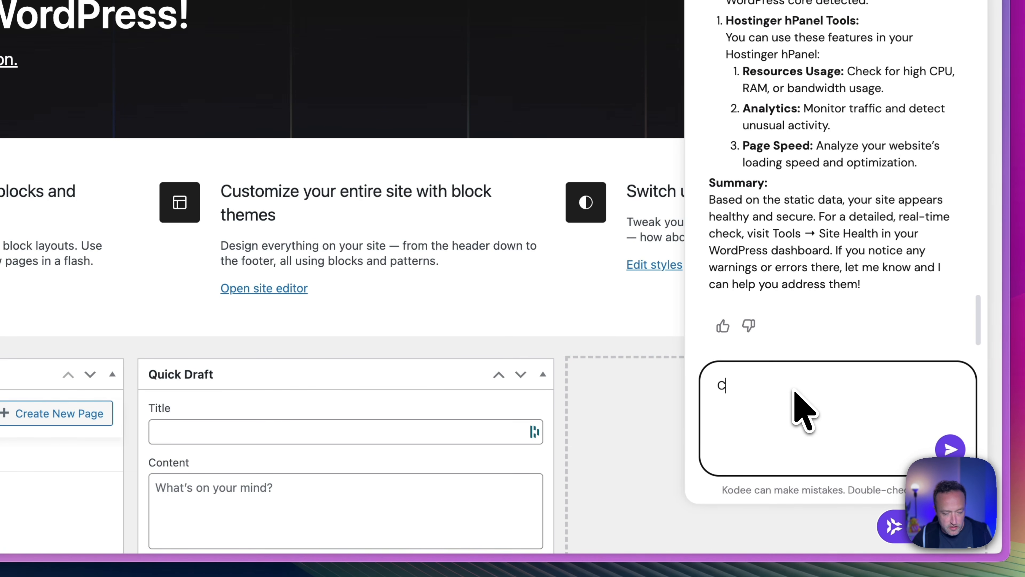
pyautogui.write('reate some ser')
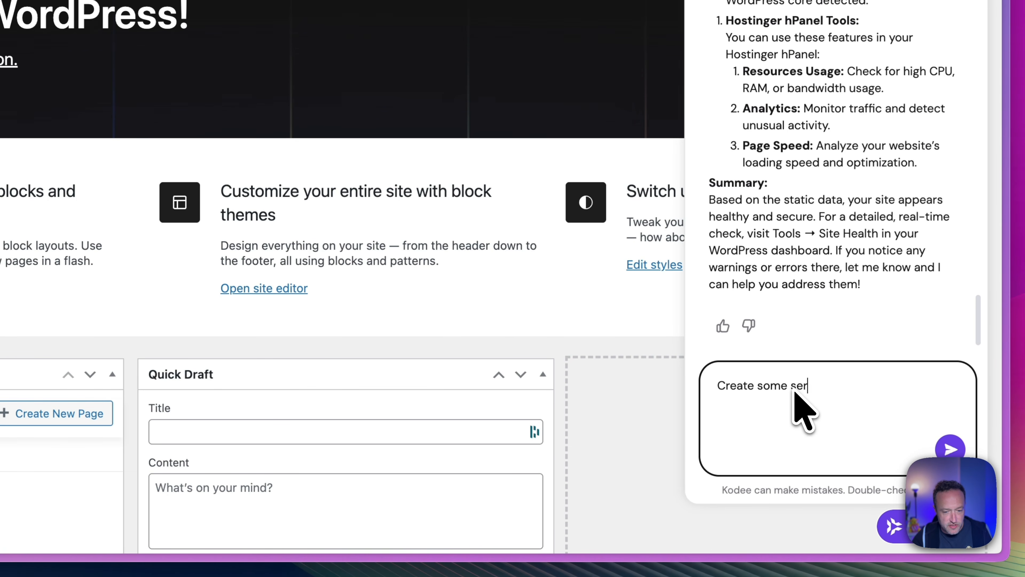
pyautogui.write('vice pages for ')
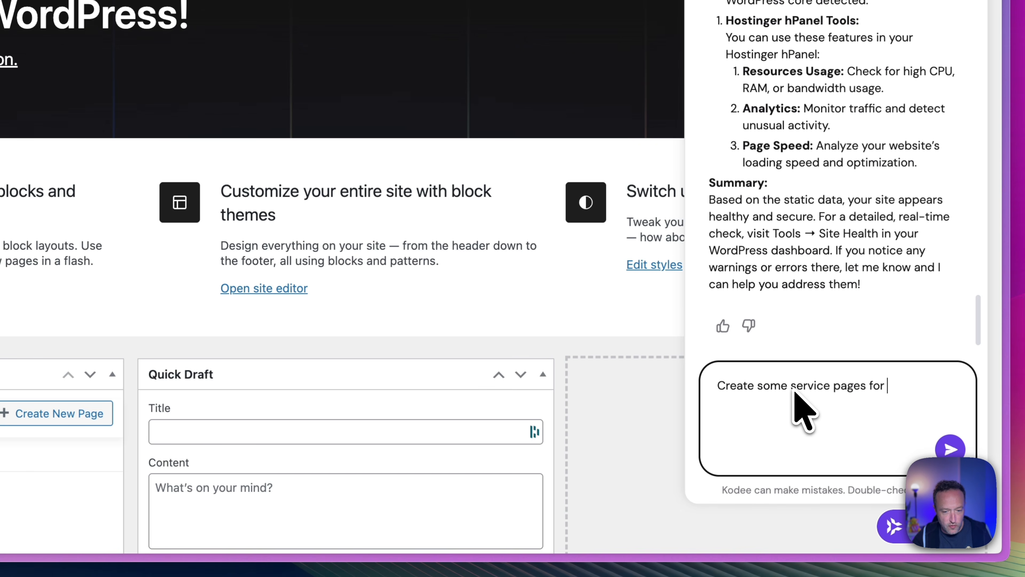
pyautogui.write('me. Thi')
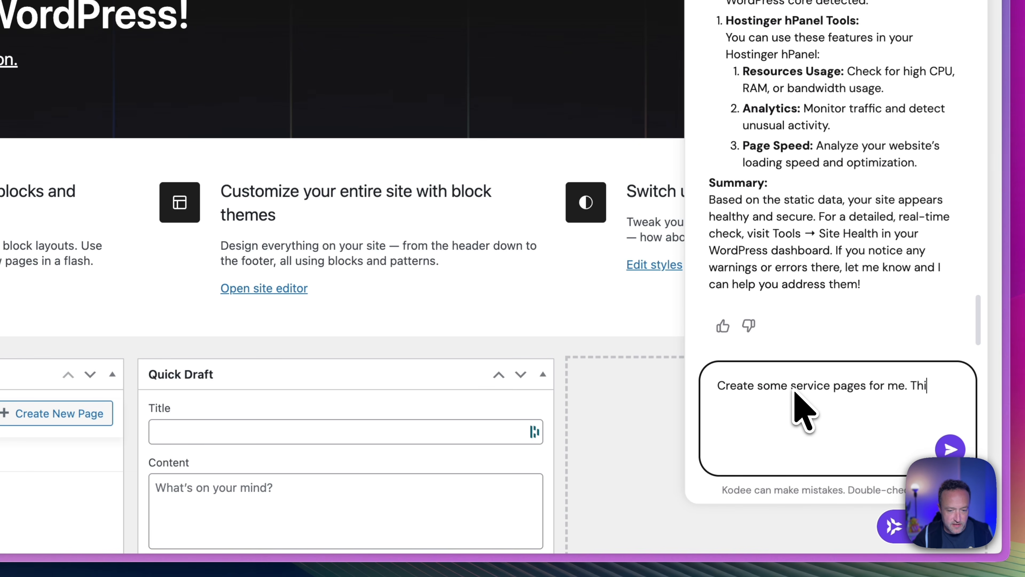
pyautogui.write('s is awebsit')
pyautogui.press('BackSpace')
pyautogui.press('BackSpace')
pyautogui.press('BackSpace')
pyautogui.press('BackSpace')
pyautogui.press('BackSpace')
pyautogui.press('BackSpace')
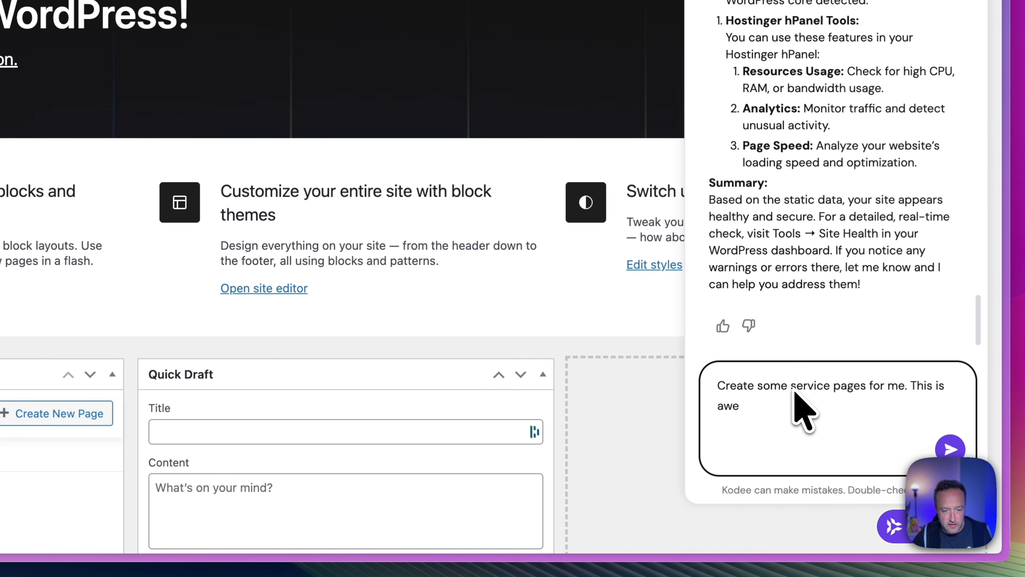
pyautogui.write('website for a')
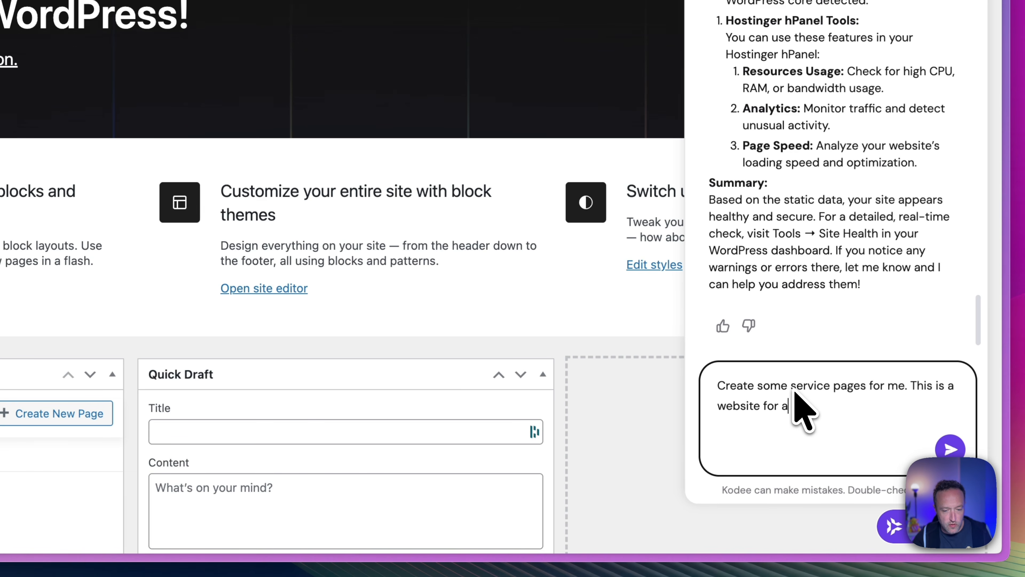
pyautogui.write('n accountancy firm.')
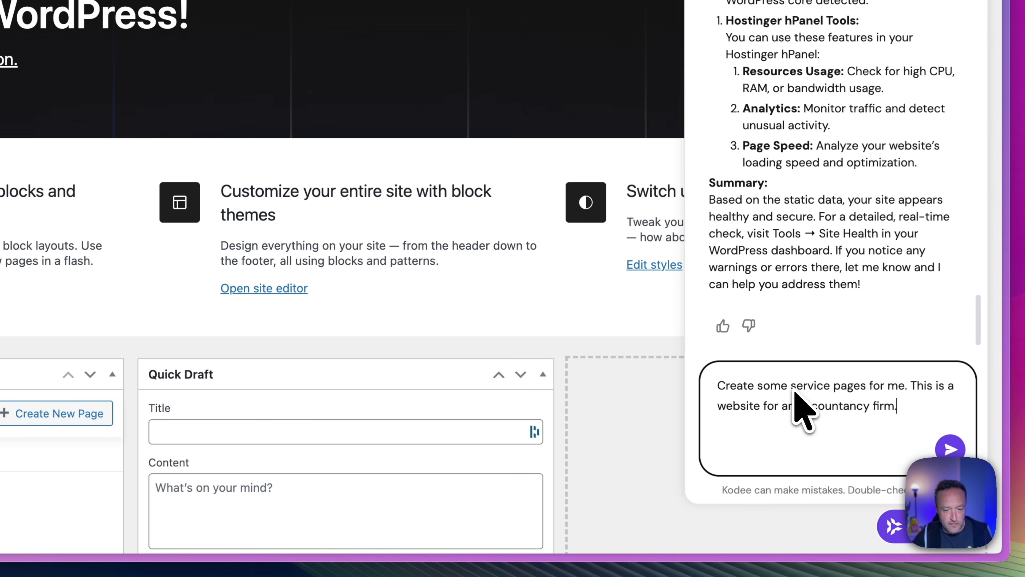
# - Add "As child pages to the services page please create a selection related my firm. add some demo content too." and send the request
pyautogui.write(' As ')
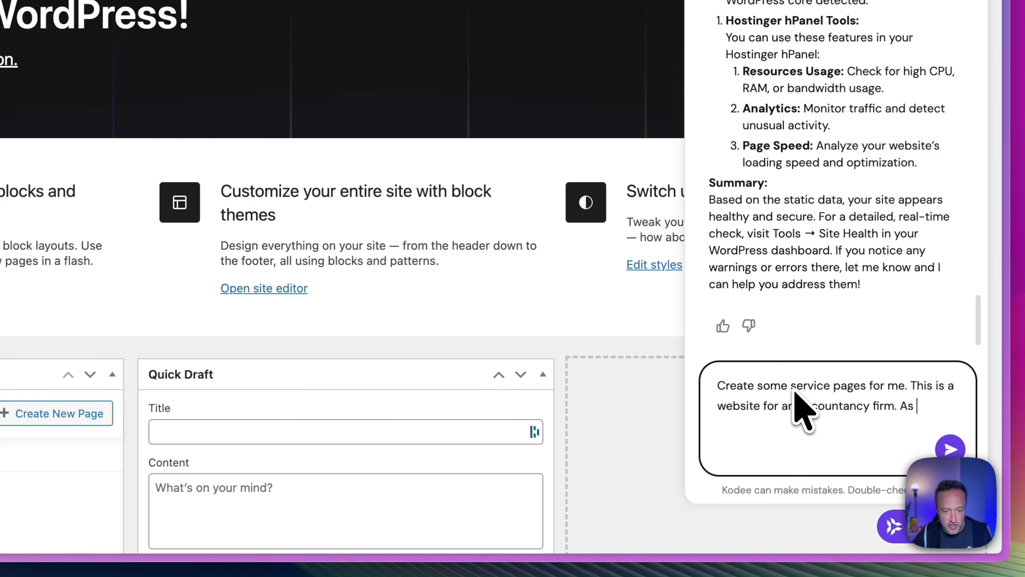
pyautogui.write('child pages to')
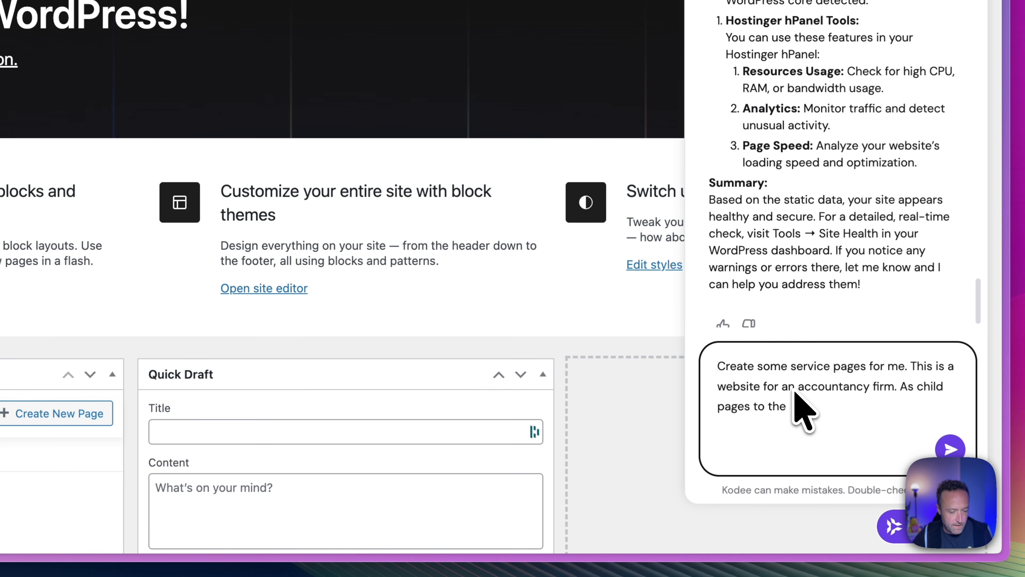
pyautogui.write(' the services page pl')
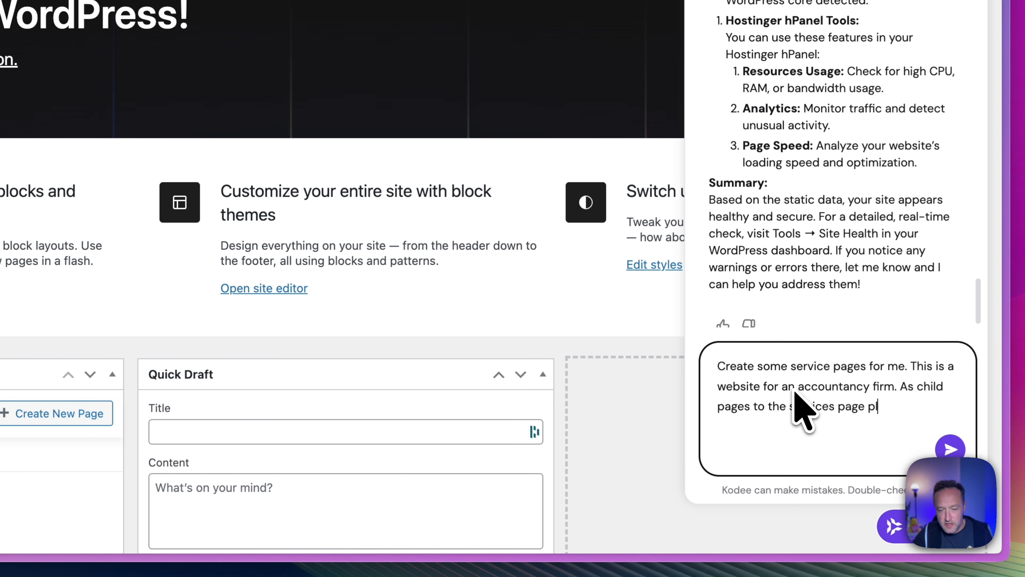
pyautogui.write('ease create')
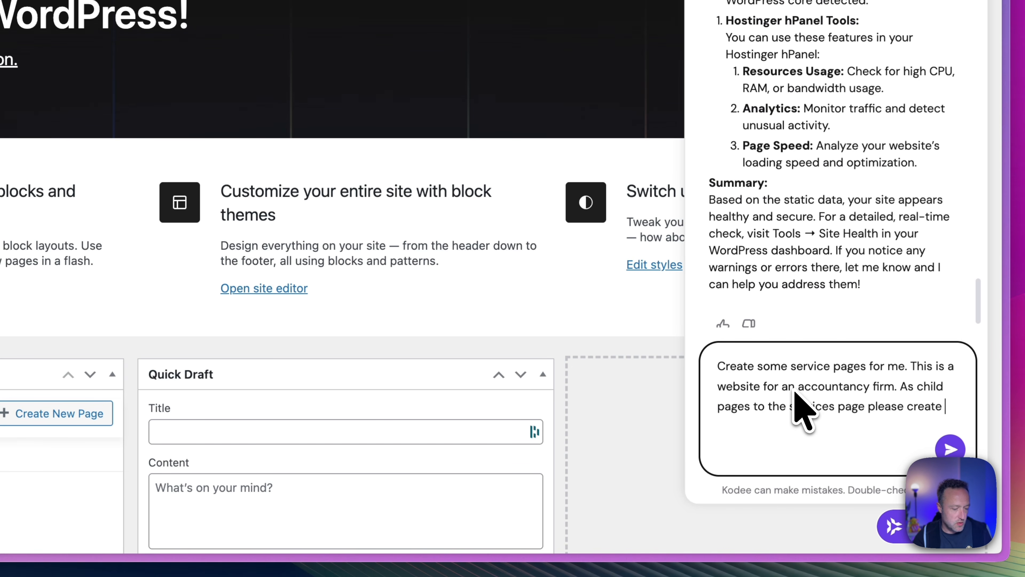
pyautogui.write(' a select')
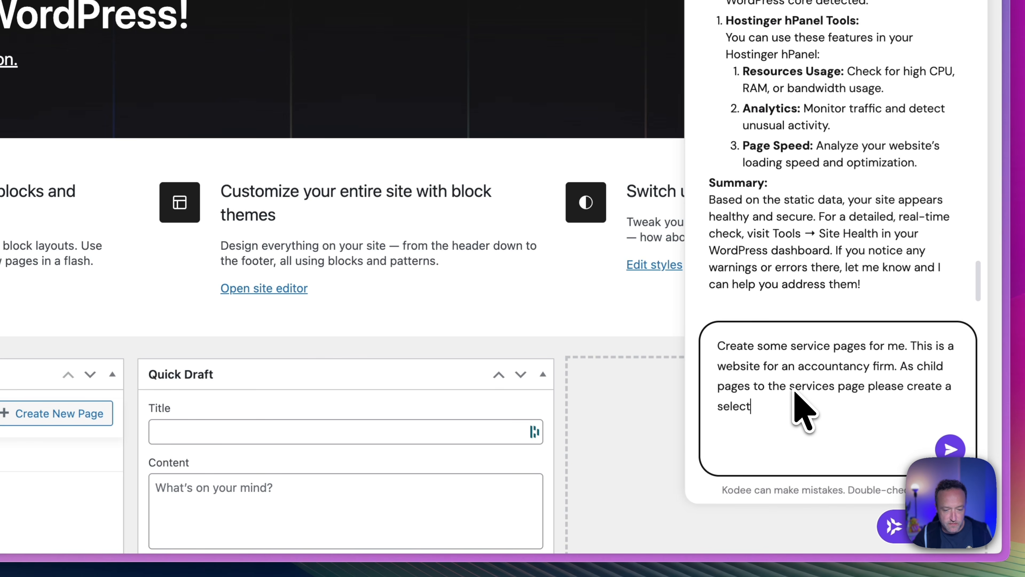
pyautogui.write('ion related')
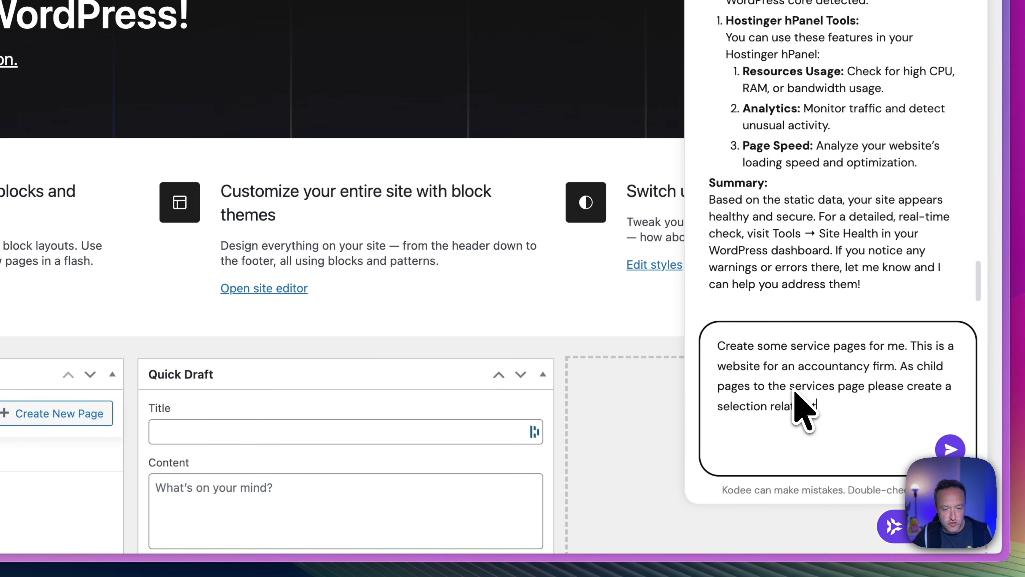
pyautogui.write(' to a')
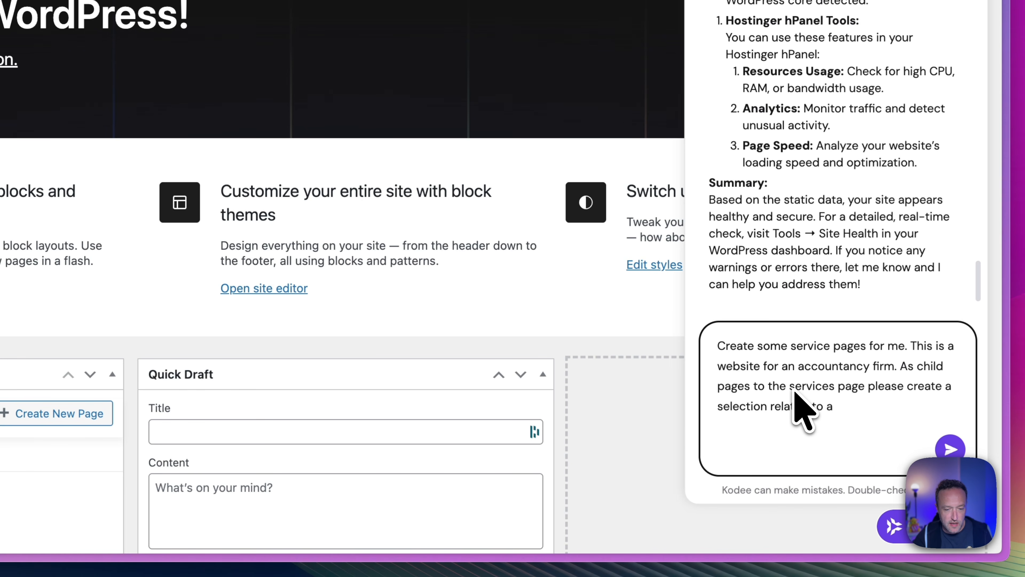
pyautogui.press('BackSpace')
pyautogui.press('BackSpace')
pyautogui.press('BackSpace')
pyautogui.press('BackSpace')
pyautogui.write('my firm')
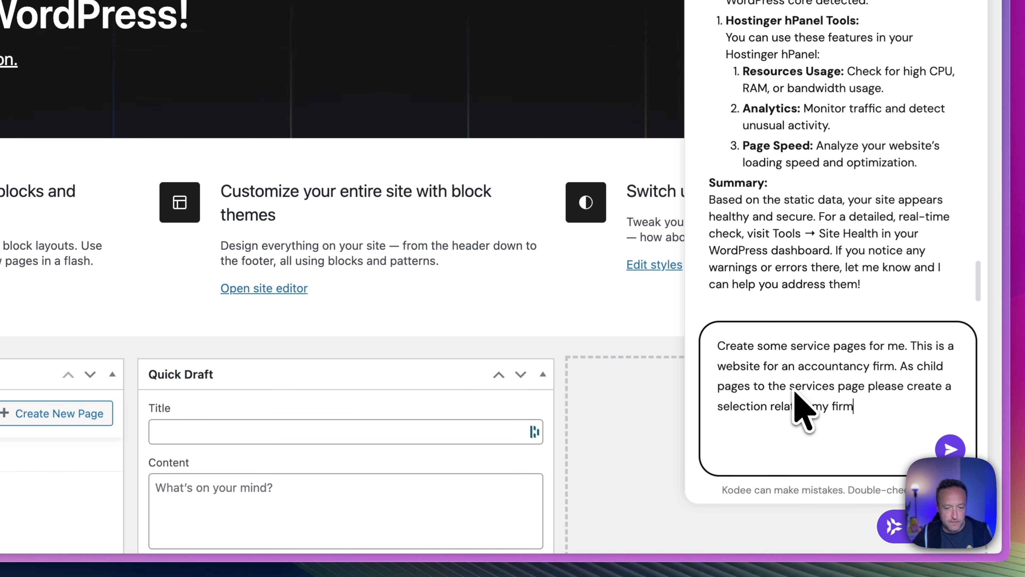
pyautogui.write('. ')
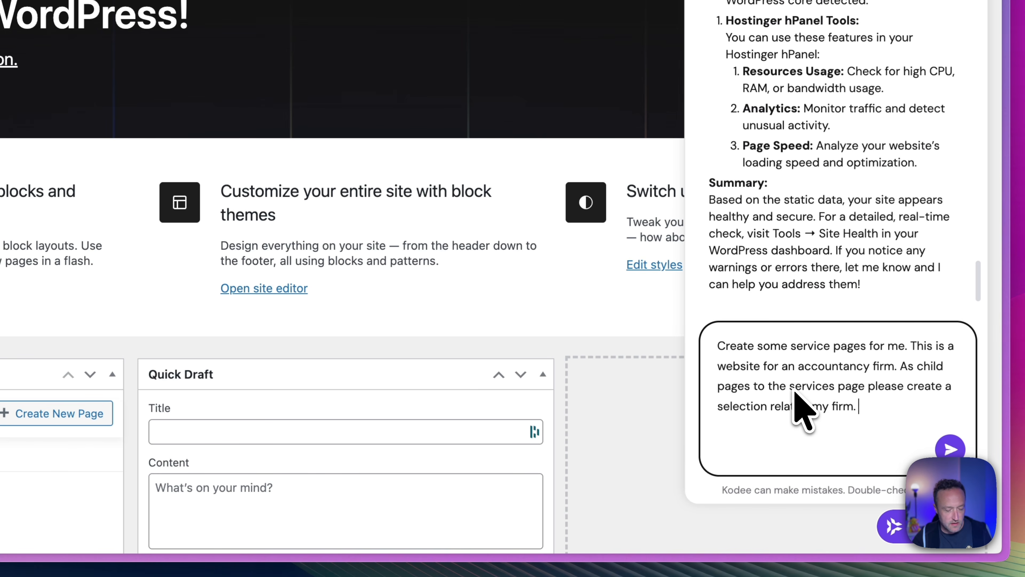
pyautogui.write('add some demo con')
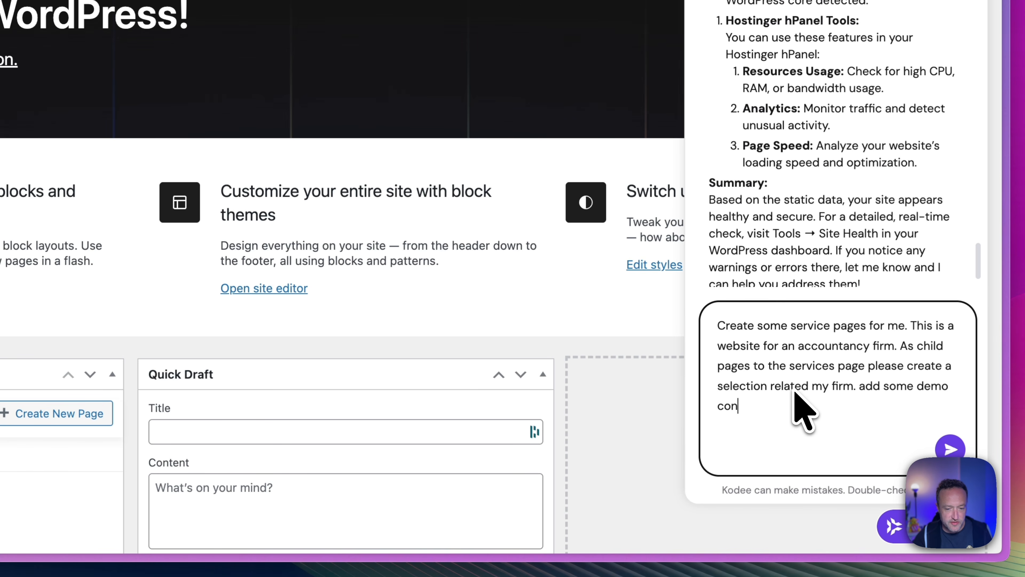
pyautogui.write('tent too.')
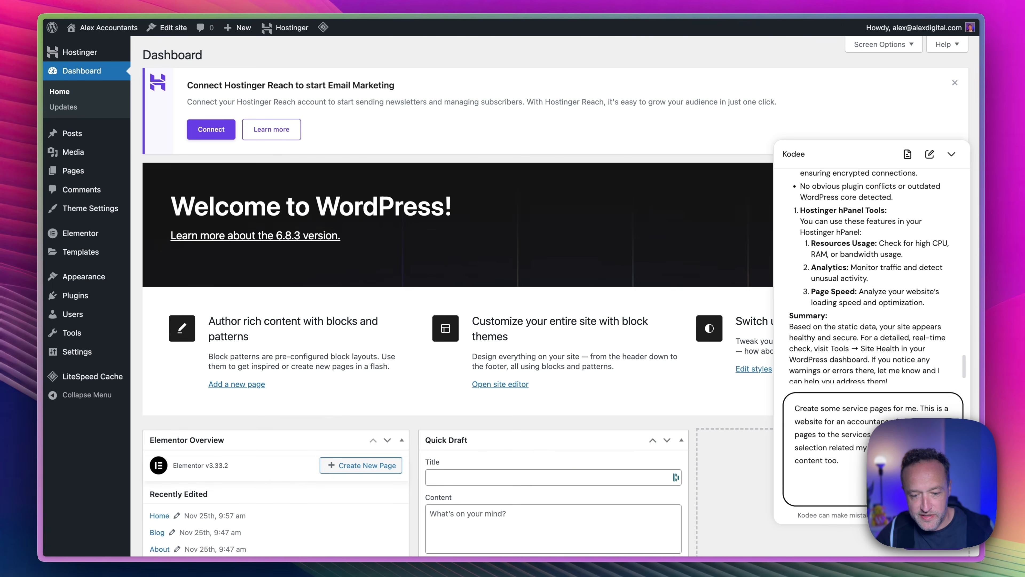
pyautogui.press('Return')
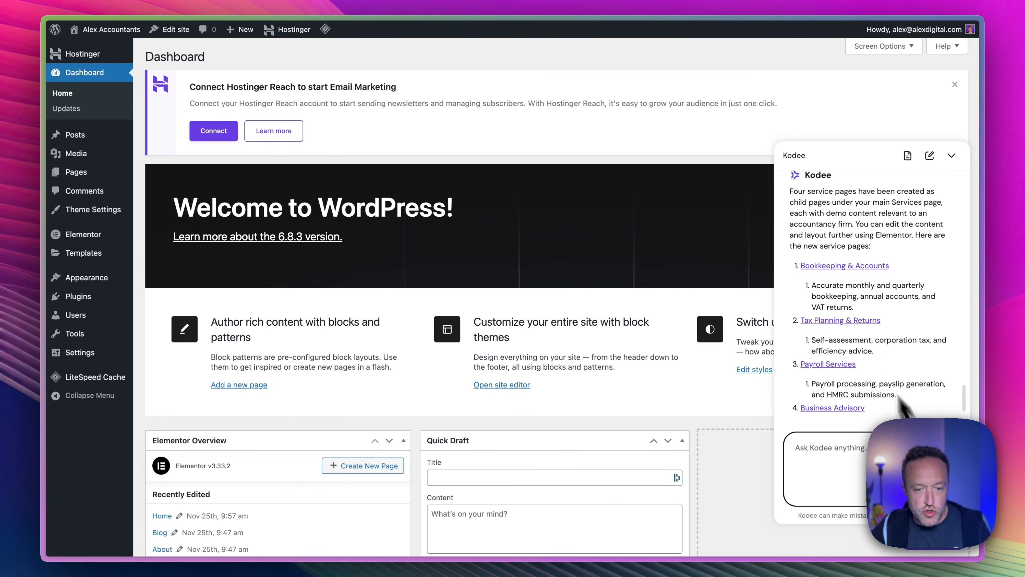
# - Read through Kodee's list of created service pages and open the Tax Planning & Returns page
pyautogui.scroll(3, 860, 317)
pyautogui.scroll(-2, 858, 315)
pyautogui.scroll(-3, 859, 317)
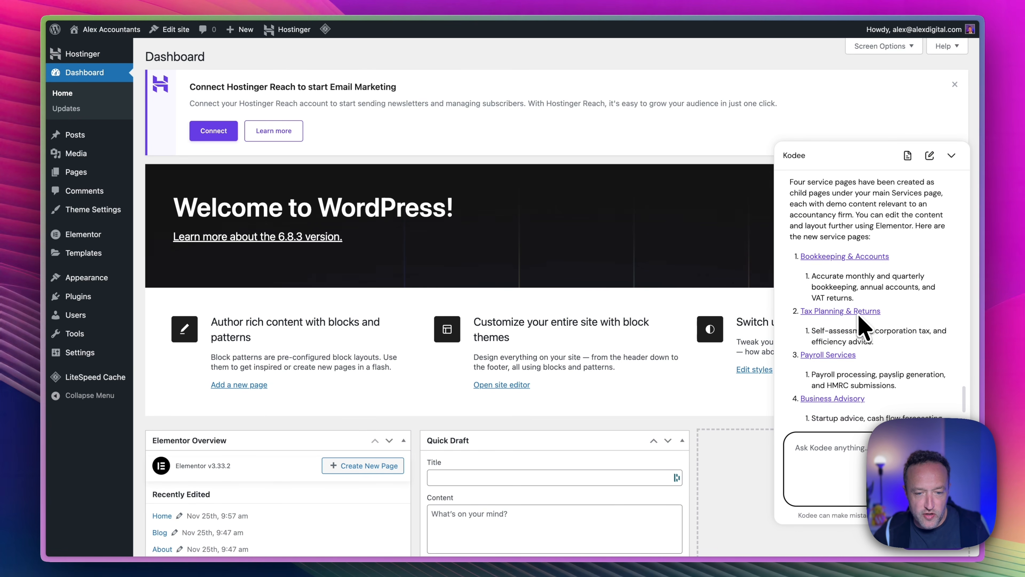
pyautogui.scroll(-2, 888, 278)
pyautogui.scroll(-1, 909, 283)
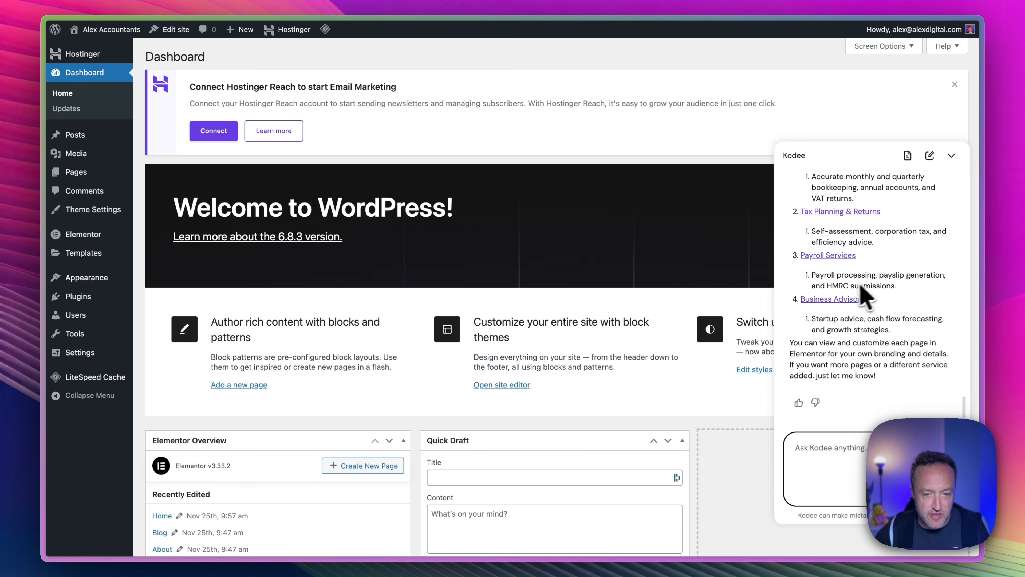
pyautogui.click(846, 212)
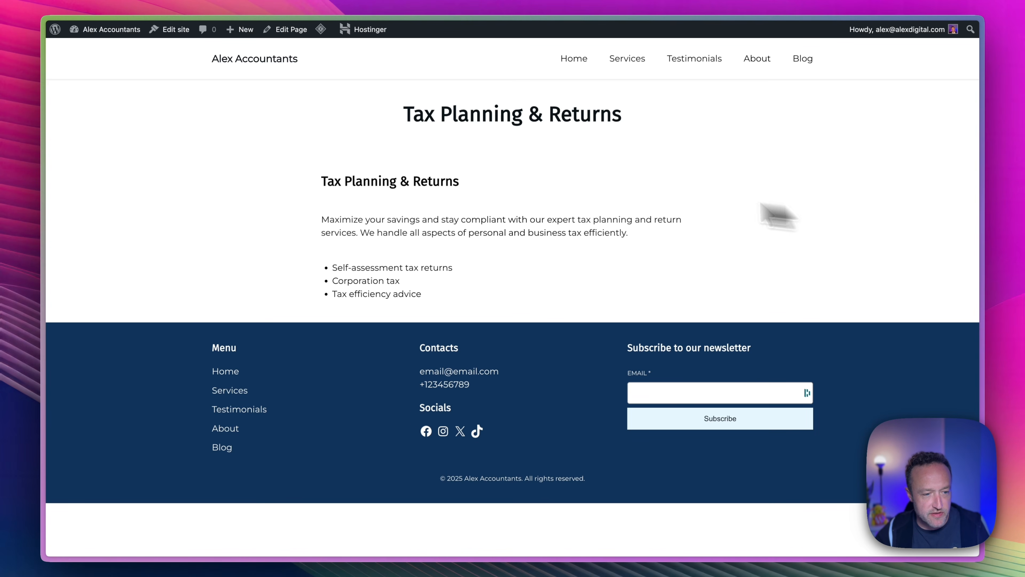